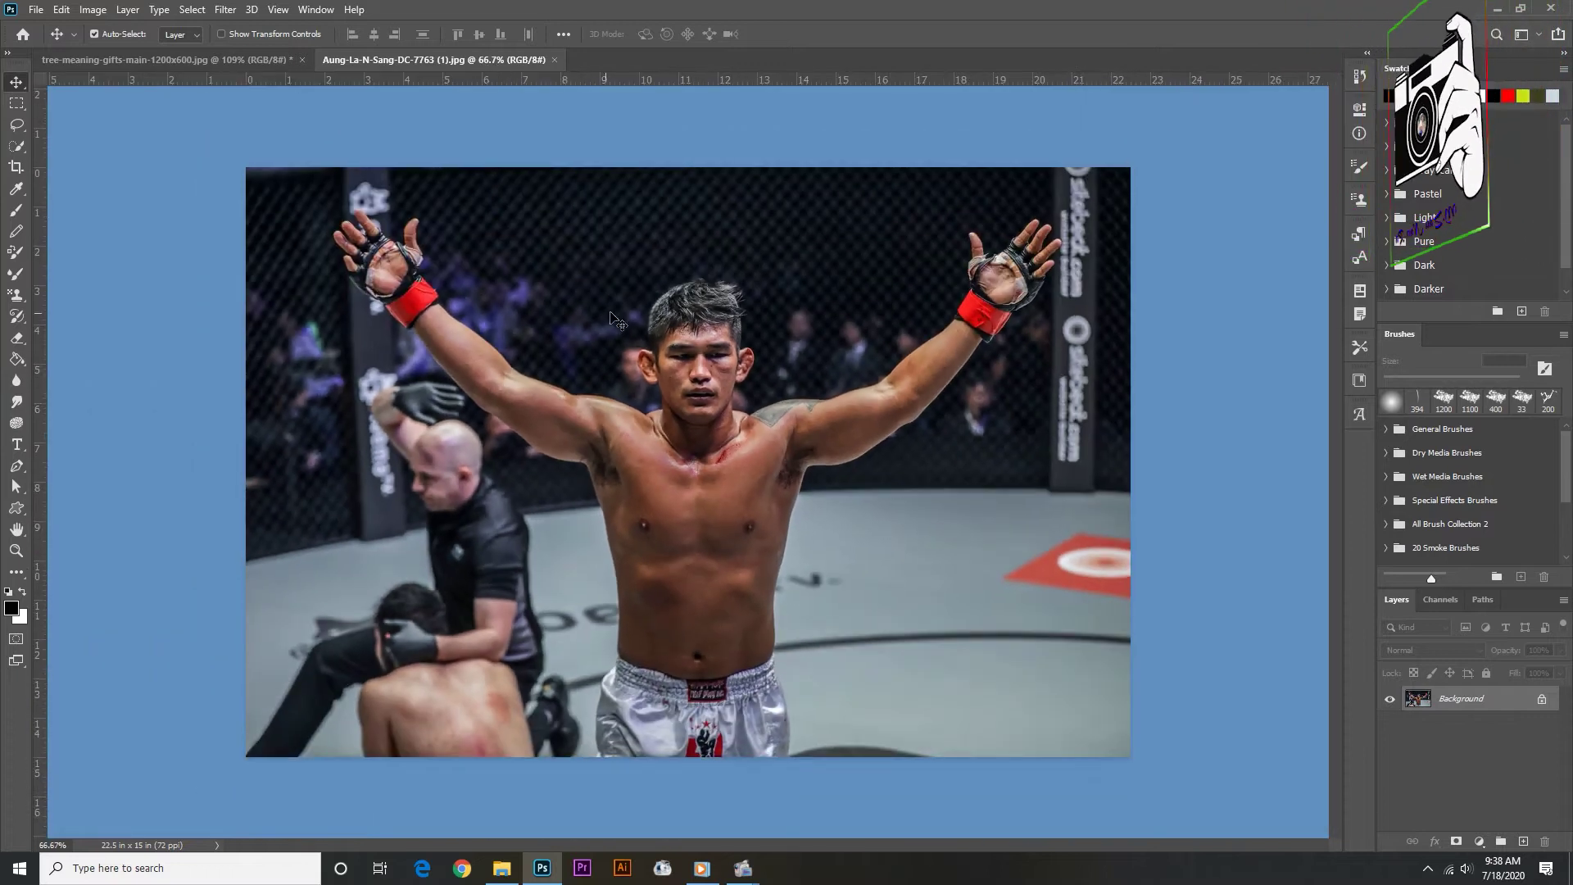
- Auto-select the fighter with Select > Subject and zoom in on the photo
{"action": "left_click", "coordinate": [191, 9]}
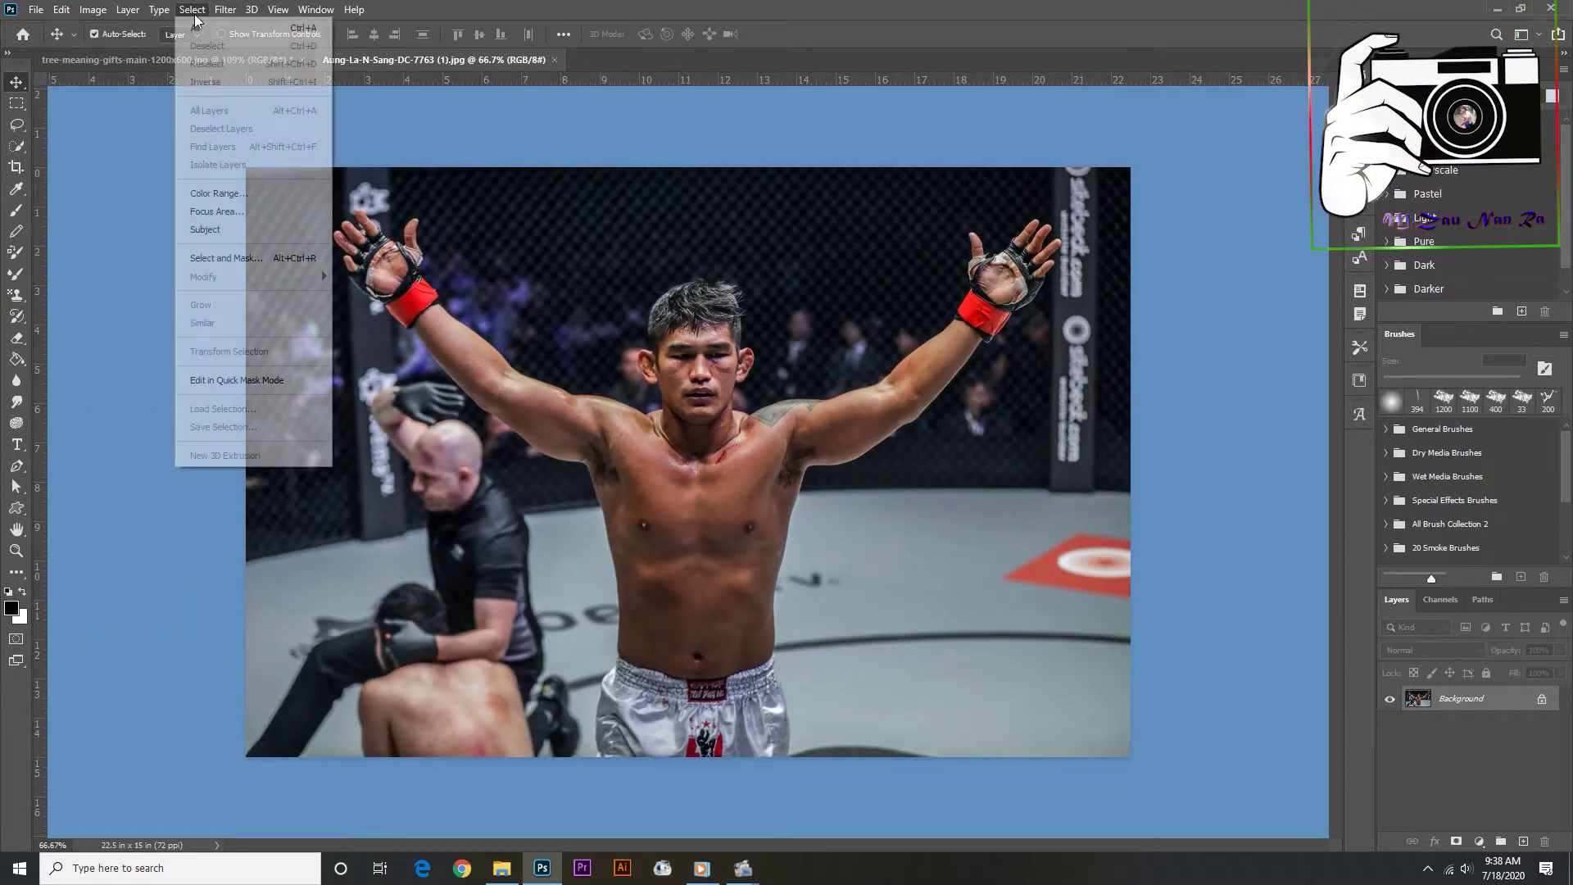
{"action": "left_click", "coordinate": [212, 232]}
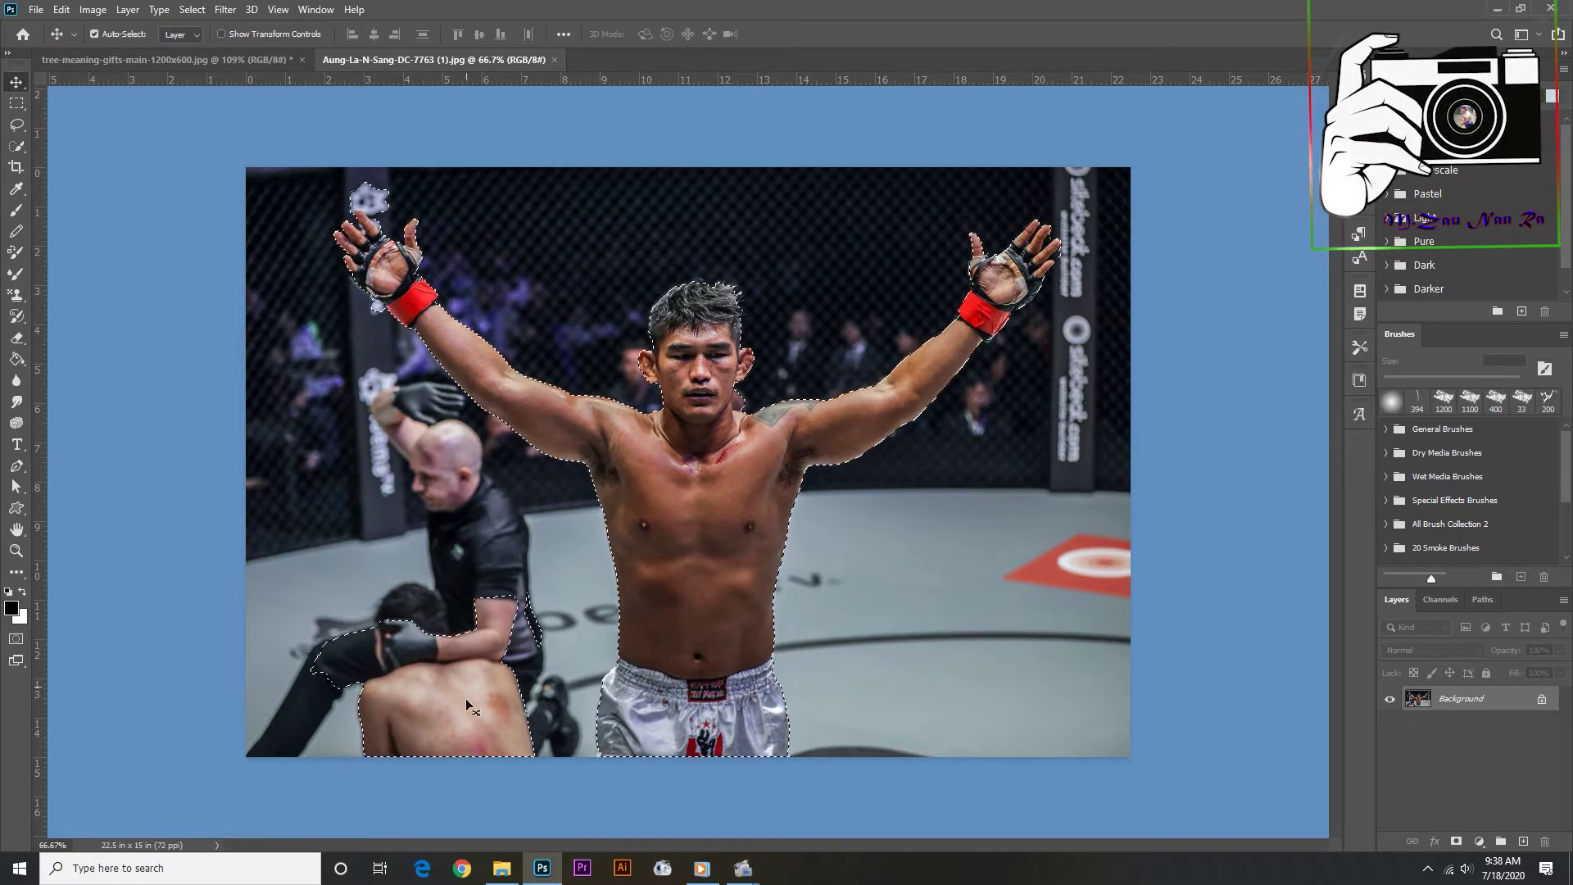
{"action": "key", "text": "ctrl+0"}
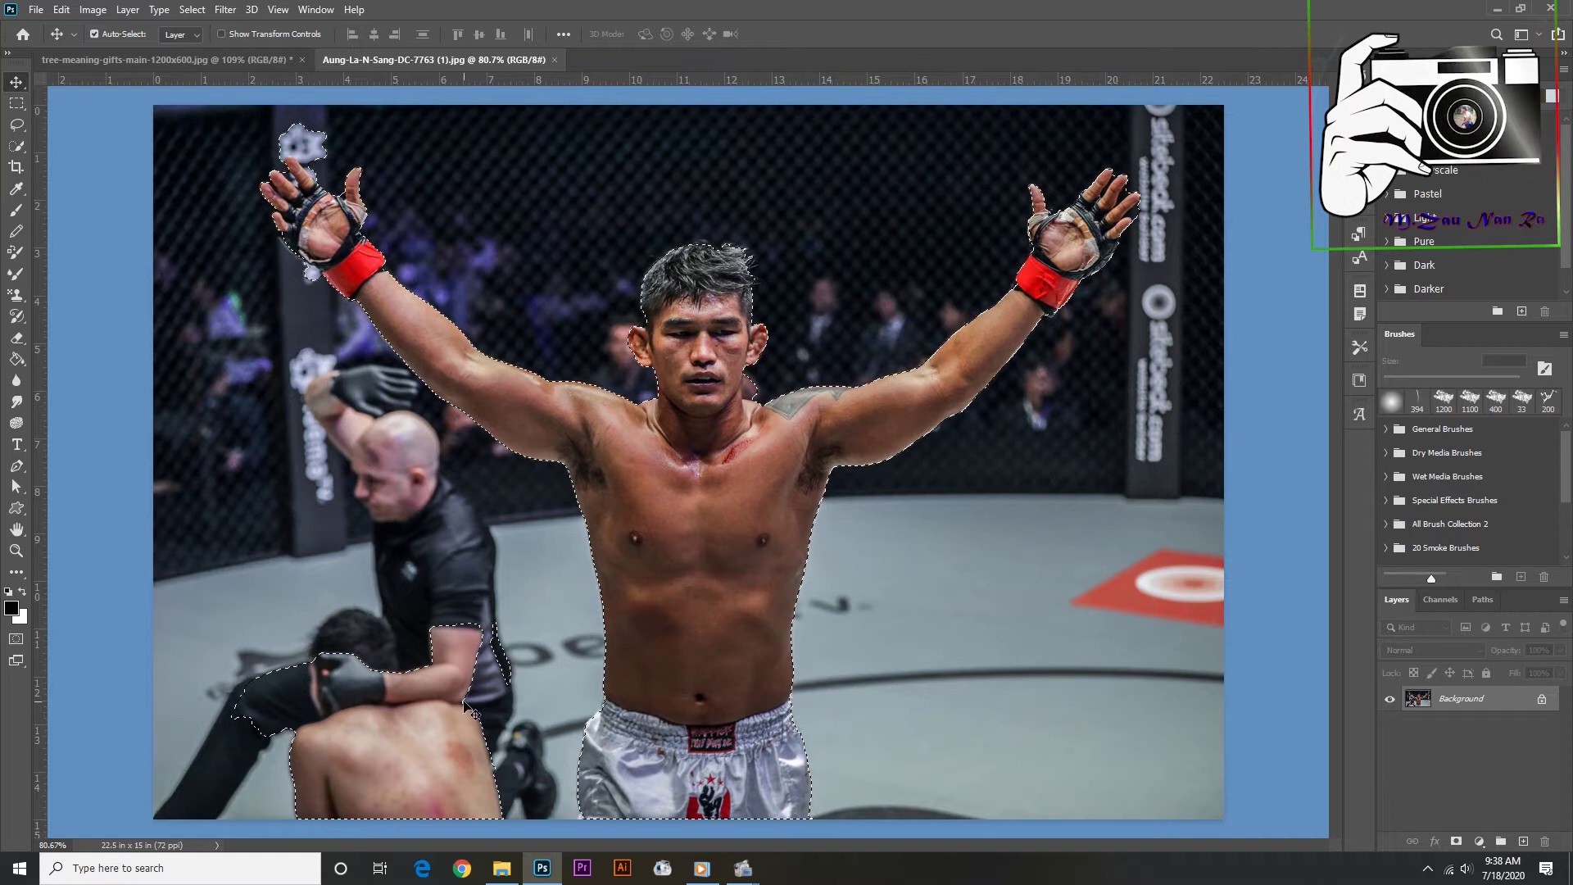
- Lasso the kneeling man and the white blob below the glove out of the selection
{"action": "key", "text": "l"}
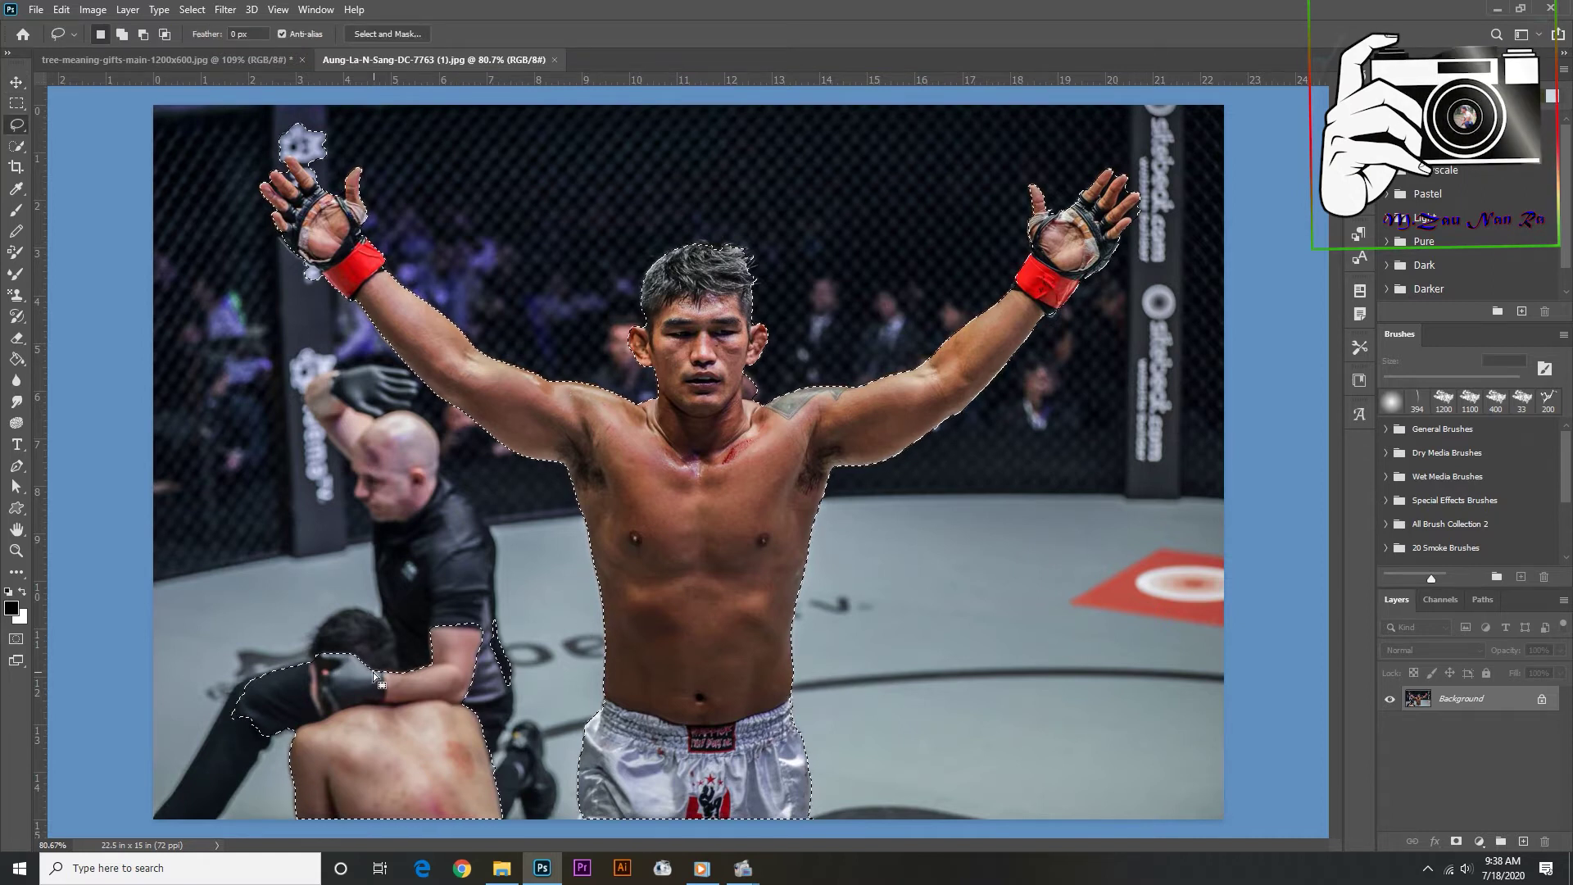
{"action": "mouse_move", "coordinate": [281, 592]}
{"action": "left_mouse_down"}
{"action": "mouse_move", "coordinate": [214, 646]}
{"action": "mouse_move", "coordinate": [287, 749]}
{"action": "left_mouse_up"}
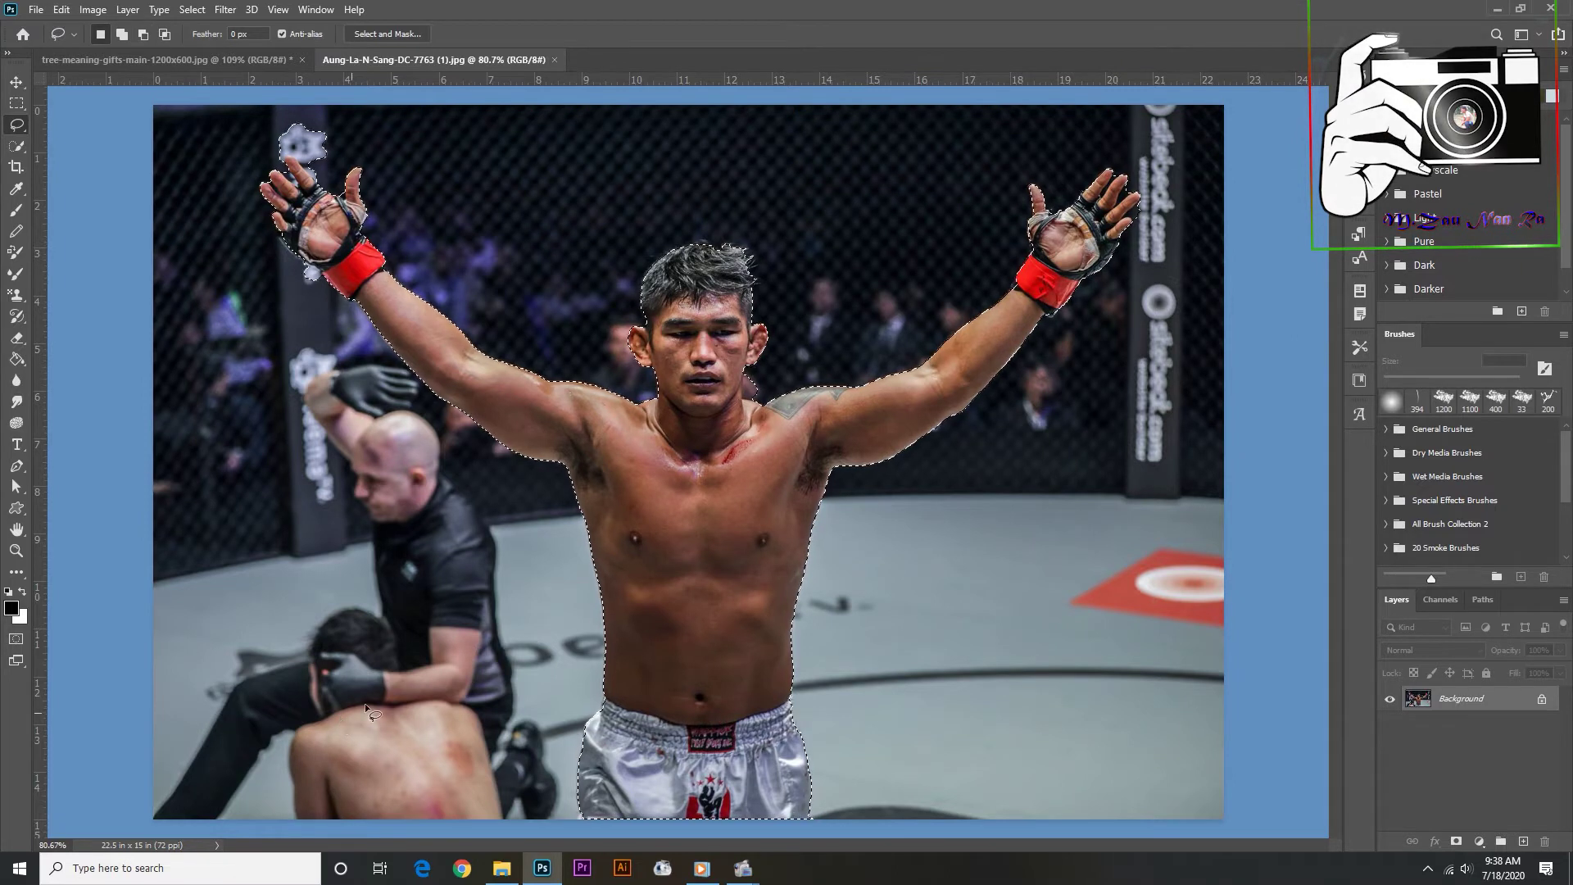
{"action": "scroll", "coordinate": [302, 165], "scroll_direction": "up", "scroll_amount": 3}
{"action": "scroll", "coordinate": [301, 165], "scroll_direction": "up", "scroll_amount": 1}
{"action": "scroll", "coordinate": [301, 166], "scroll_direction": "up", "scroll_amount": 1}
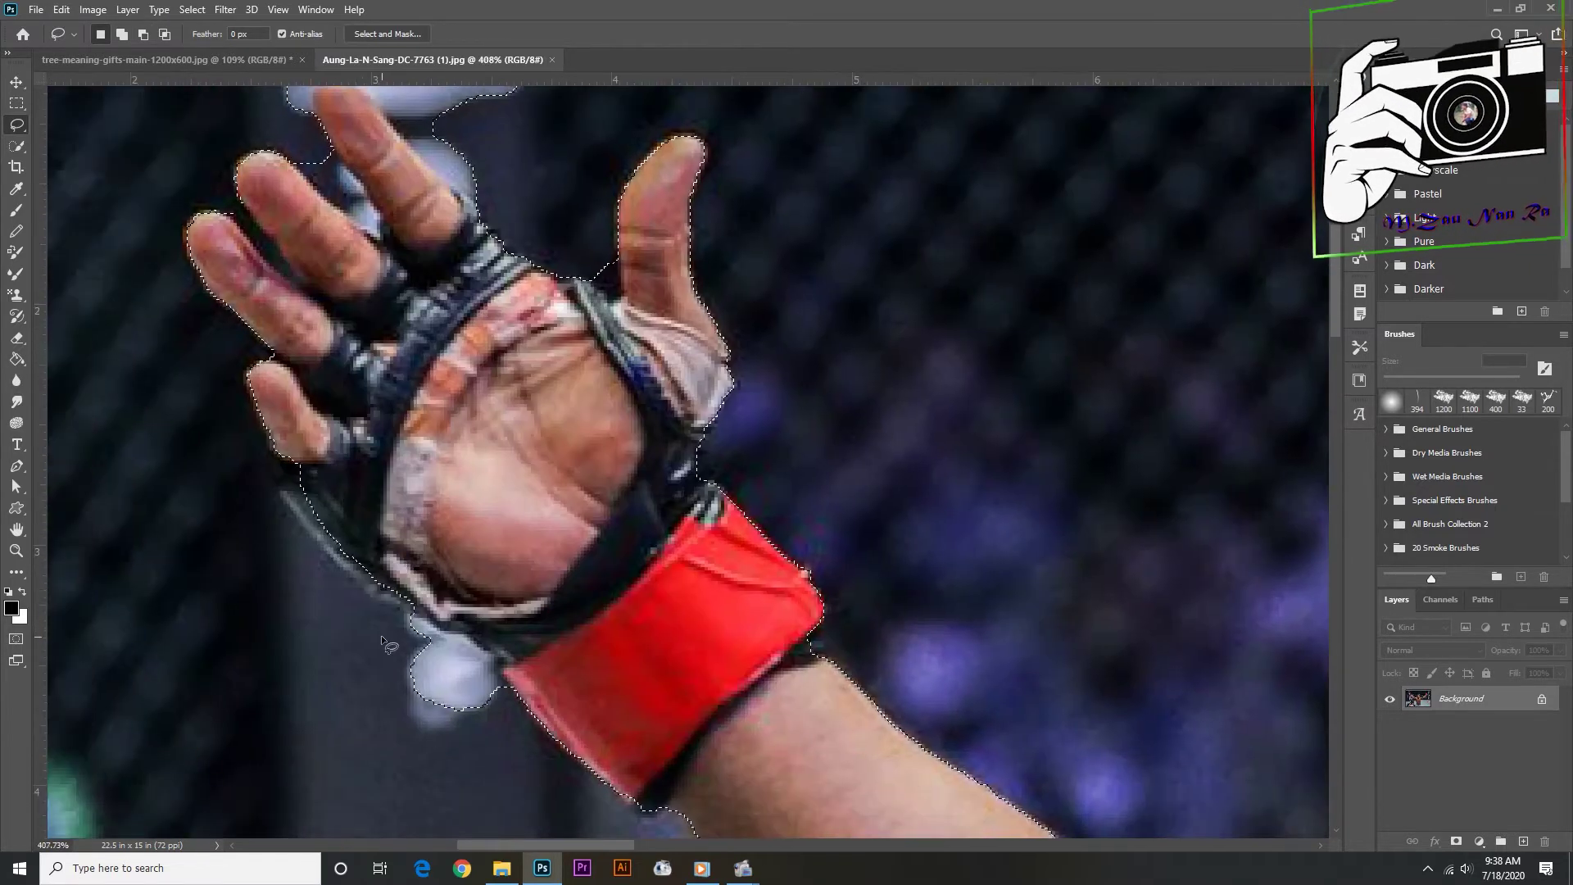
{"action": "left_click_drag", "start_coordinate": [379, 620], "coordinate": [419, 612]}
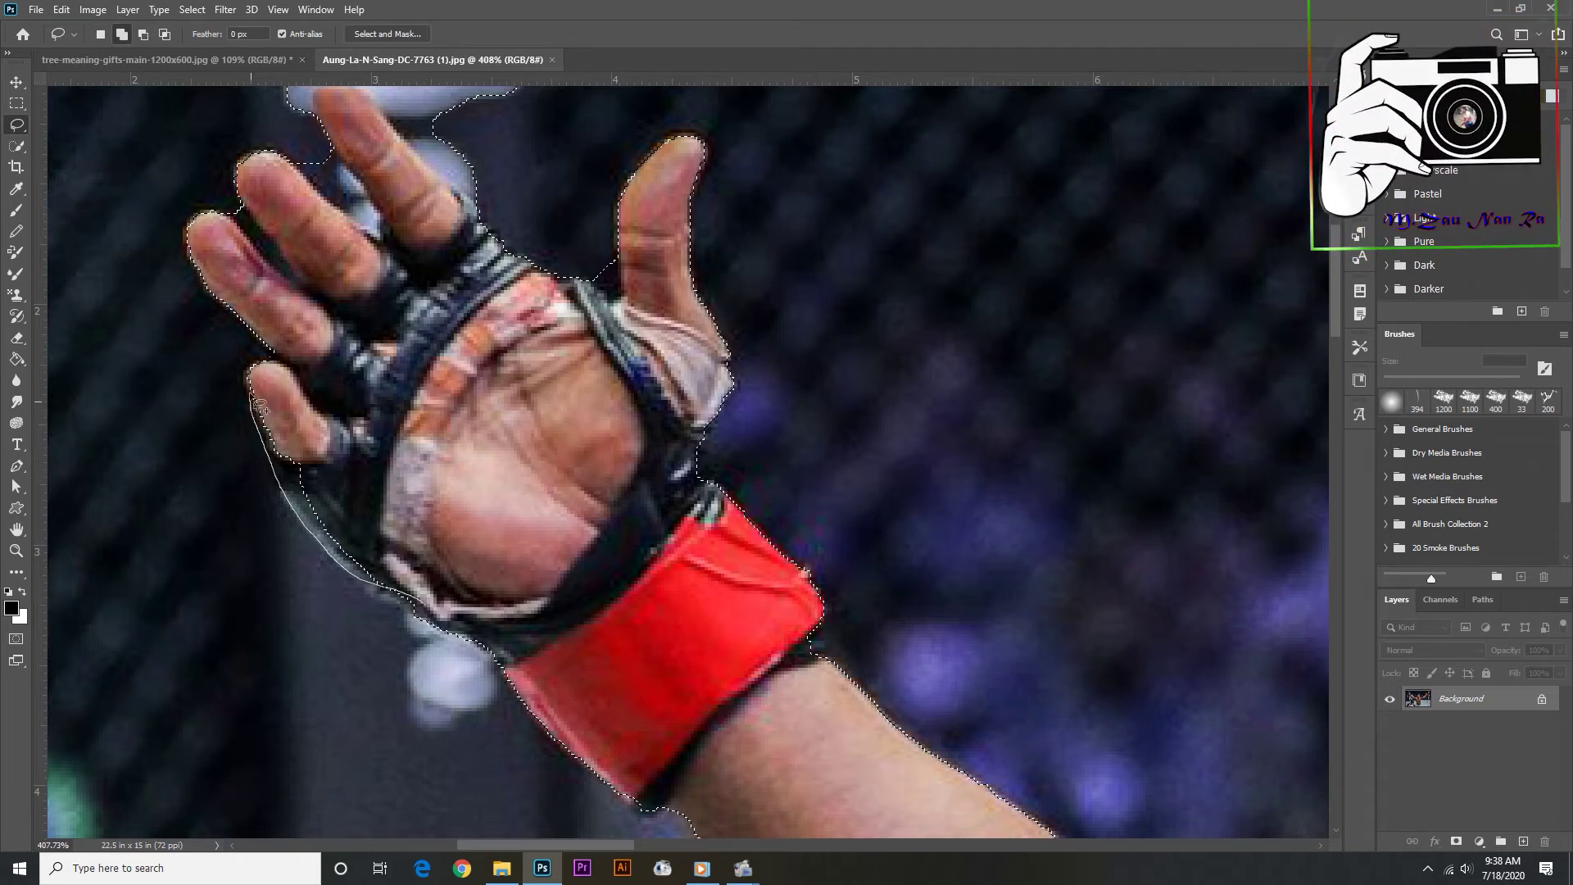
{"action": "left_click_drag", "start_coordinate": [419, 613], "coordinate": [326, 392]}
- Add the missed finger edges of the left raised hand to the selection
{"action": "scroll", "coordinate": [251, 257], "scroll_direction": "up", "scroll_amount": 1}
{"action": "scroll", "coordinate": [250, 257], "scroll_direction": "up", "scroll_amount": 1}
{"action": "left_click_drag", "start_coordinate": [211, 329], "coordinate": [288, 432]}
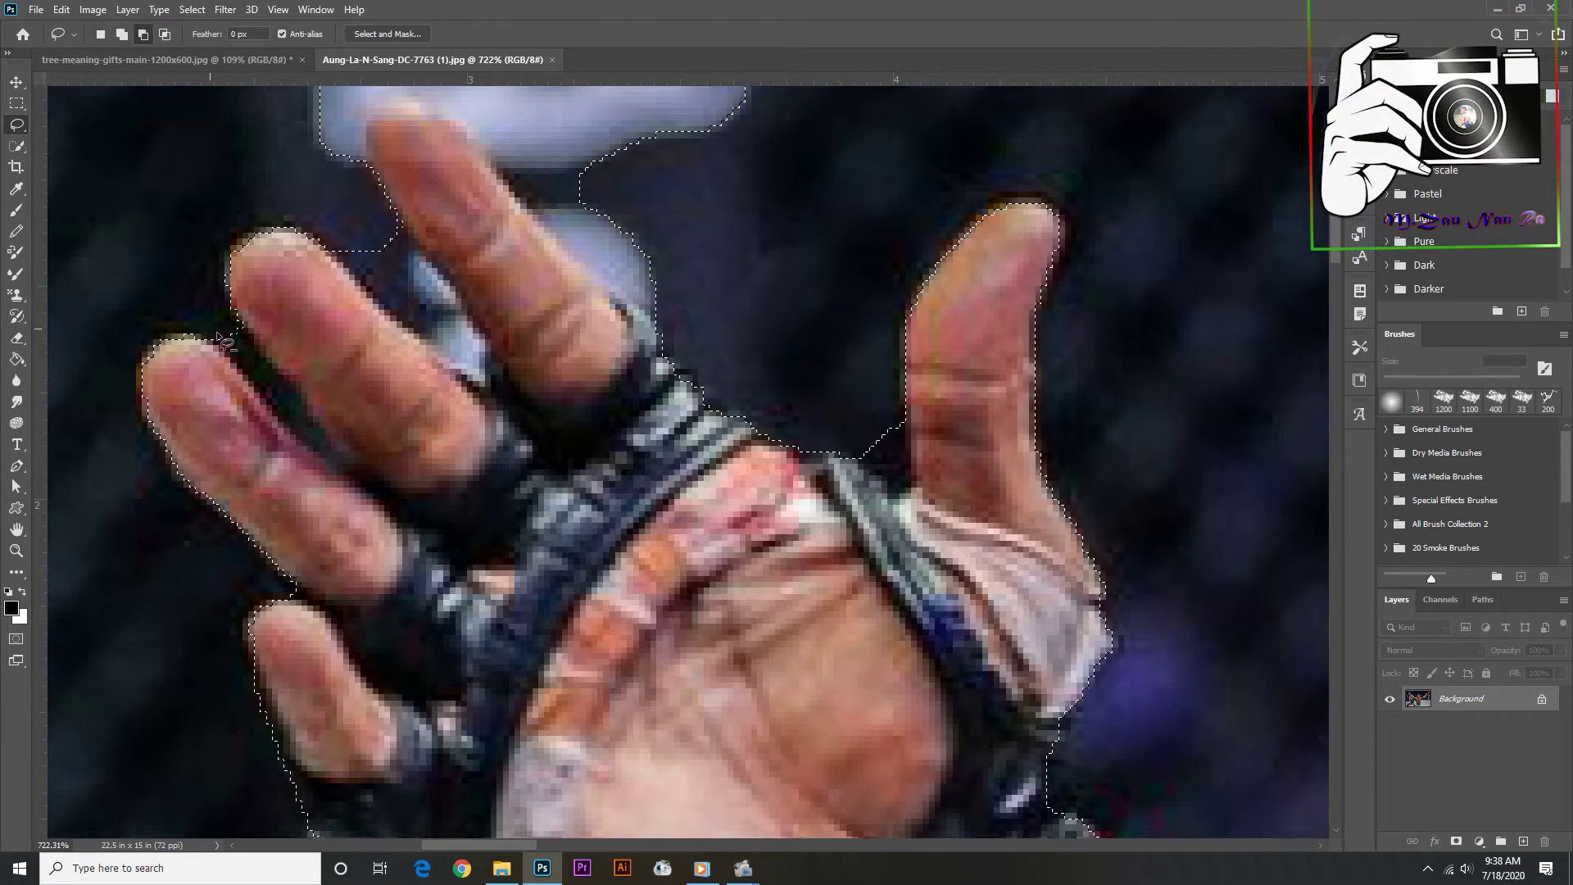
{"action": "left_click_drag", "start_coordinate": [214, 330], "coordinate": [211, 329]}
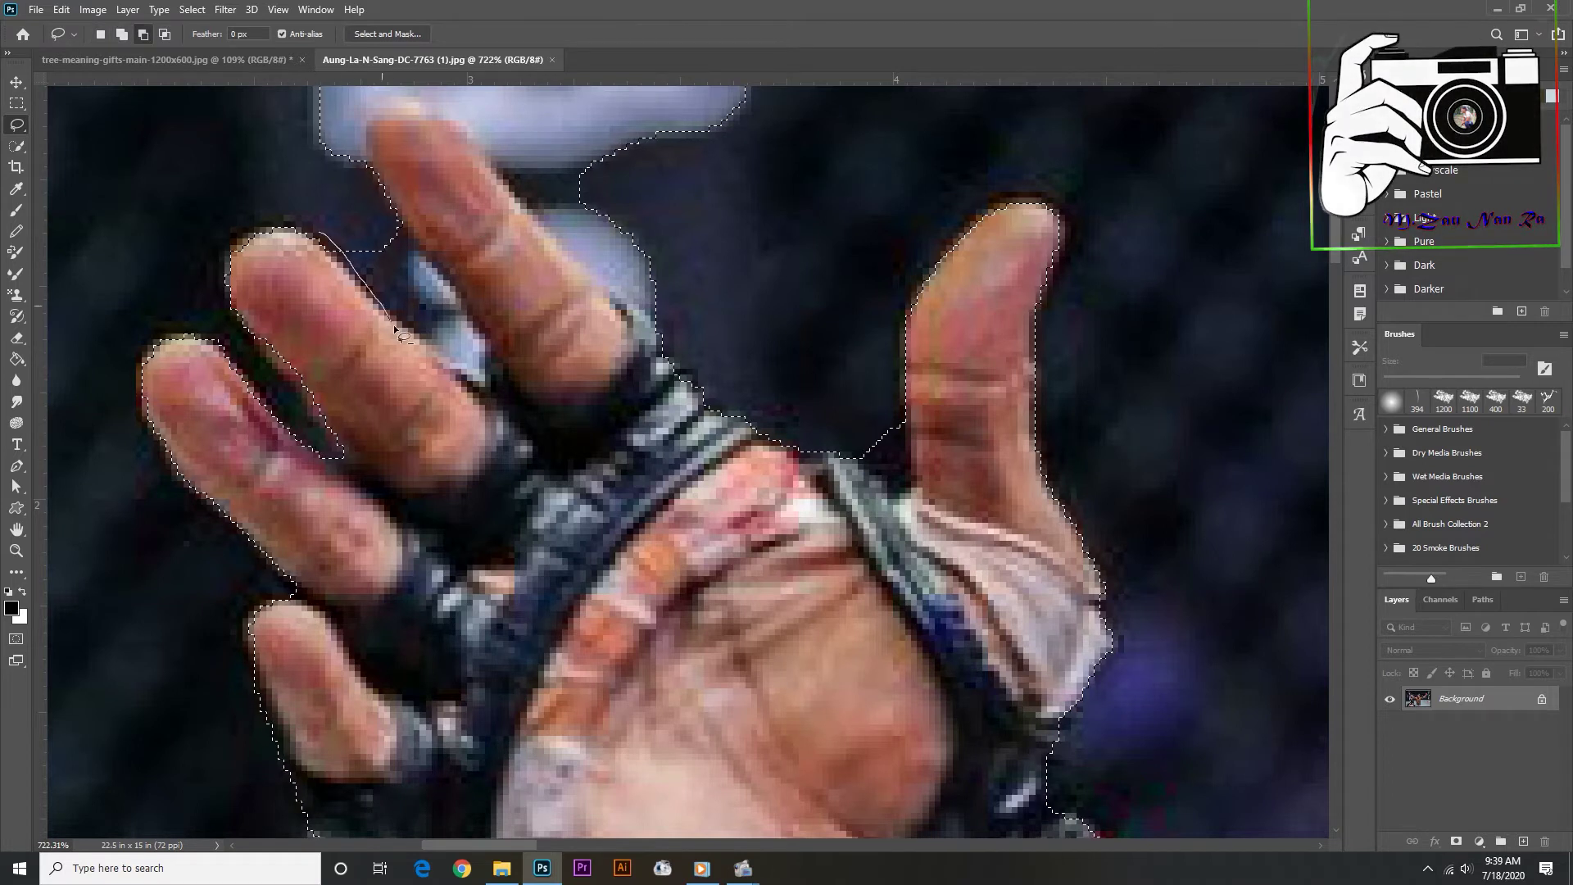
{"action": "left_click_drag", "start_coordinate": [379, 221], "coordinate": [336, 308]}
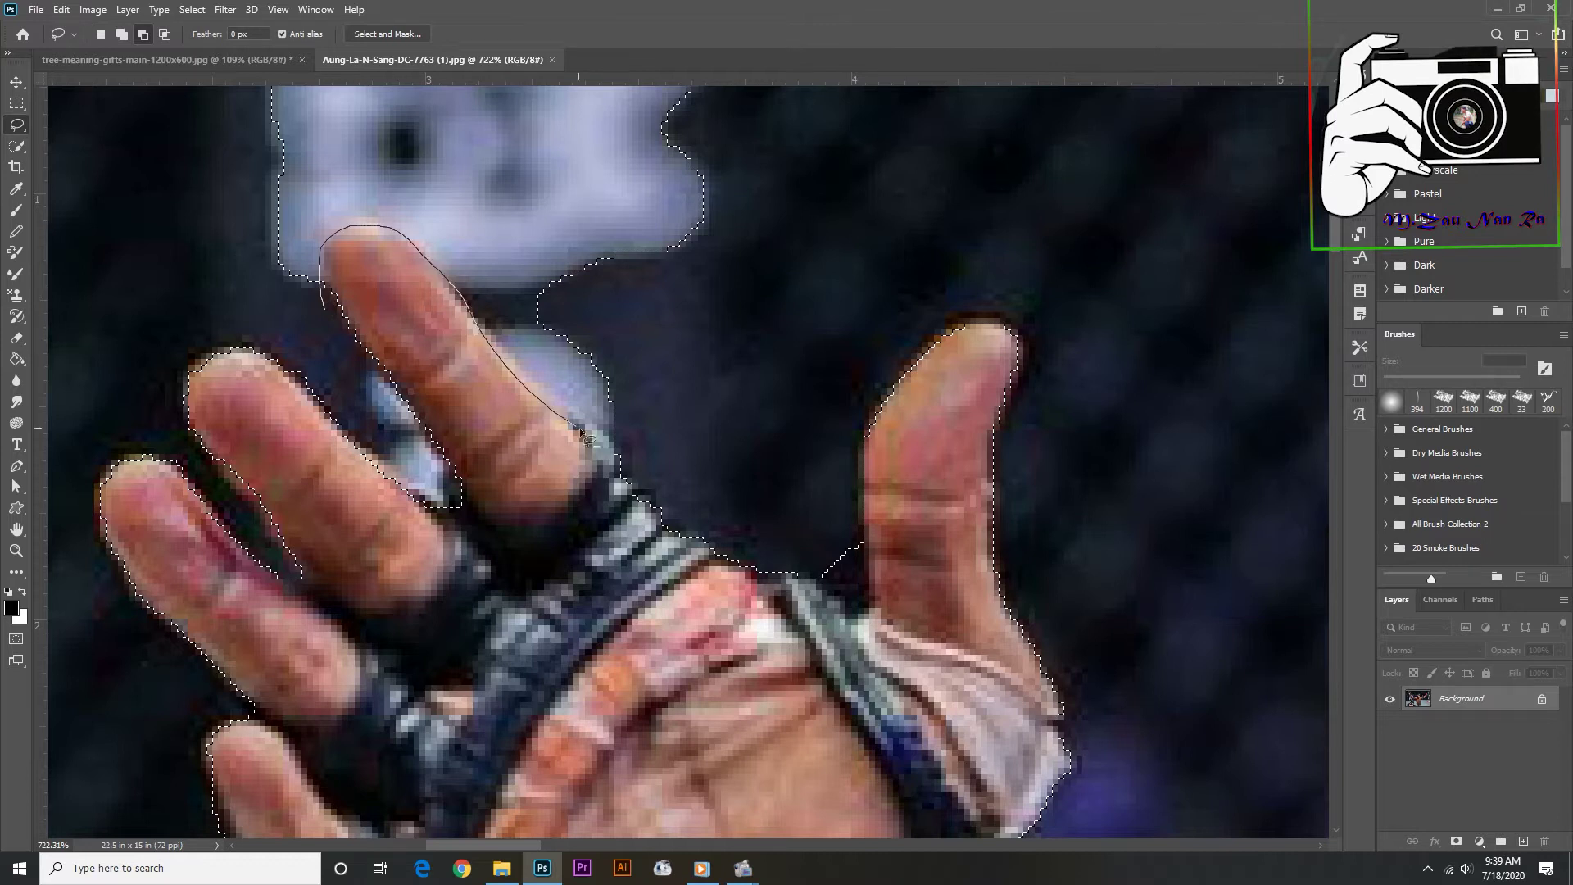
{"action": "scroll", "coordinate": [222, 250], "scroll_direction": "down", "scroll_amount": 5}
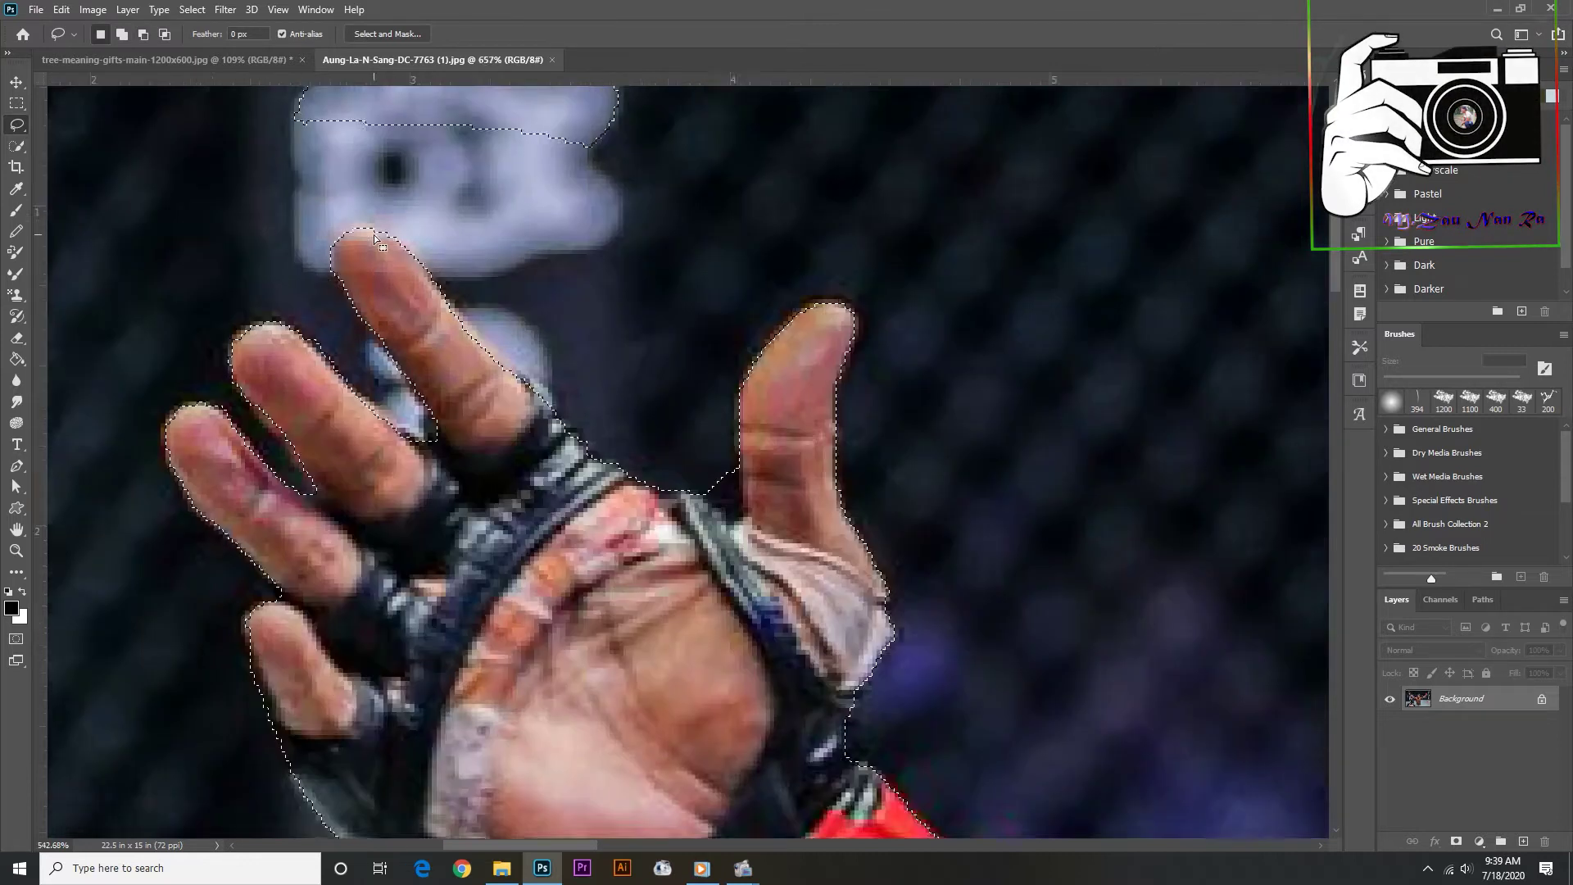
{"action": "scroll", "coordinate": [373, 234], "scroll_direction": "down", "scroll_amount": 2}
{"action": "scroll", "coordinate": [443, 222], "scroll_direction": "down", "scroll_amount": 2}
{"action": "scroll", "coordinate": [573, 351], "scroll_direction": "up", "scroll_amount": 10}
{"action": "scroll", "coordinate": [573, 350], "scroll_direction": "down", "scroll_amount": 1}
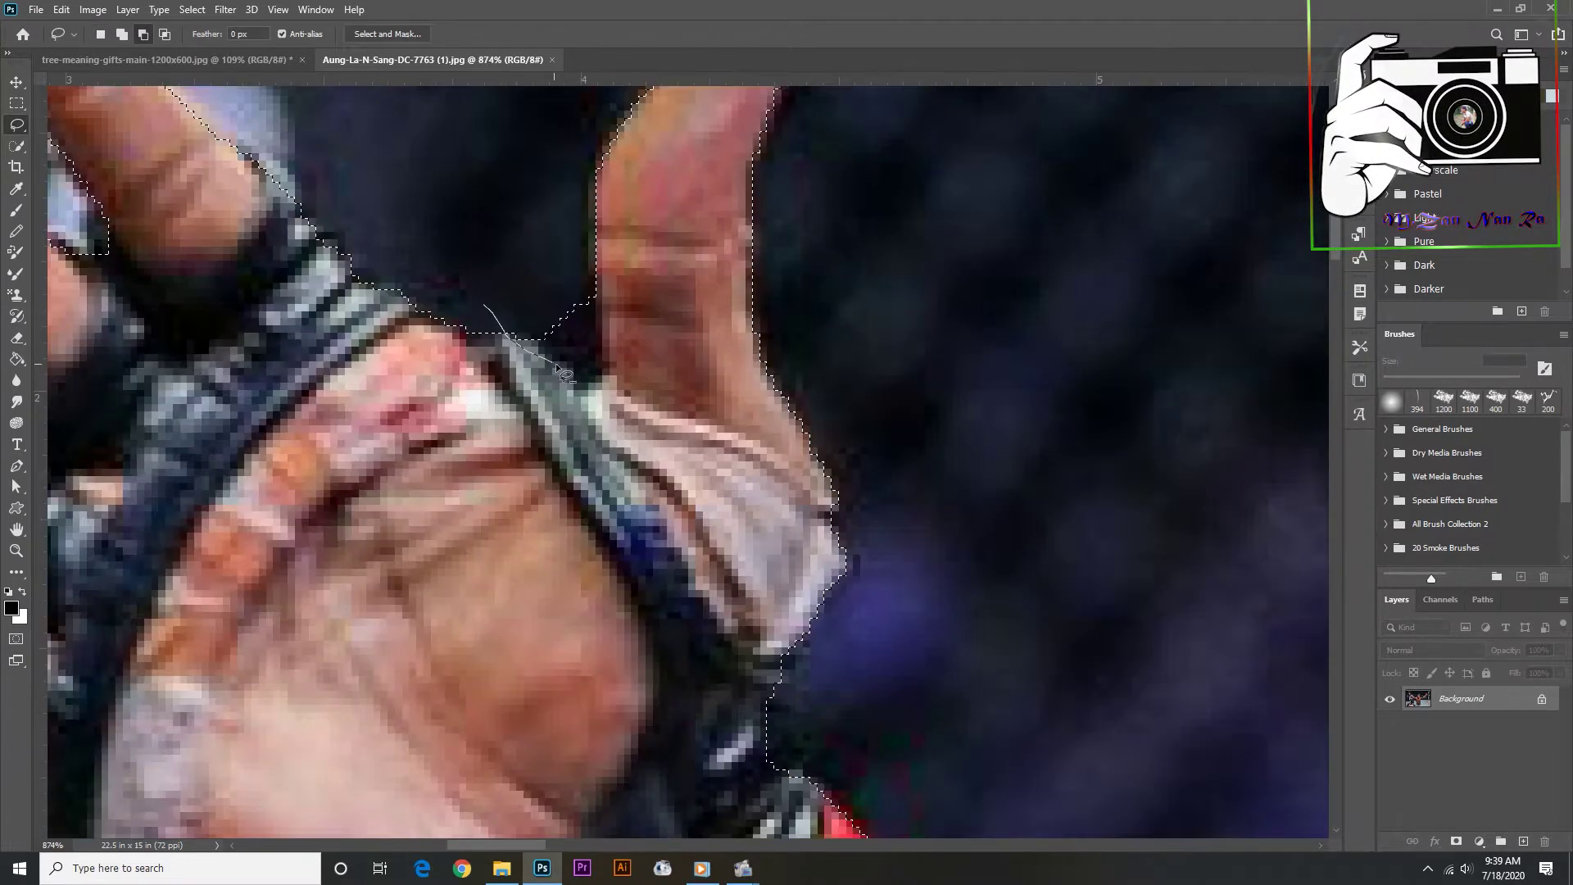
{"action": "scroll", "coordinate": [573, 351], "scroll_direction": "down", "scroll_amount": 3}
{"action": "scroll", "coordinate": [746, 192], "scroll_direction": "up", "scroll_amount": 4}
- Tidy the selection edge along the fighter's jaw and neck with the Lasso
{"action": "scroll", "coordinate": [745, 193], "scroll_direction": "down", "scroll_amount": 3}
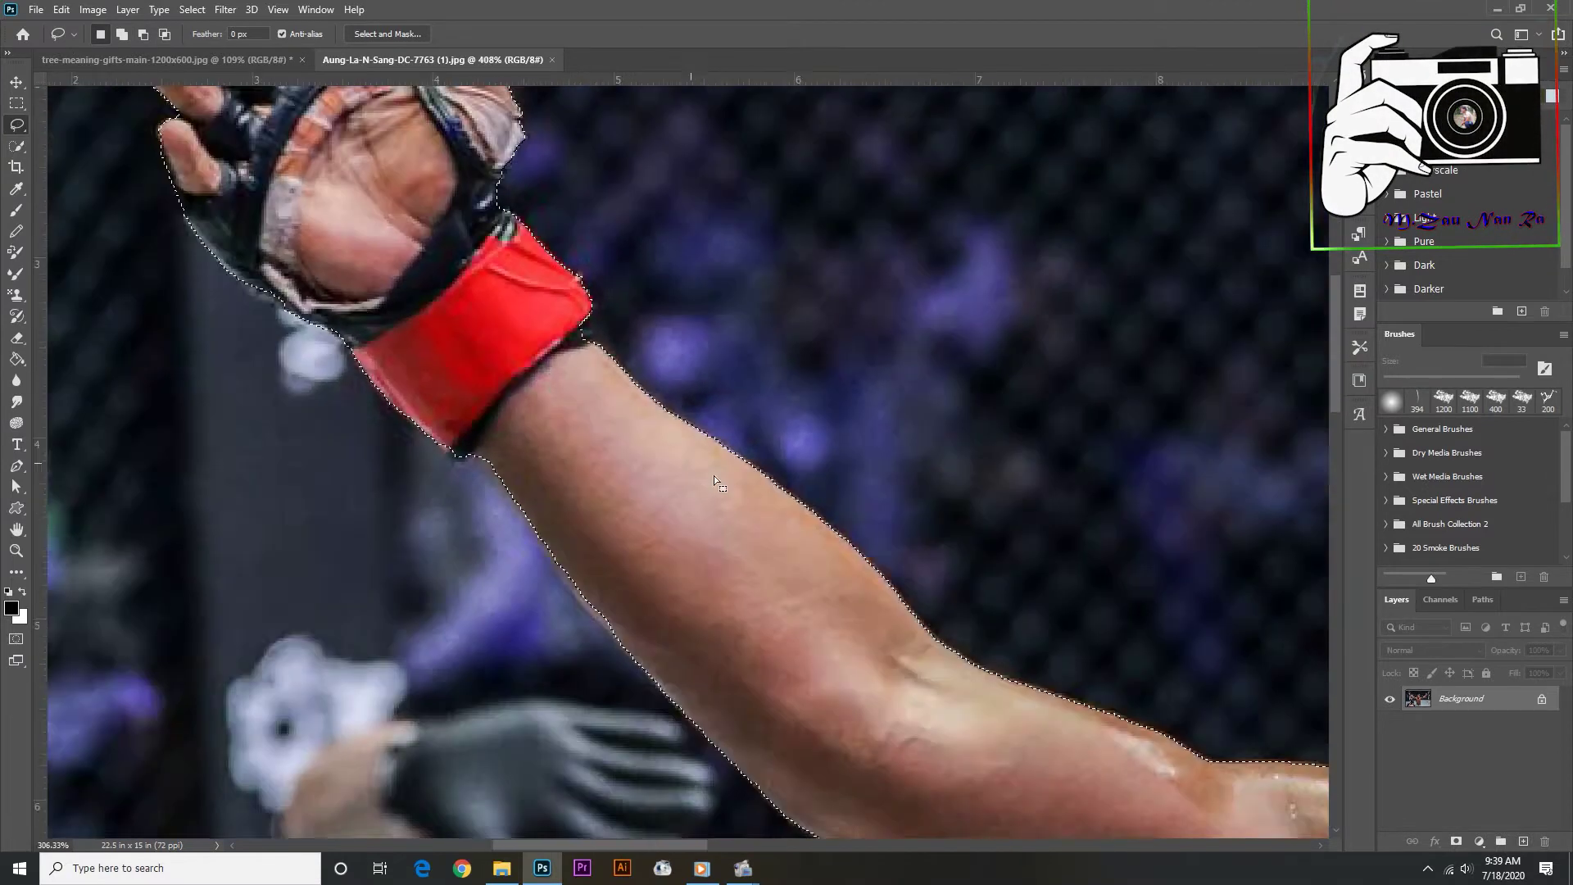
{"action": "scroll", "coordinate": [714, 475], "scroll_direction": "down", "scroll_amount": 2}
{"action": "scroll", "coordinate": [1044, 432], "scroll_direction": "up", "scroll_amount": 5}
{"action": "scroll", "coordinate": [1044, 432], "scroll_direction": "down", "scroll_amount": 3}
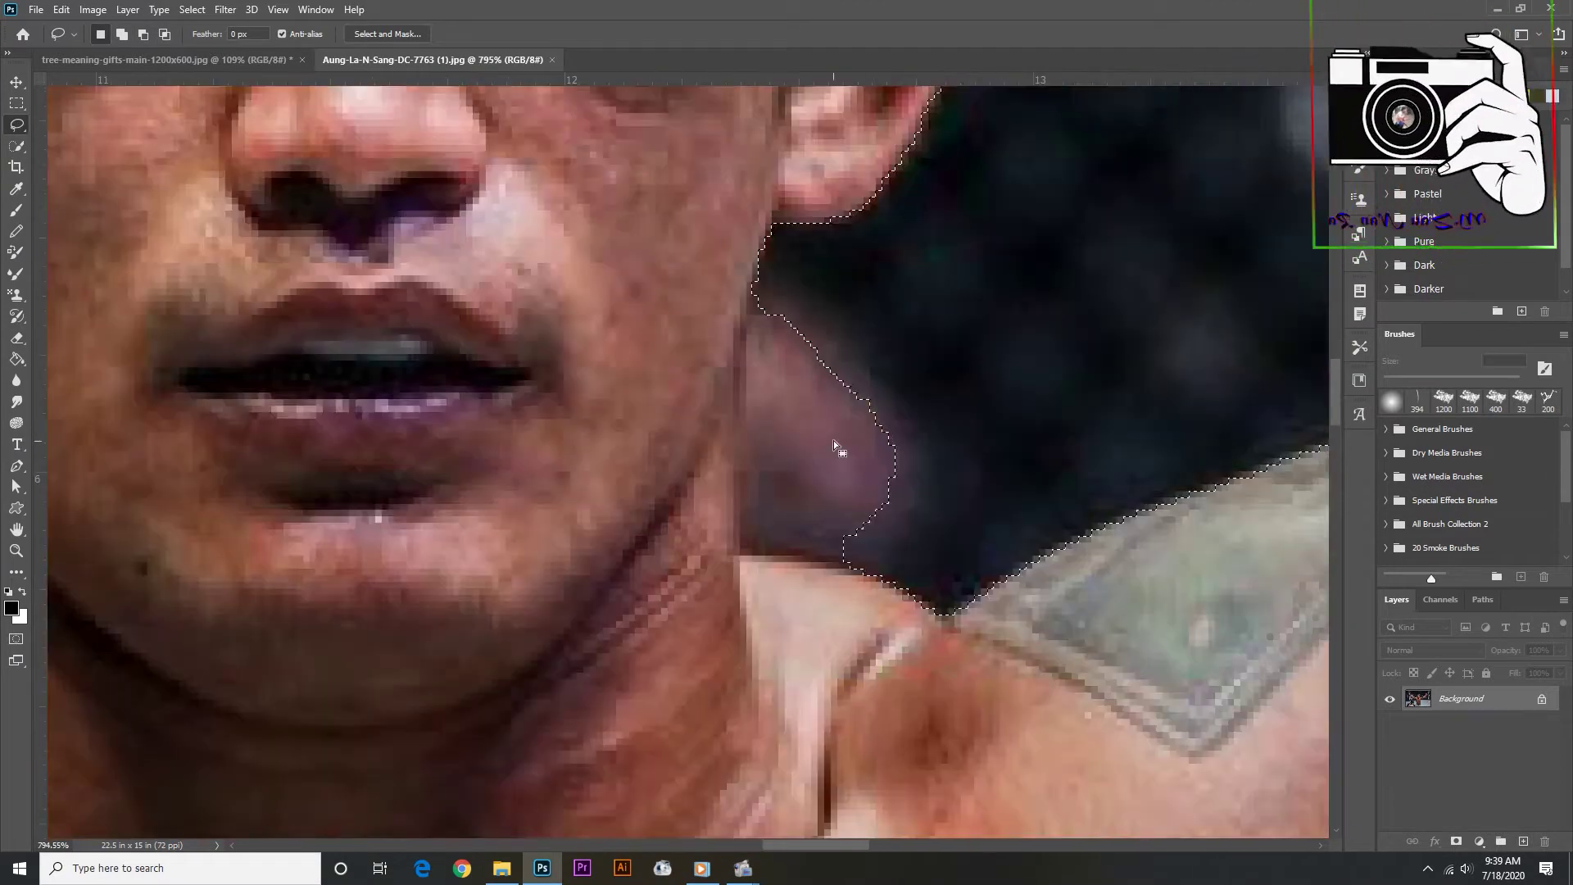
{"action": "mouse_move", "coordinate": [787, 278]}
{"action": "left_mouse_down"}
{"action": "mouse_move", "coordinate": [740, 419]}
{"action": "mouse_move", "coordinate": [991, 548]}
{"action": "left_mouse_up"}
{"action": "scroll", "coordinate": [740, 419], "scroll_direction": "up", "scroll_amount": 3}
{"action": "scroll", "coordinate": [740, 419], "scroll_direction": "down", "scroll_amount": 3}
{"action": "scroll", "coordinate": [991, 547], "scroll_direction": "up", "scroll_amount": 3}
{"action": "scroll", "coordinate": [769, 279], "scroll_direction": "down", "scroll_amount": 5}
{"action": "mouse_move", "coordinate": [782, 197]}
{"action": "left_mouse_down"}
{"action": "mouse_move", "coordinate": [712, 531]}
{"action": "mouse_move", "coordinate": [246, 65]}
{"action": "left_mouse_up"}
- Trim the selection around the right raised hand's fingertips and finger gaps
{"action": "scroll", "coordinate": [819, 246], "scroll_direction": "down", "scroll_amount": 2}
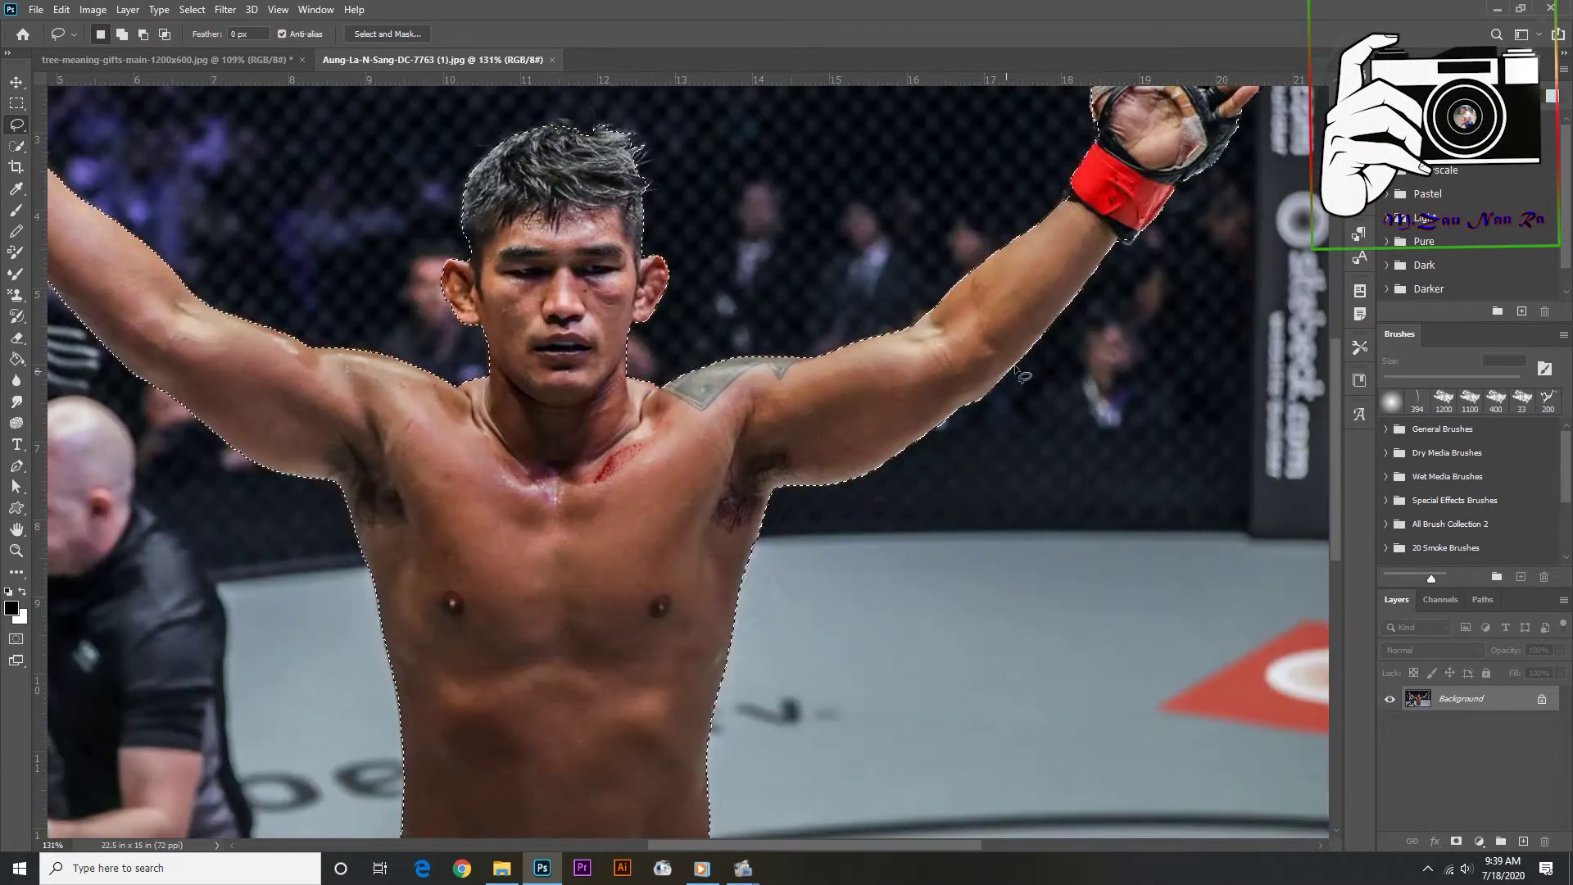
{"action": "scroll", "coordinate": [1181, 170], "scroll_direction": "down", "scroll_amount": 2}
{"action": "scroll", "coordinate": [1181, 169], "scroll_direction": "up", "scroll_amount": 4}
{"action": "scroll", "coordinate": [959, 439], "scroll_direction": "up", "scroll_amount": 2}
{"action": "scroll", "coordinate": [861, 554], "scroll_direction": "up", "scroll_amount": 2}
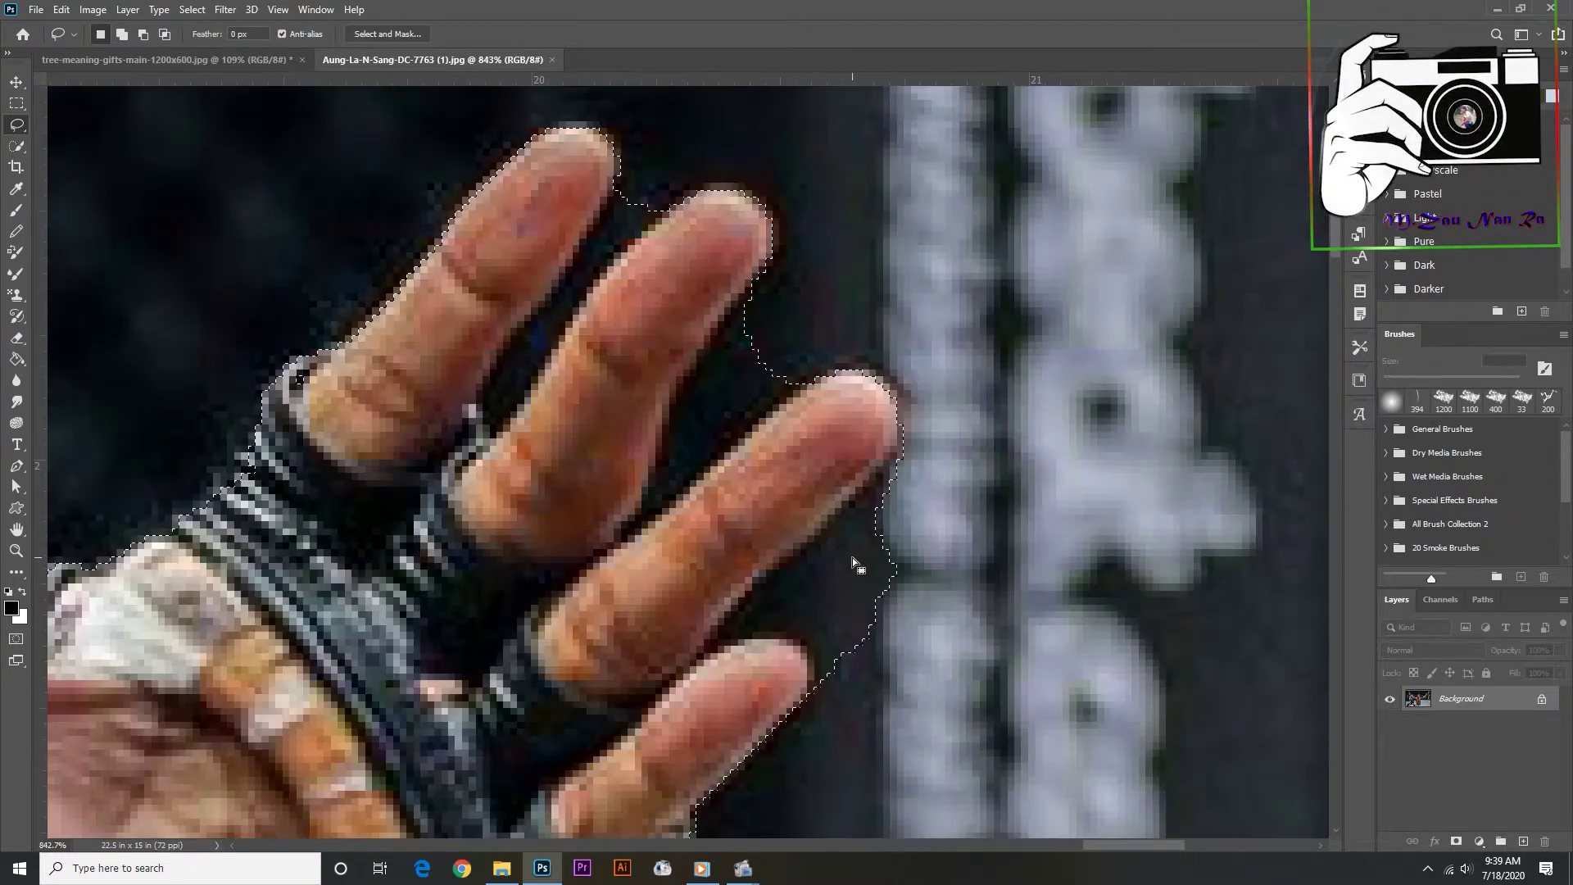
{"action": "scroll", "coordinate": [864, 502], "scroll_direction": "up", "scroll_amount": 1}
{"action": "mouse_move", "coordinate": [827, 666]}
{"action": "left_mouse_down"}
{"action": "mouse_move", "coordinate": [810, 600]}
{"action": "mouse_move", "coordinate": [833, 253]}
{"action": "left_mouse_up"}
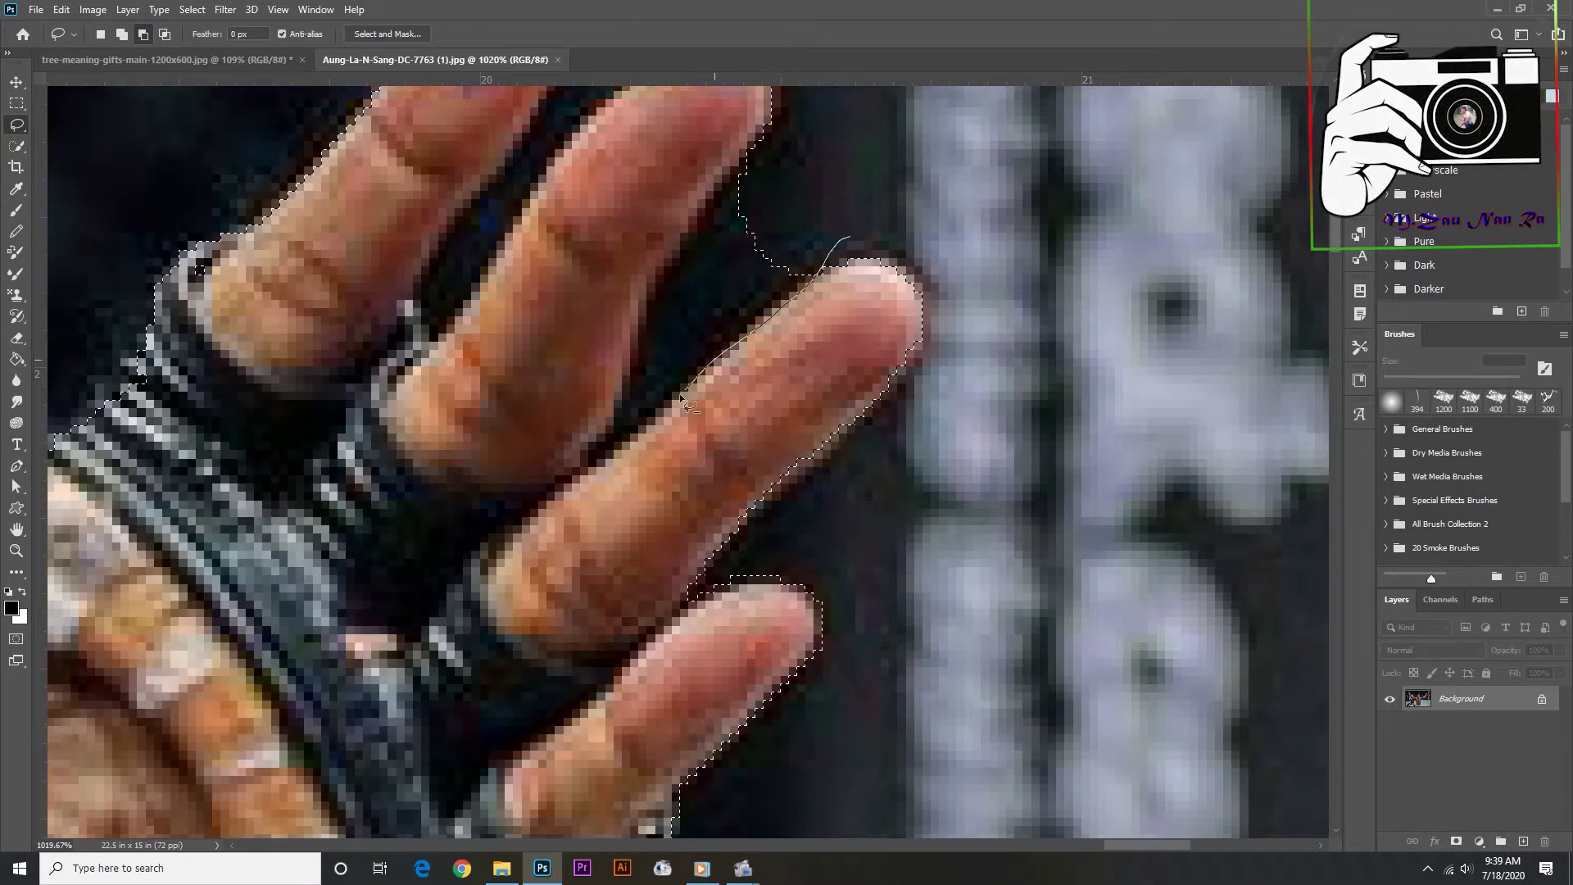
{"action": "left_click_drag", "start_coordinate": [871, 199], "coordinate": [871, 184]}
{"action": "scroll", "coordinate": [738, 544], "scroll_direction": "up", "scroll_amount": 3}
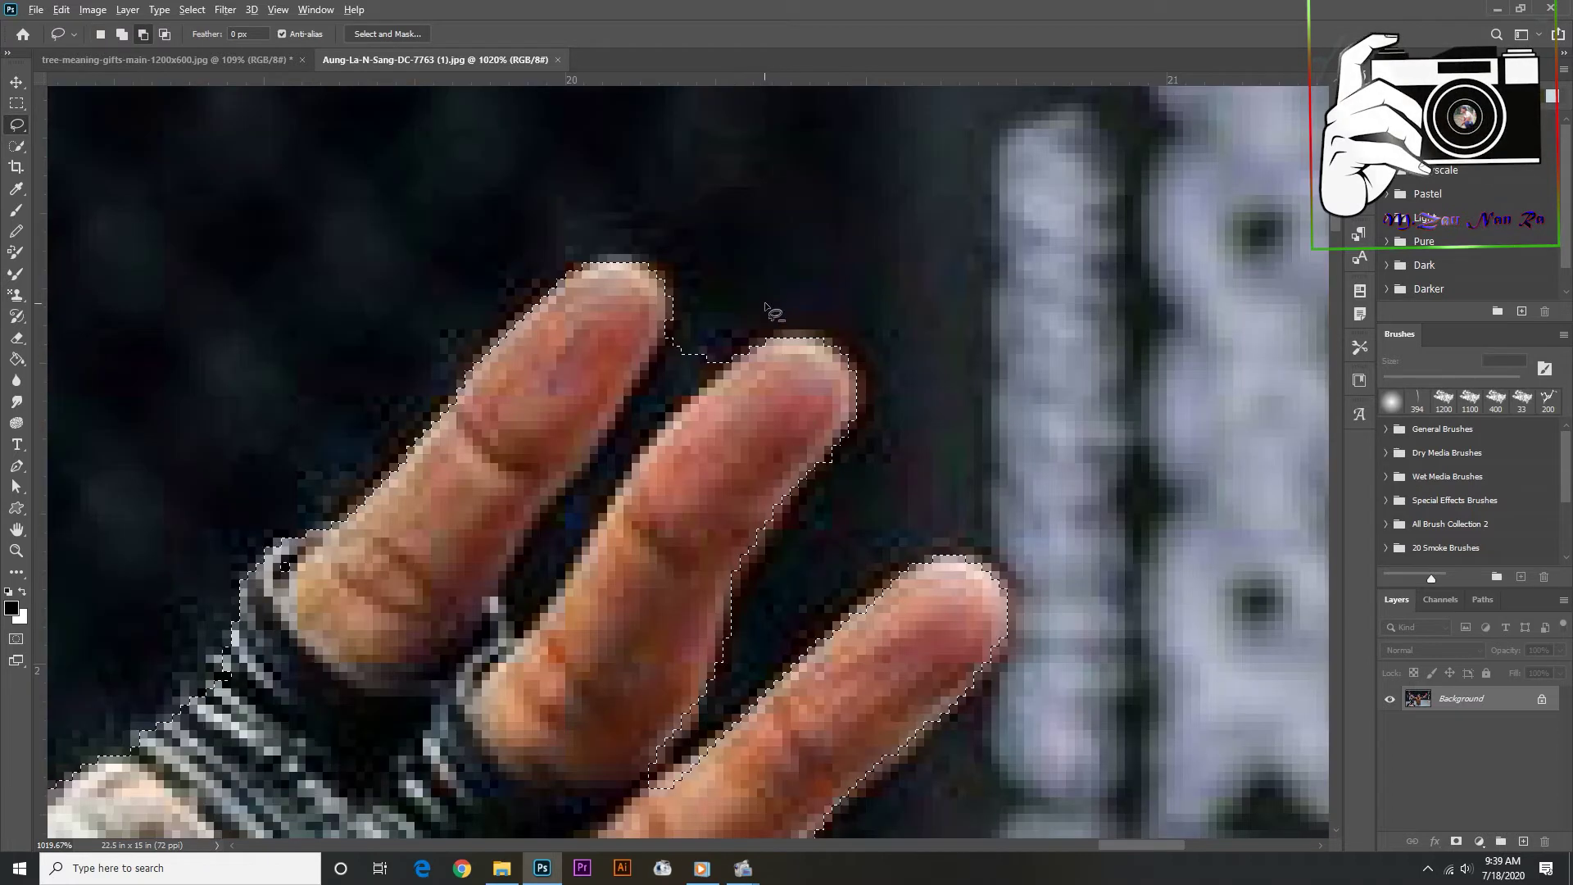
{"action": "left_click_drag", "start_coordinate": [783, 311], "coordinate": [717, 381]}
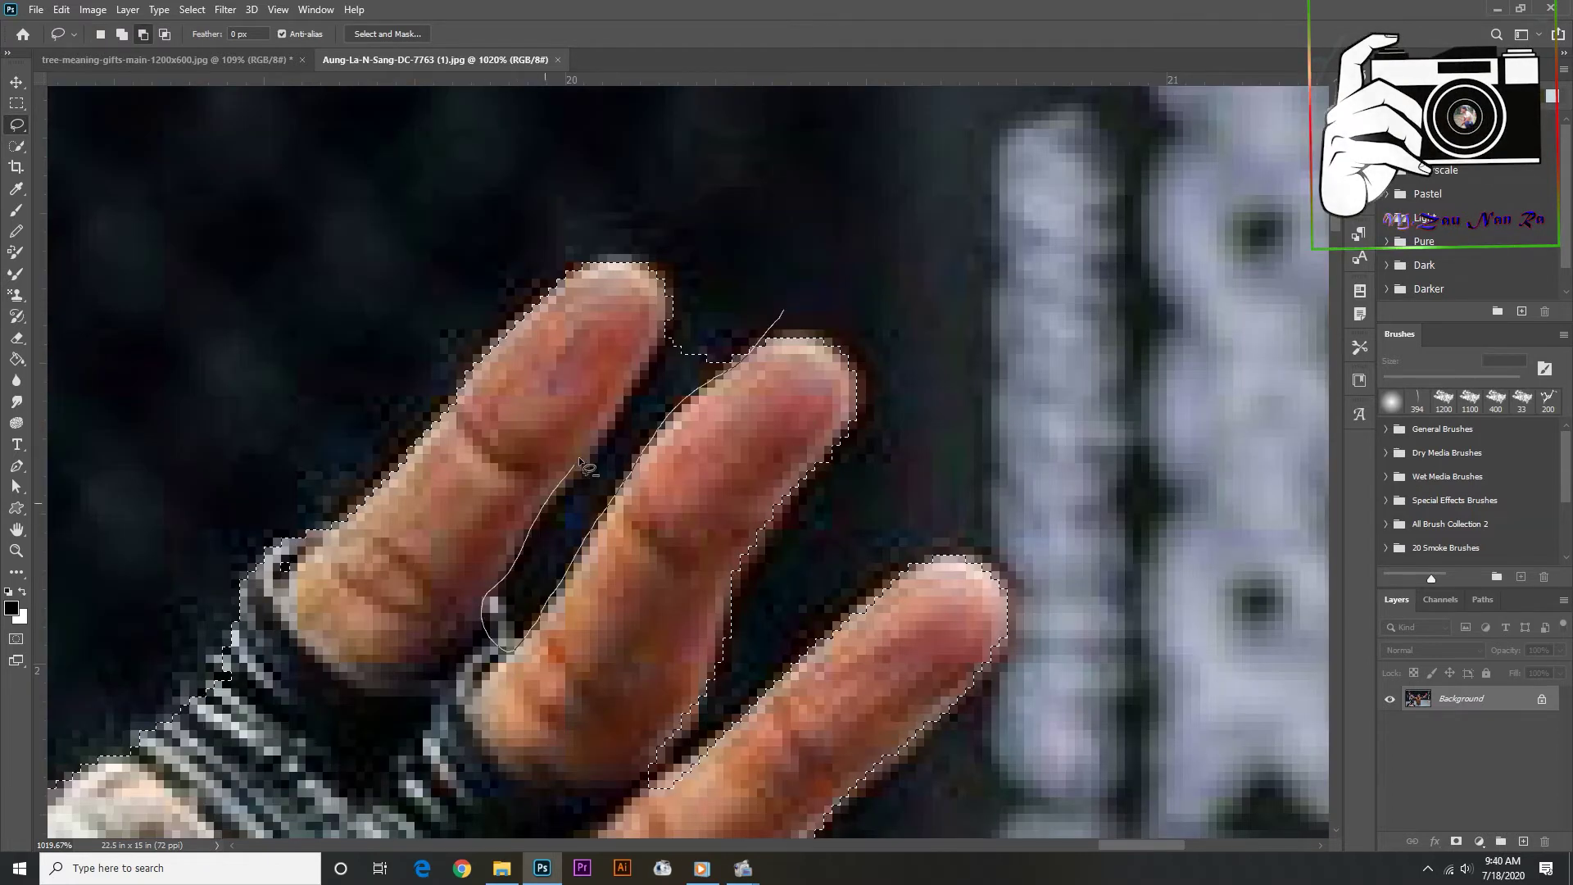
{"action": "left_click_drag", "start_coordinate": [581, 465], "coordinate": [583, 467]}
{"action": "scroll", "coordinate": [583, 467], "scroll_direction": "down", "scroll_amount": 3}
{"action": "scroll", "coordinate": [449, 641], "scroll_direction": "down", "scroll_amount": 3}
{"action": "scroll", "coordinate": [449, 641], "scroll_direction": "up", "scroll_amount": 2}
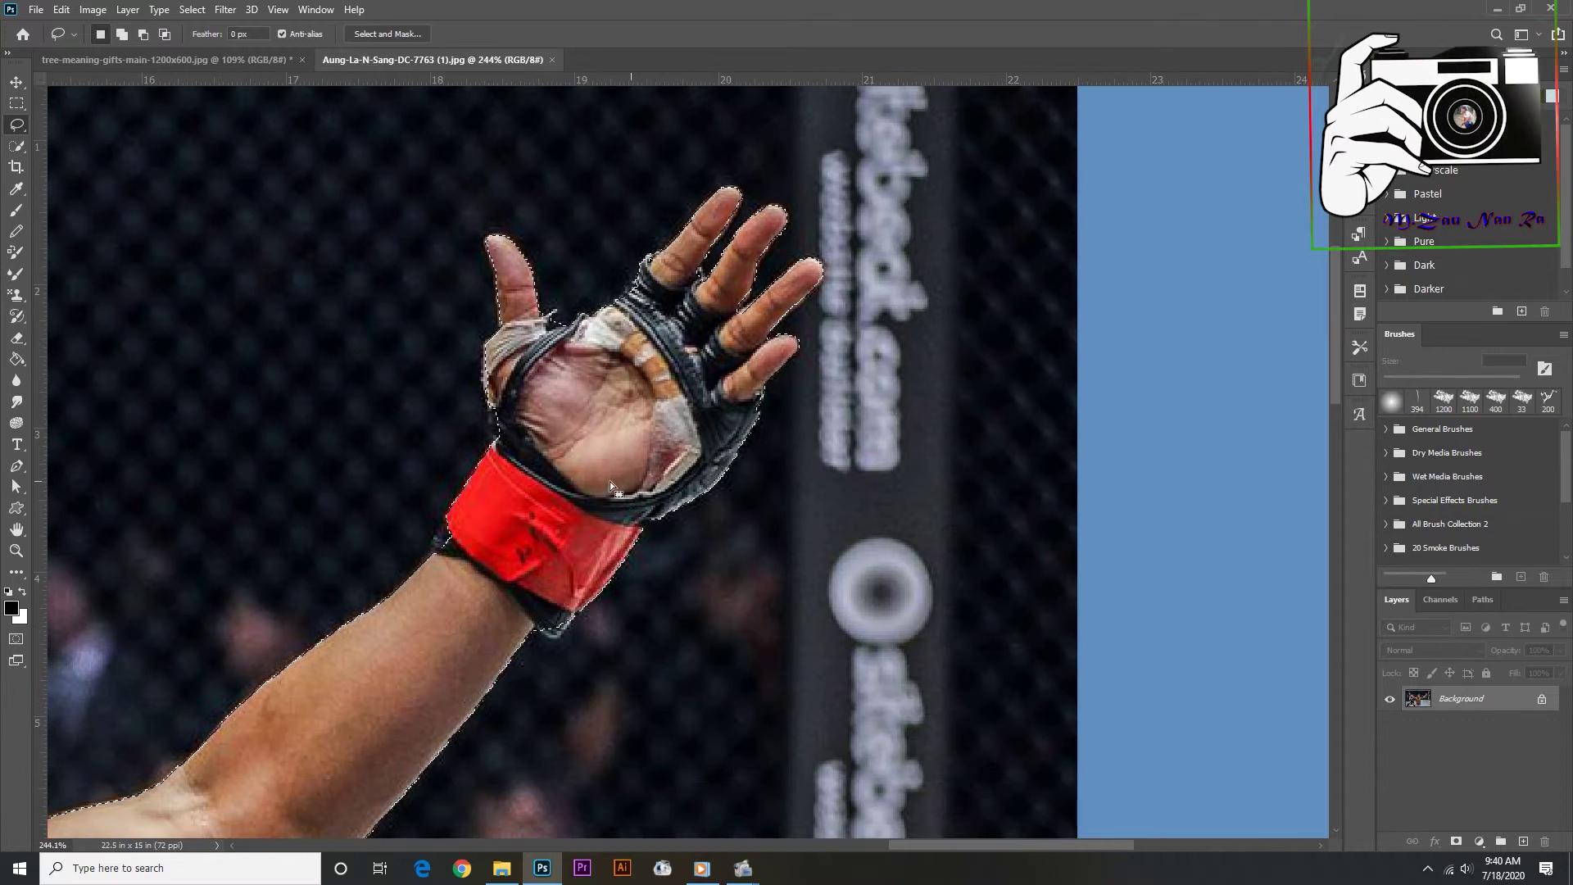
{"action": "scroll", "coordinate": [533, 449], "scroll_direction": "down", "scroll_amount": 5}
{"action": "scroll", "coordinate": [631, 478], "scroll_direction": "down", "scroll_amount": 2}
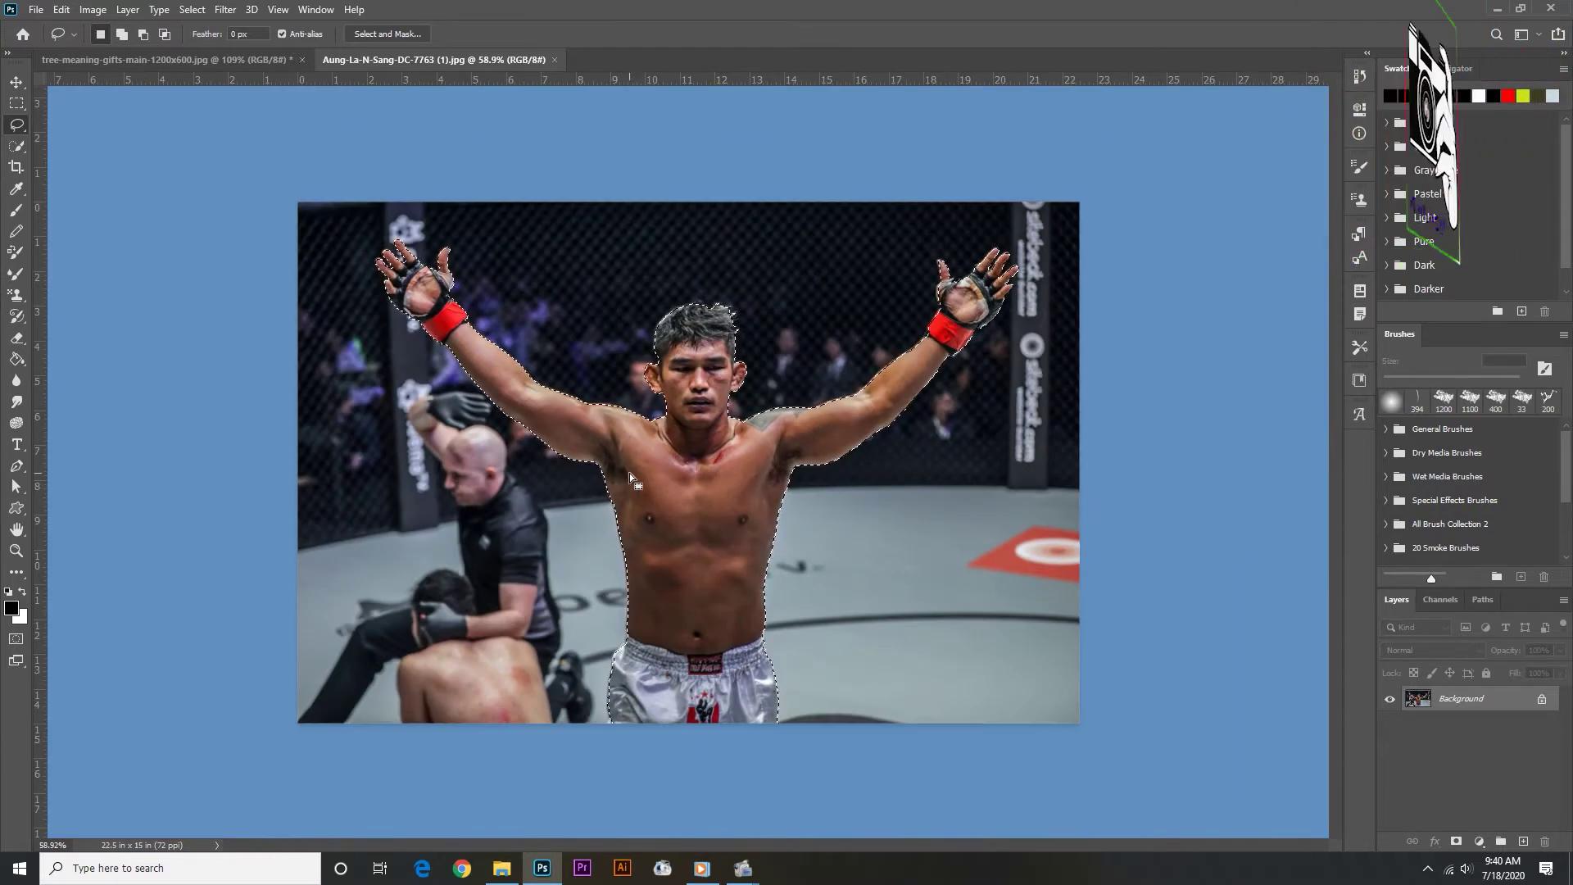
{"action": "scroll", "coordinate": [631, 477], "scroll_direction": "up", "scroll_amount": 1}
- Copy the fighter onto Layer 1 and add a Black & White adjustment layer
{"action": "key", "text": "ctrl+j"}
{"action": "key", "text": "v"}
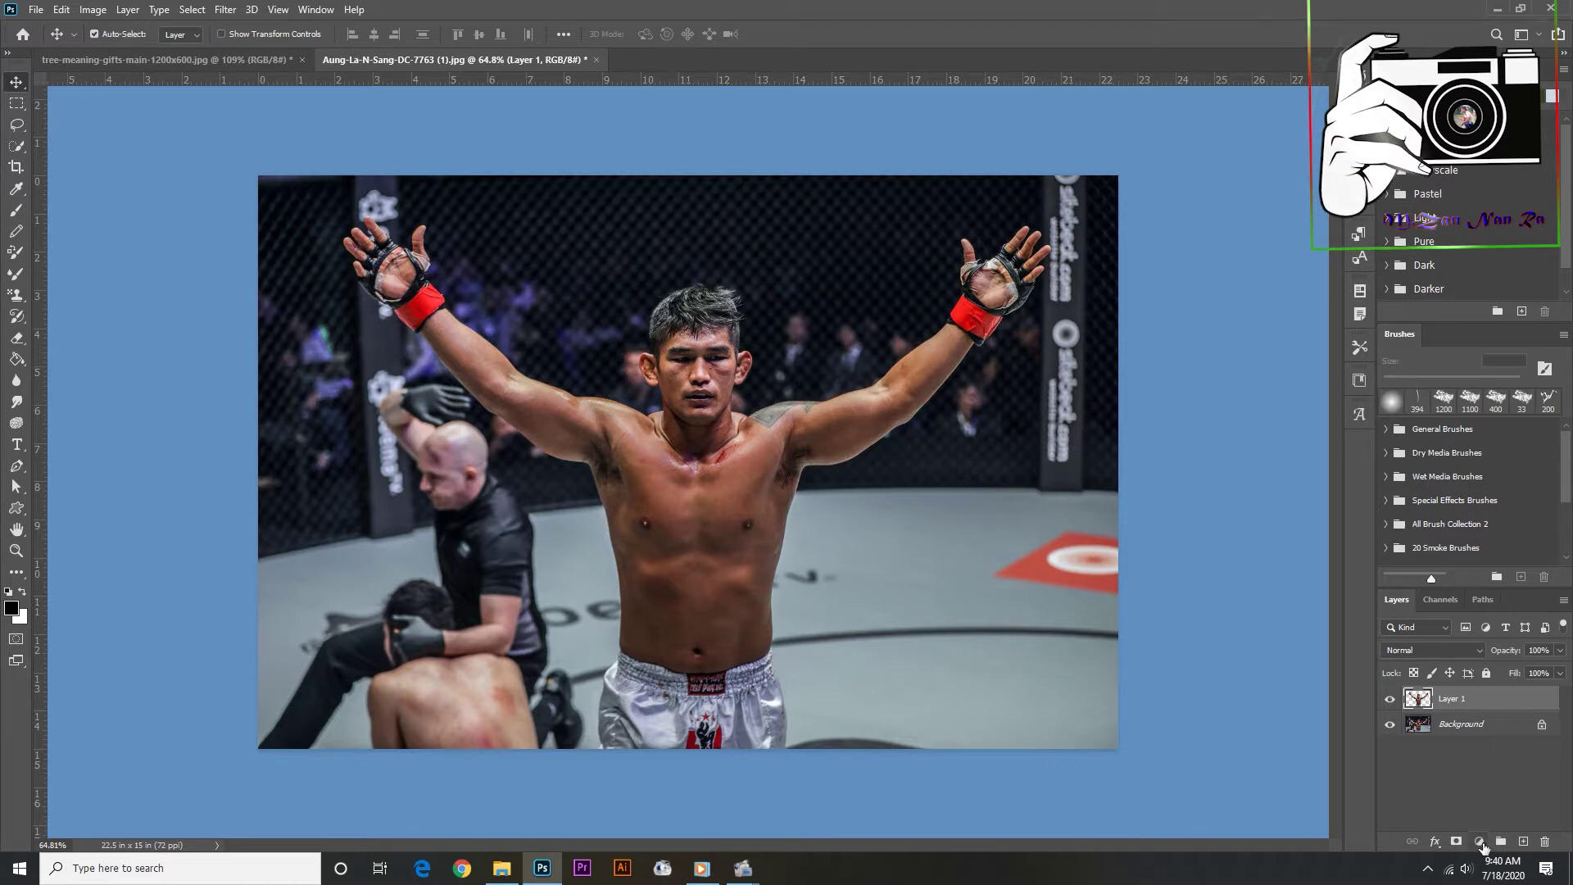
{"action": "left_click", "coordinate": [1482, 842]}
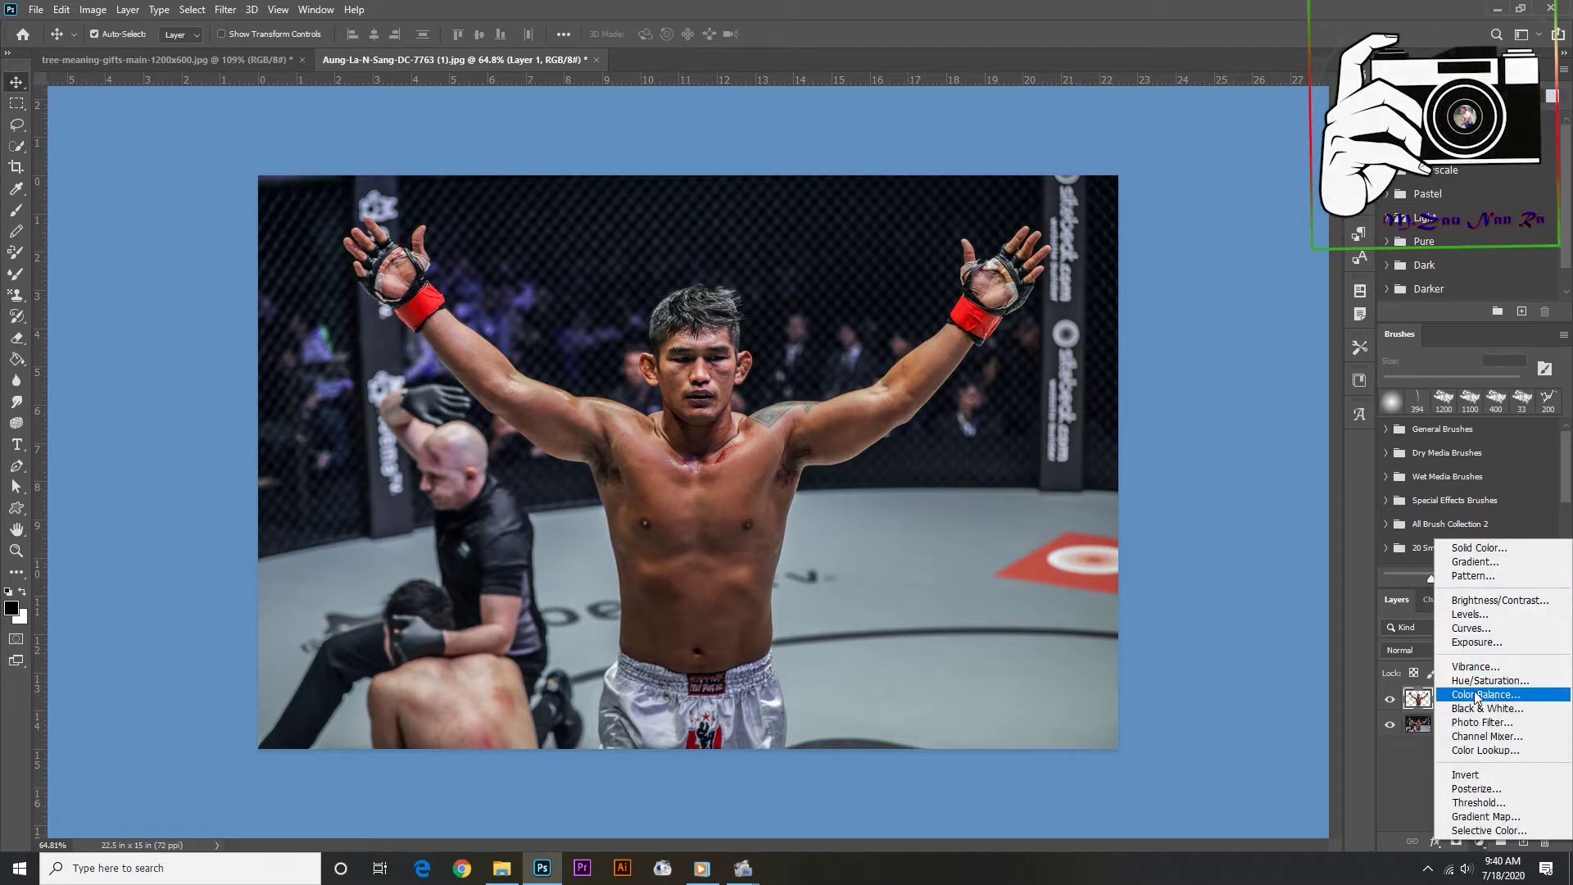
{"action": "left_click", "coordinate": [1491, 710]}
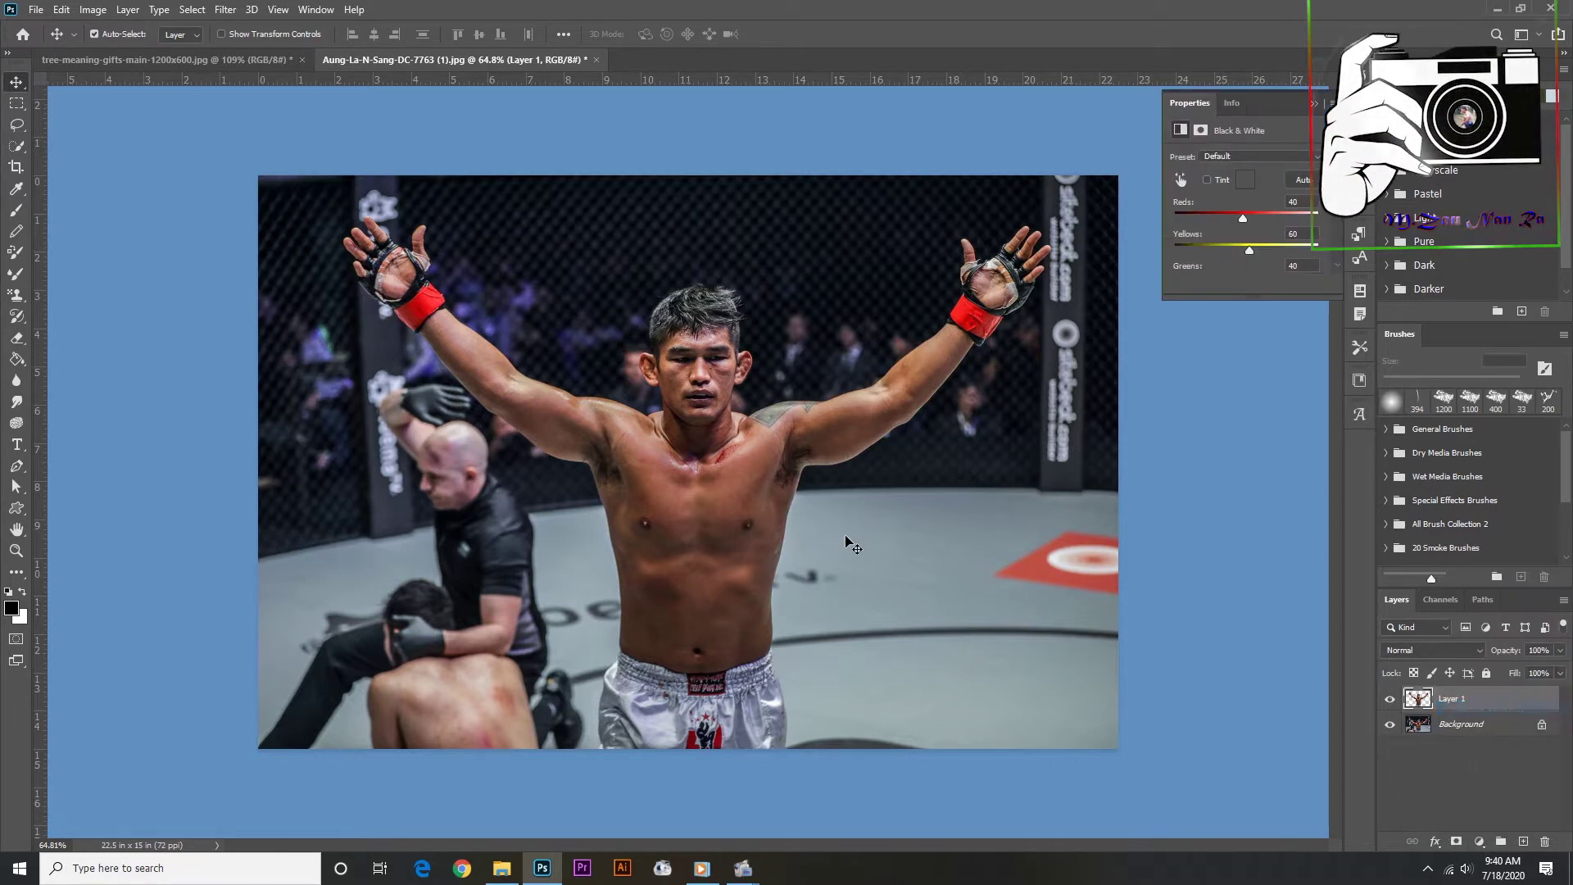
{"action": "left_click", "coordinate": [1320, 106]}
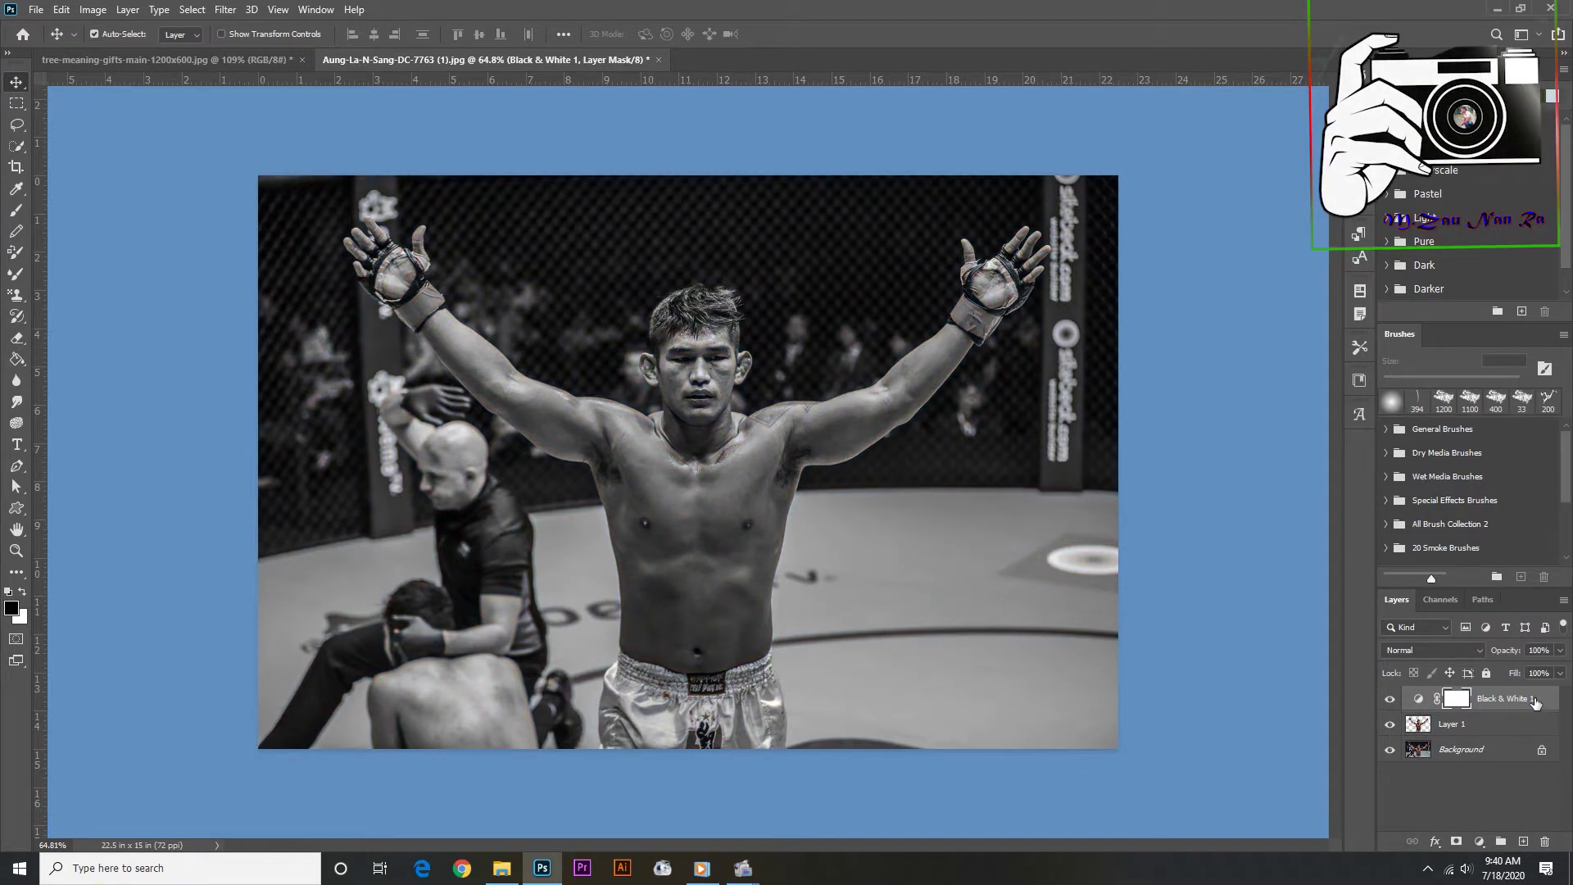
- Merge Layer 1 with the Black & White adjustment and drag it into the tree banner
{"action": "left_click", "coordinate": [1533, 724], "text": "shift"}
{"action": "right_click", "coordinate": [1533, 724]}
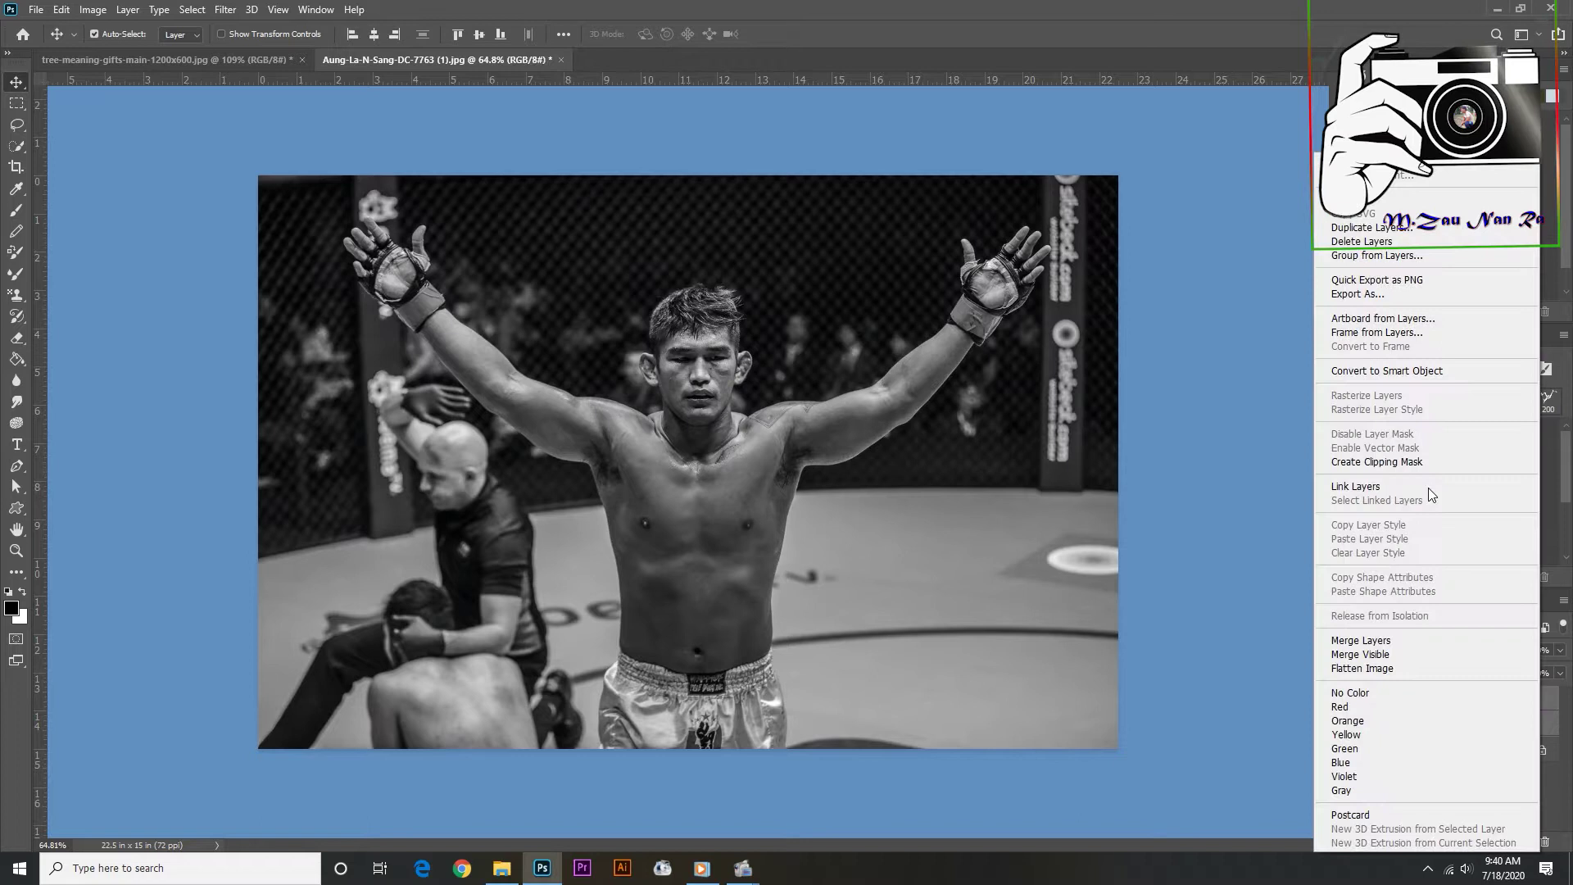
{"action": "left_click", "coordinate": [1387, 642]}
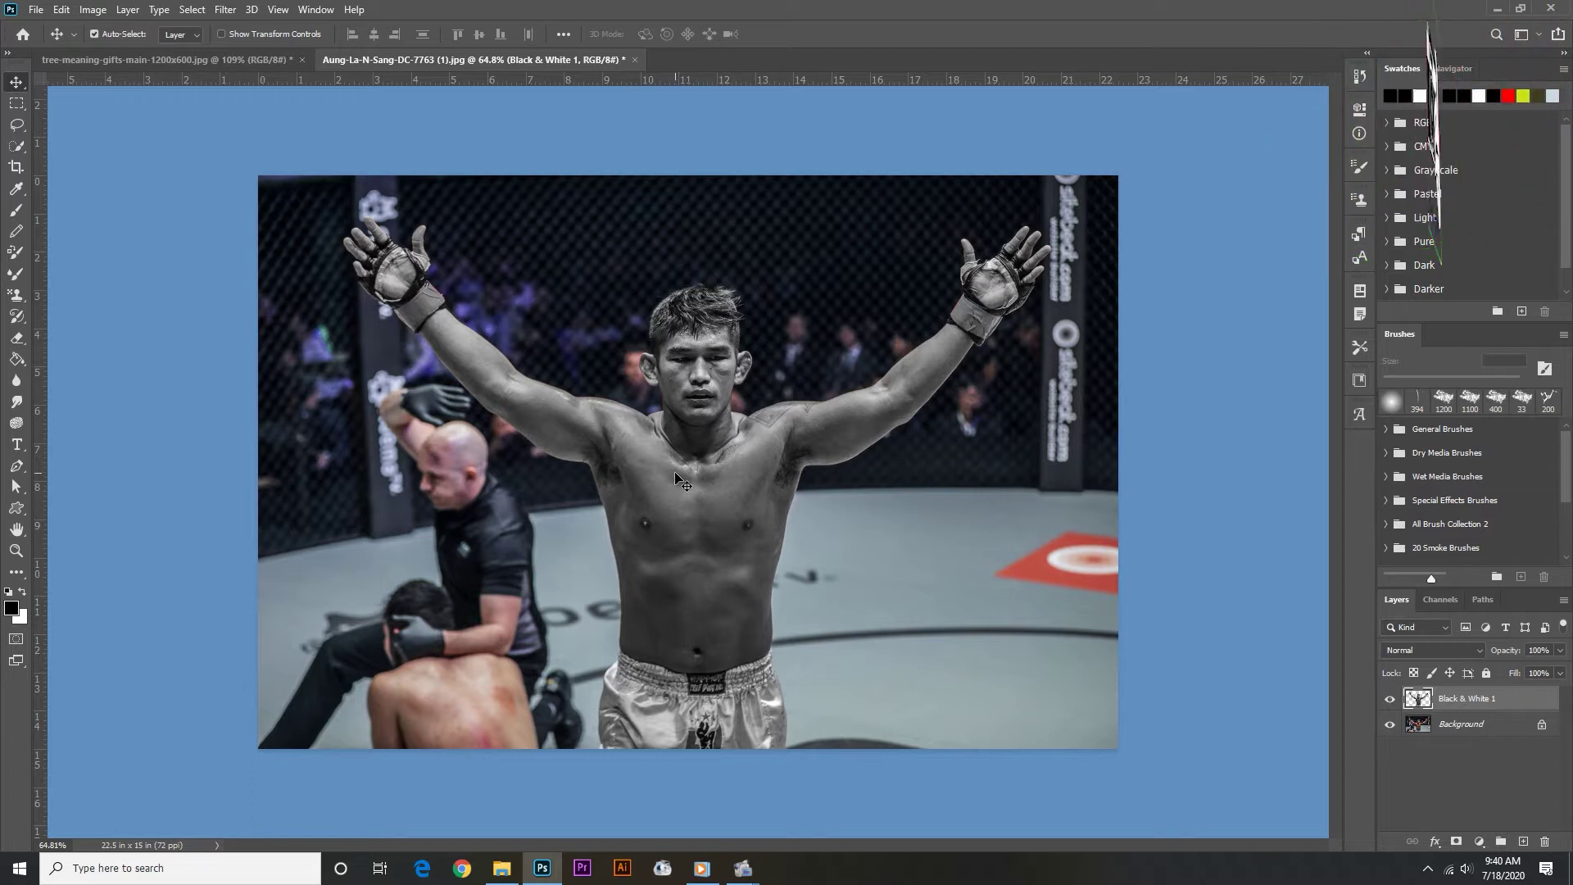
{"action": "mouse_move", "coordinate": [682, 478]}
{"action": "left_mouse_down"}
{"action": "mouse_move", "coordinate": [195, 141]}
{"action": "mouse_move", "coordinate": [695, 608]}
{"action": "left_mouse_up"}
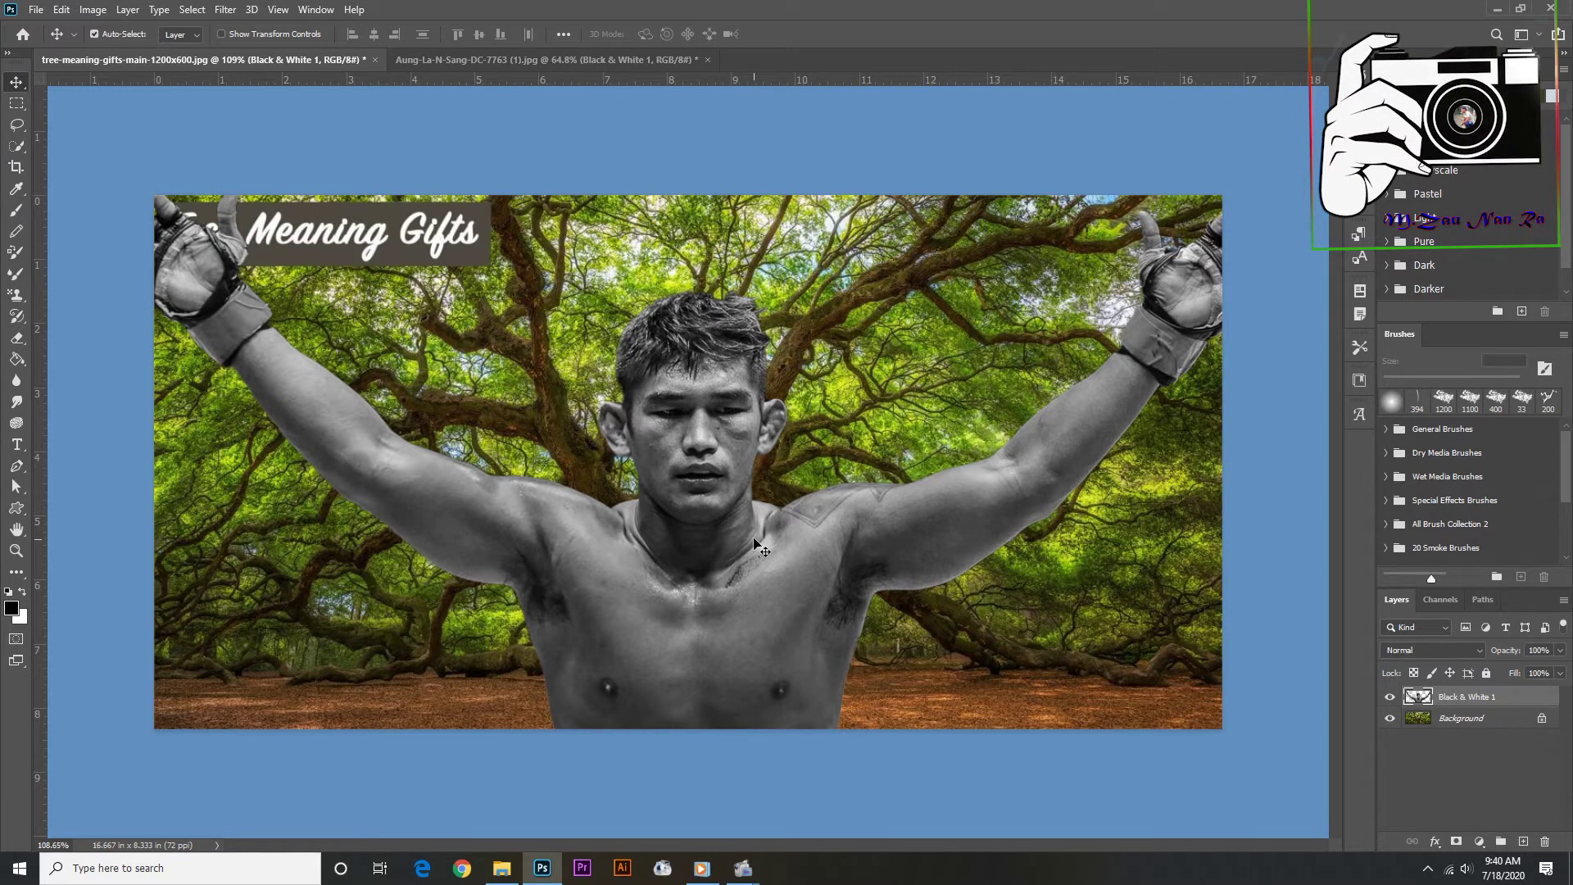
- Scale the fighter to about 53% and centre it over the trees
{"action": "key", "text": "ctrl+t"}
{"action": "key", "text": "ctrl+0"}
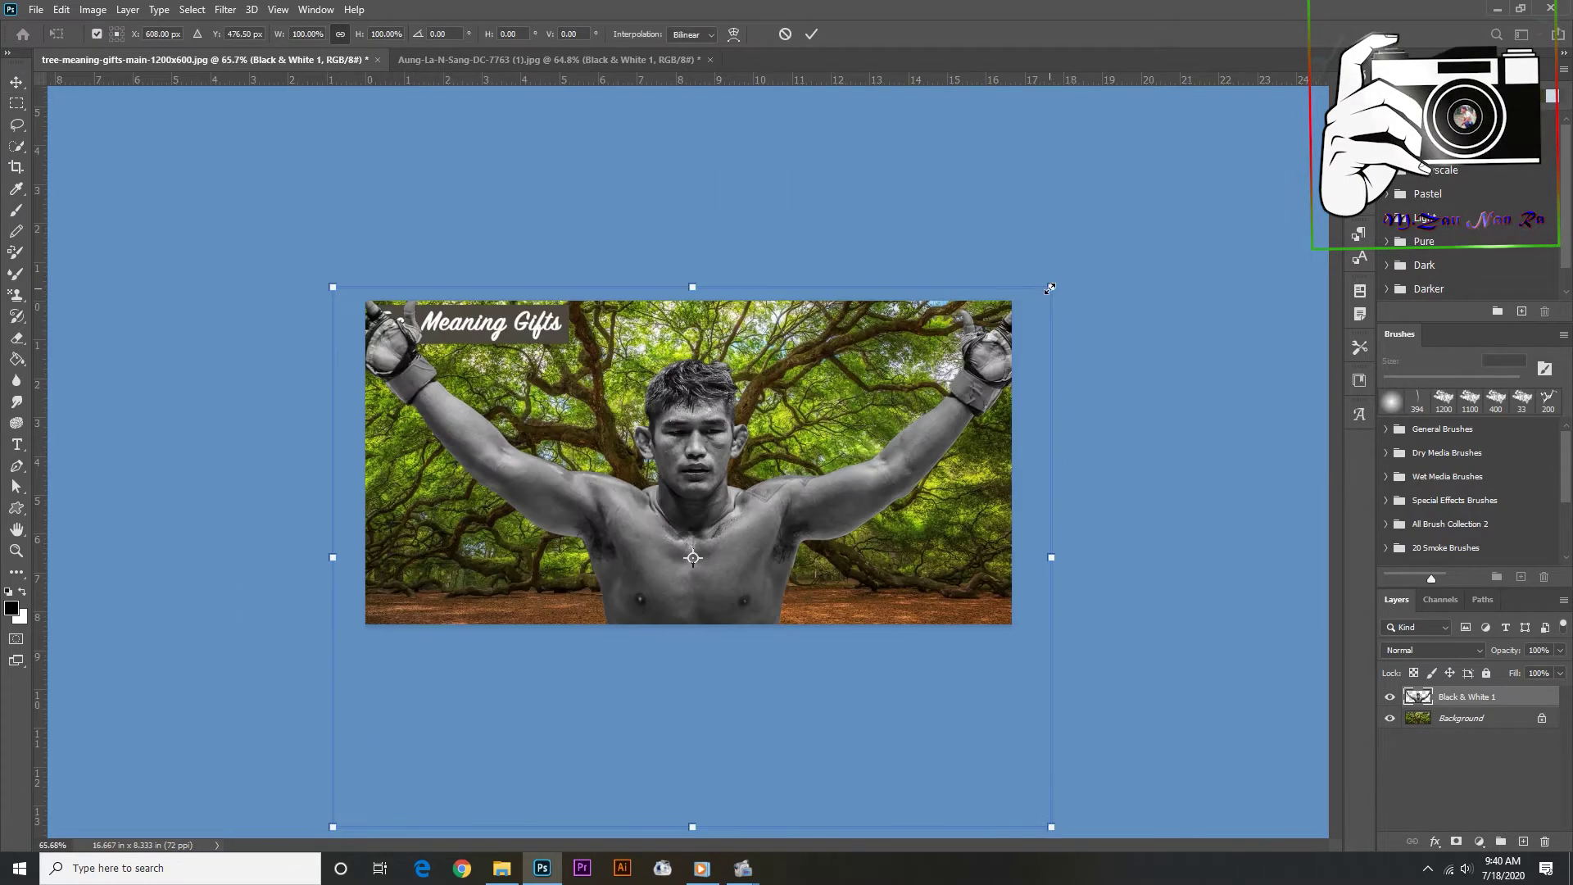
{"action": "left_click_drag", "start_coordinate": [1050, 288], "coordinate": [793, 481]}
{"action": "left_click_drag", "start_coordinate": [655, 587], "coordinate": [814, 431]}
{"action": "mouse_move", "coordinate": [492, 325]}
{"action": "left_mouse_down"}
{"action": "mouse_move", "coordinate": [545, 416]}
{"action": "mouse_move", "coordinate": [492, 385]}
{"action": "left_mouse_up"}
{"action": "key", "text": "Return"}
{"action": "scroll", "coordinate": [747, 518], "scroll_direction": "up", "scroll_amount": 1}
{"action": "scroll", "coordinate": [747, 517], "scroll_direction": "up", "scroll_amount": 3}
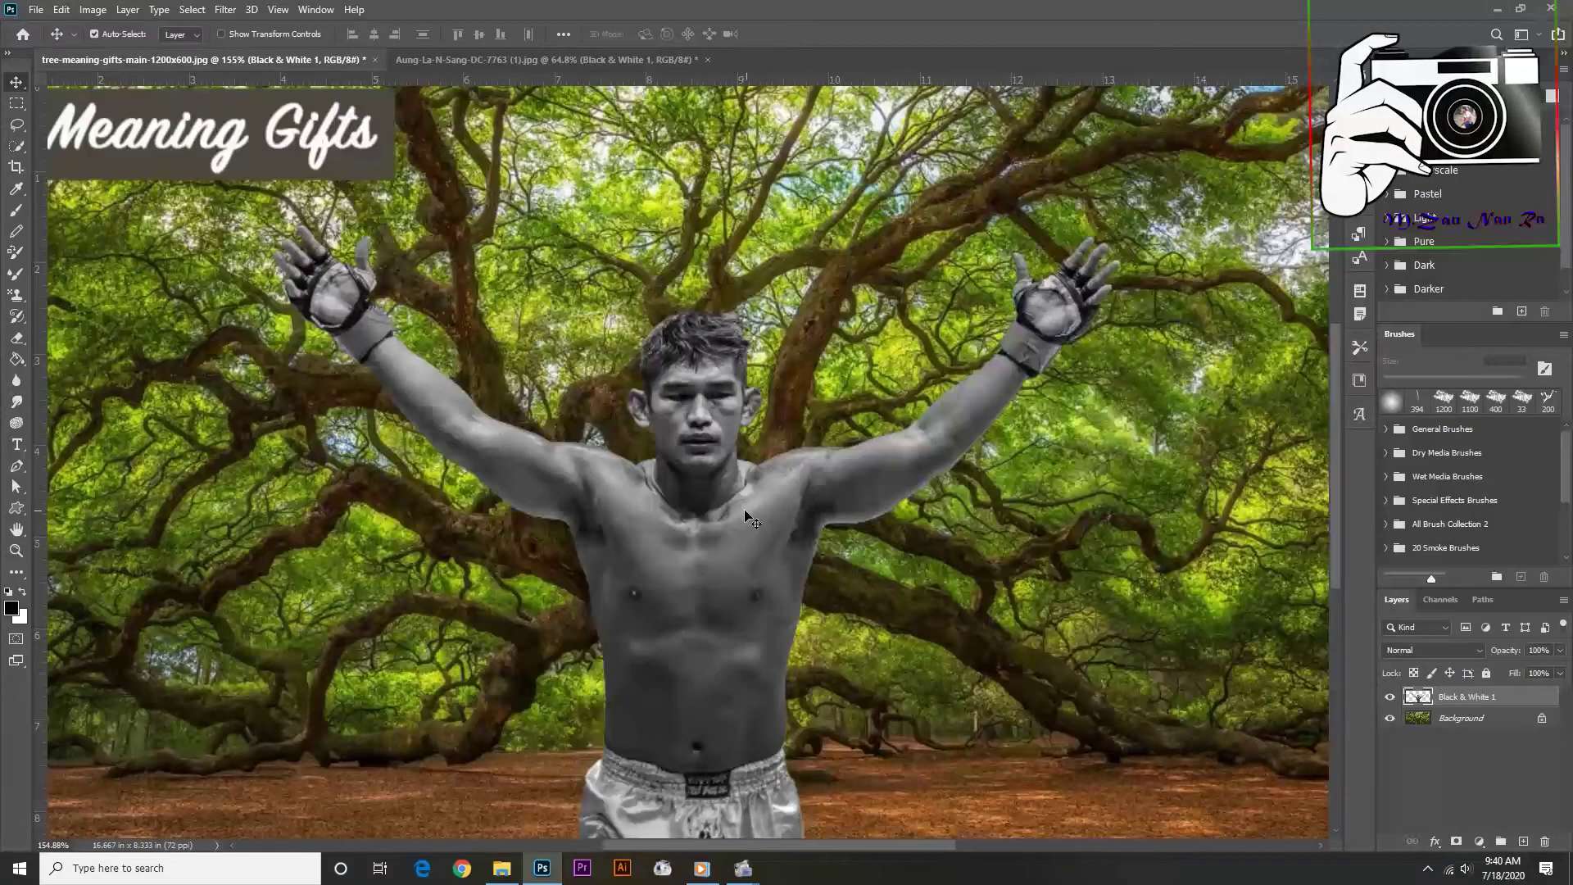
{"action": "scroll", "coordinate": [747, 517], "scroll_direction": "down", "scroll_amount": 1}
{"action": "scroll", "coordinate": [492, 369], "scroll_direction": "down", "scroll_amount": 1}
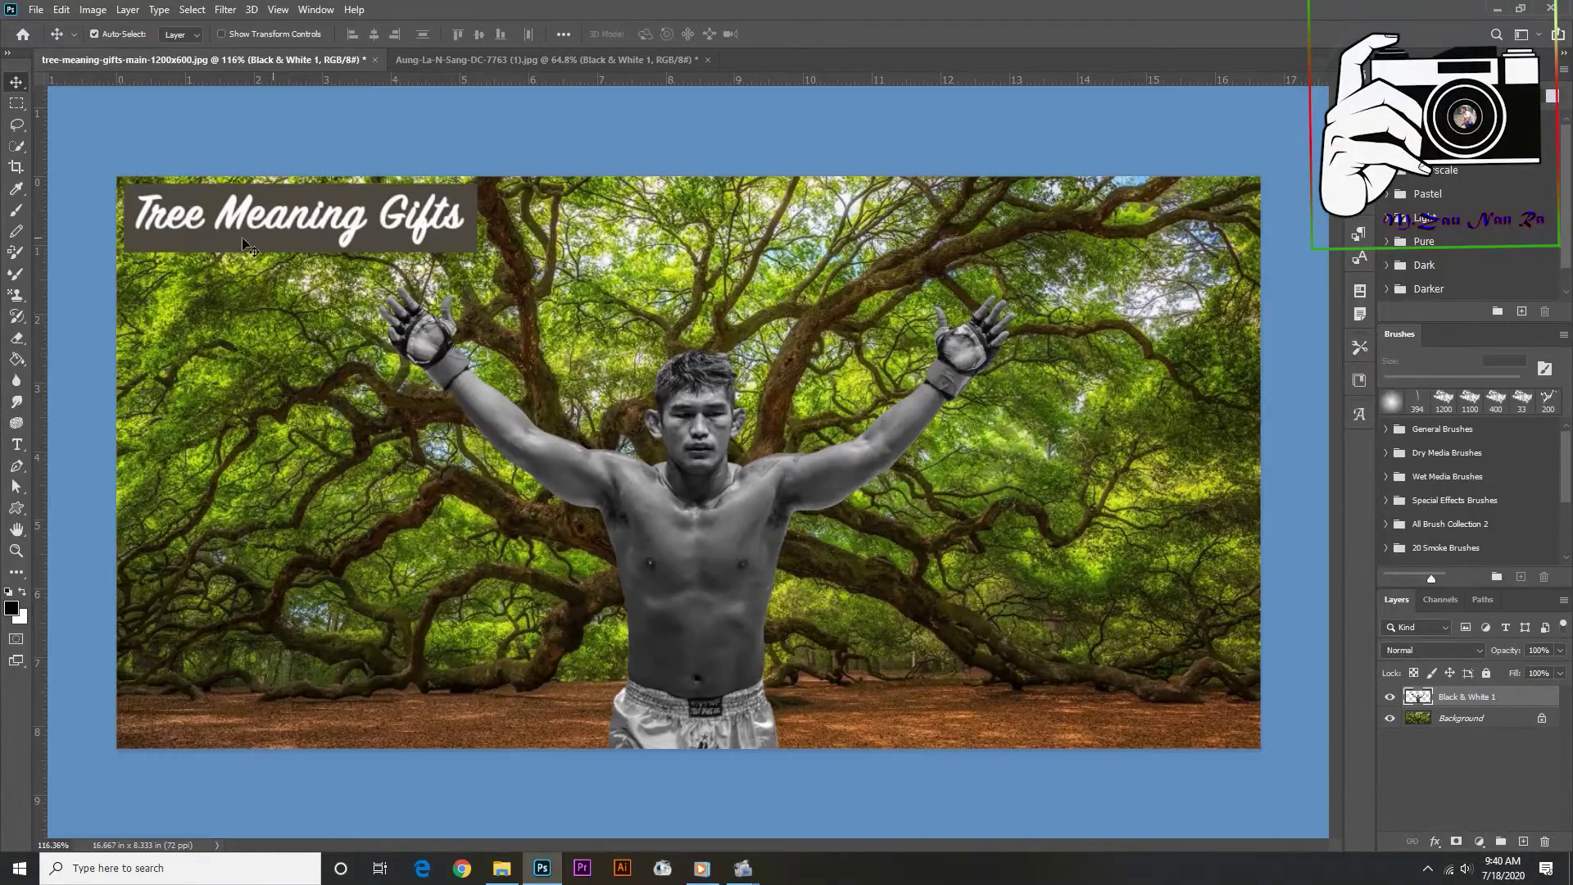
{"action": "left_click", "coordinate": [1480, 722]}
- Duplicate the background and content-aware fill away the 'Tree Meaning Gifts' title box
{"action": "key", "text": "ctrl+j"}
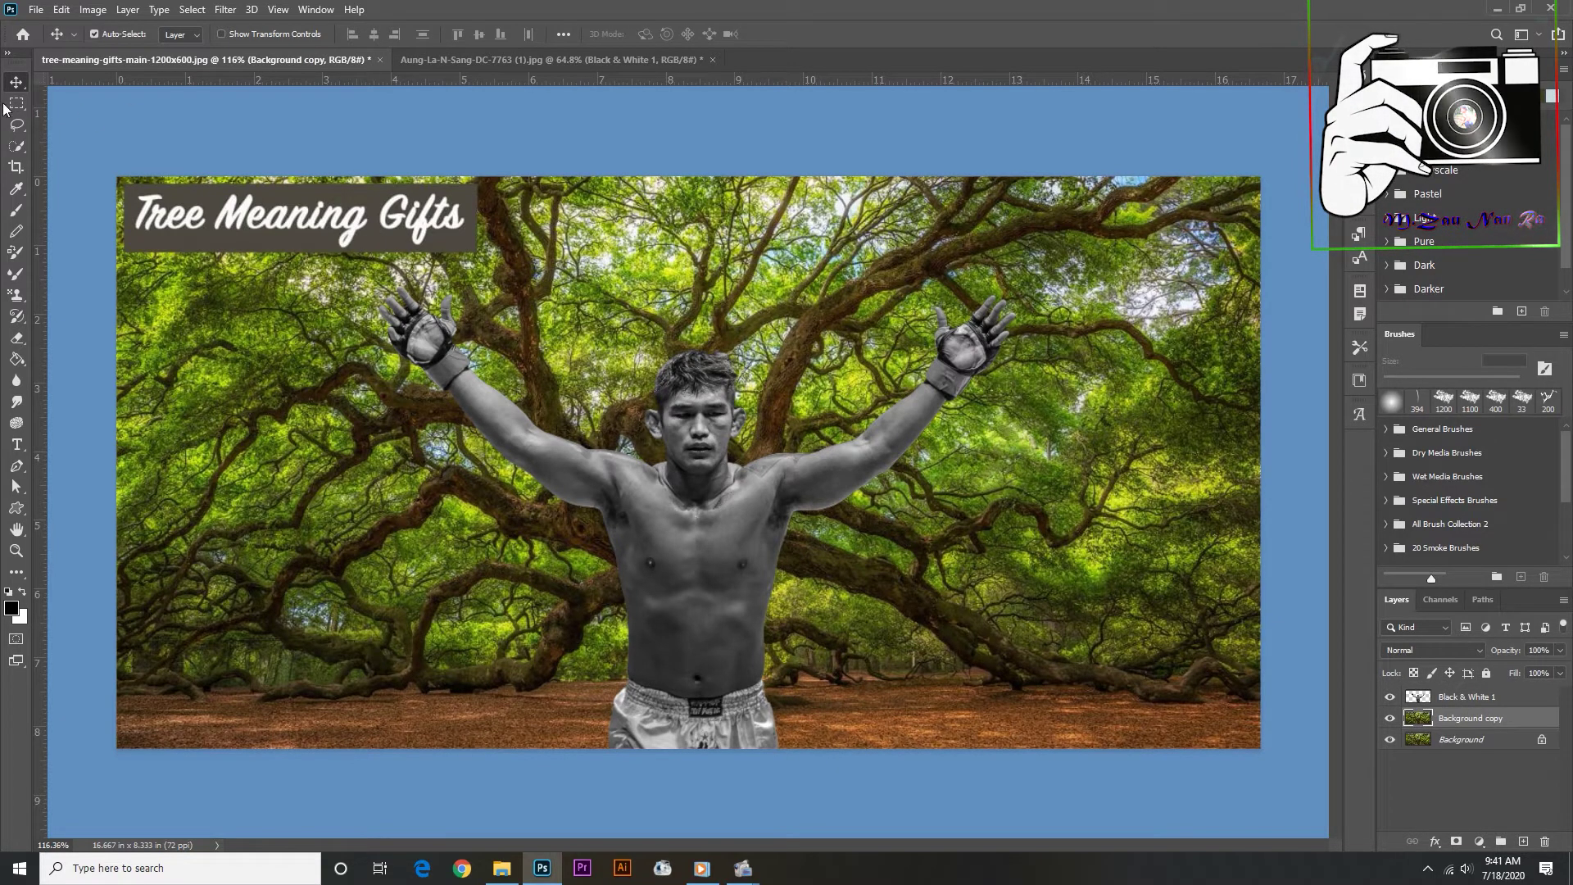
{"action": "key", "text": "m"}
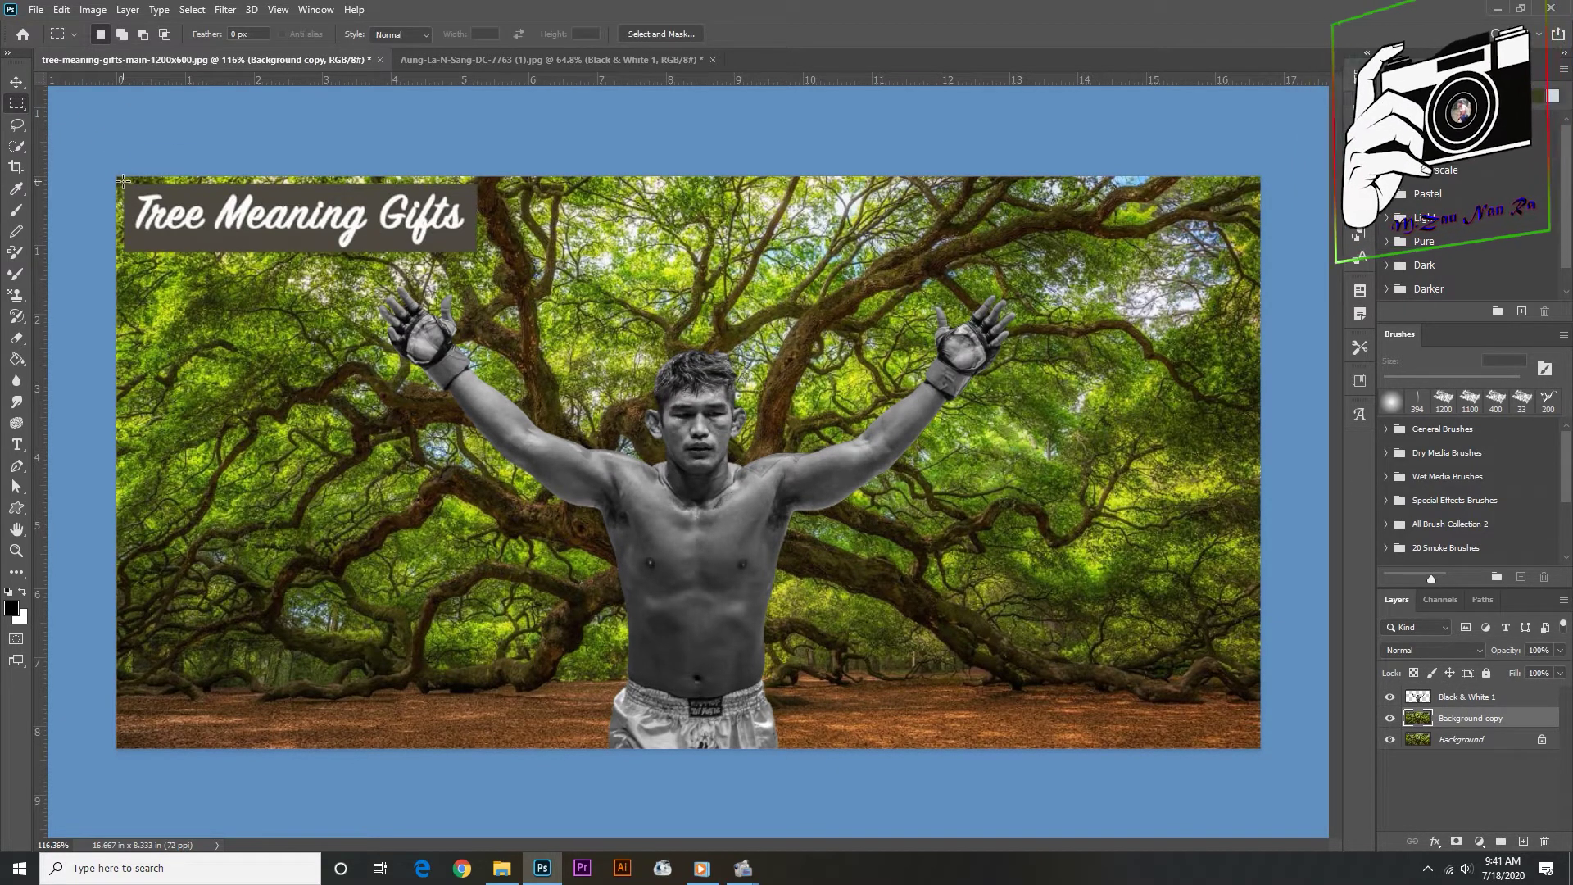
{"action": "left_click_drag", "start_coordinate": [124, 182], "coordinate": [482, 254]}
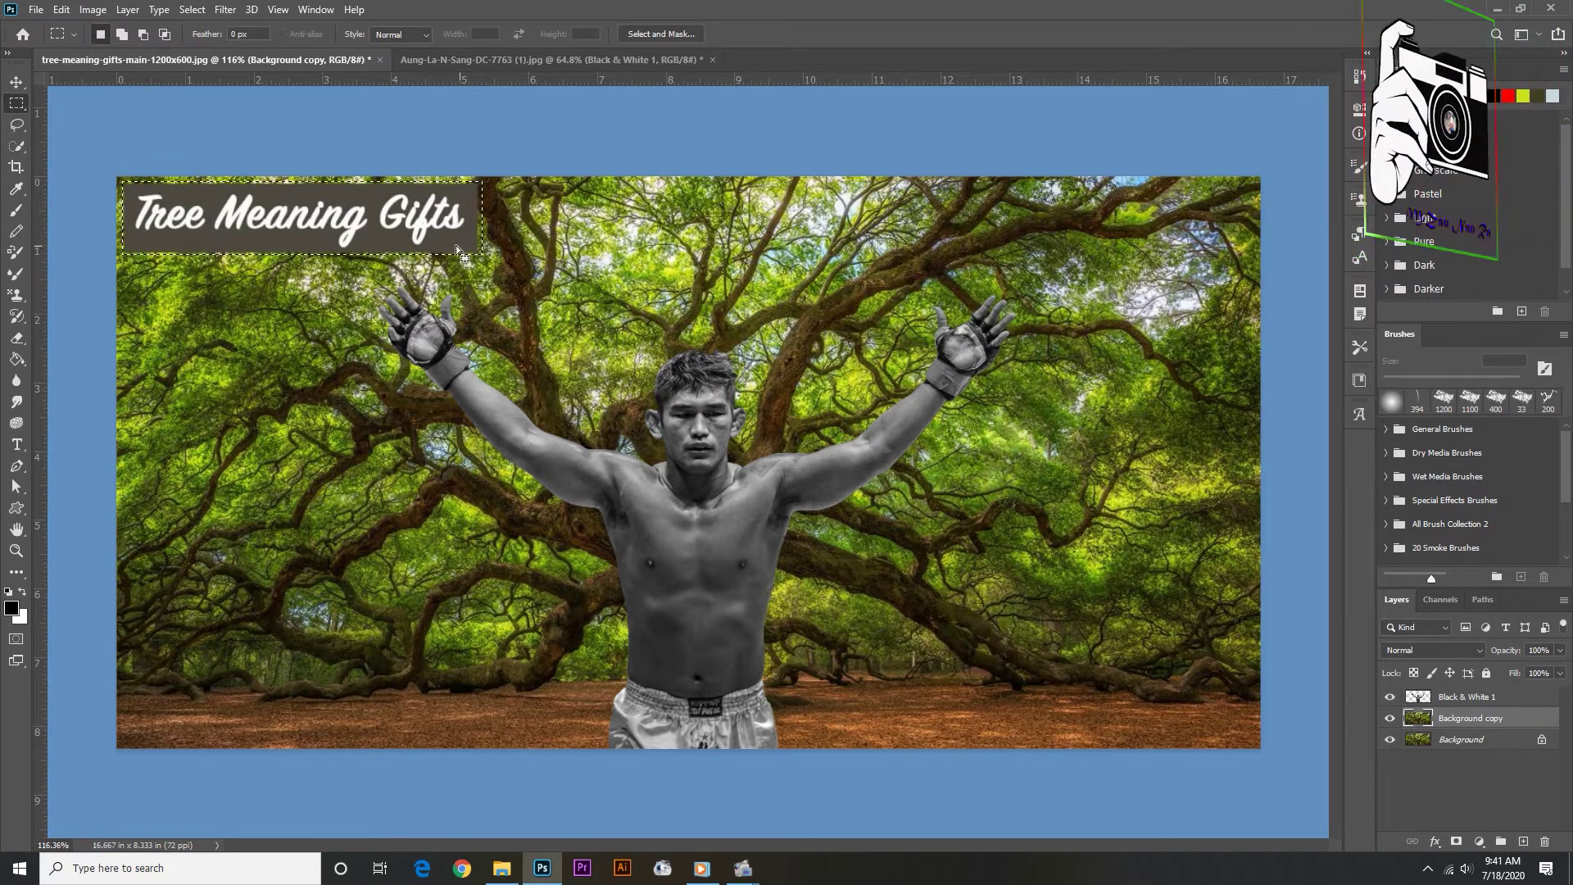
{"action": "right_click", "coordinate": [383, 219]}
{"action": "left_click", "coordinate": [434, 427]}
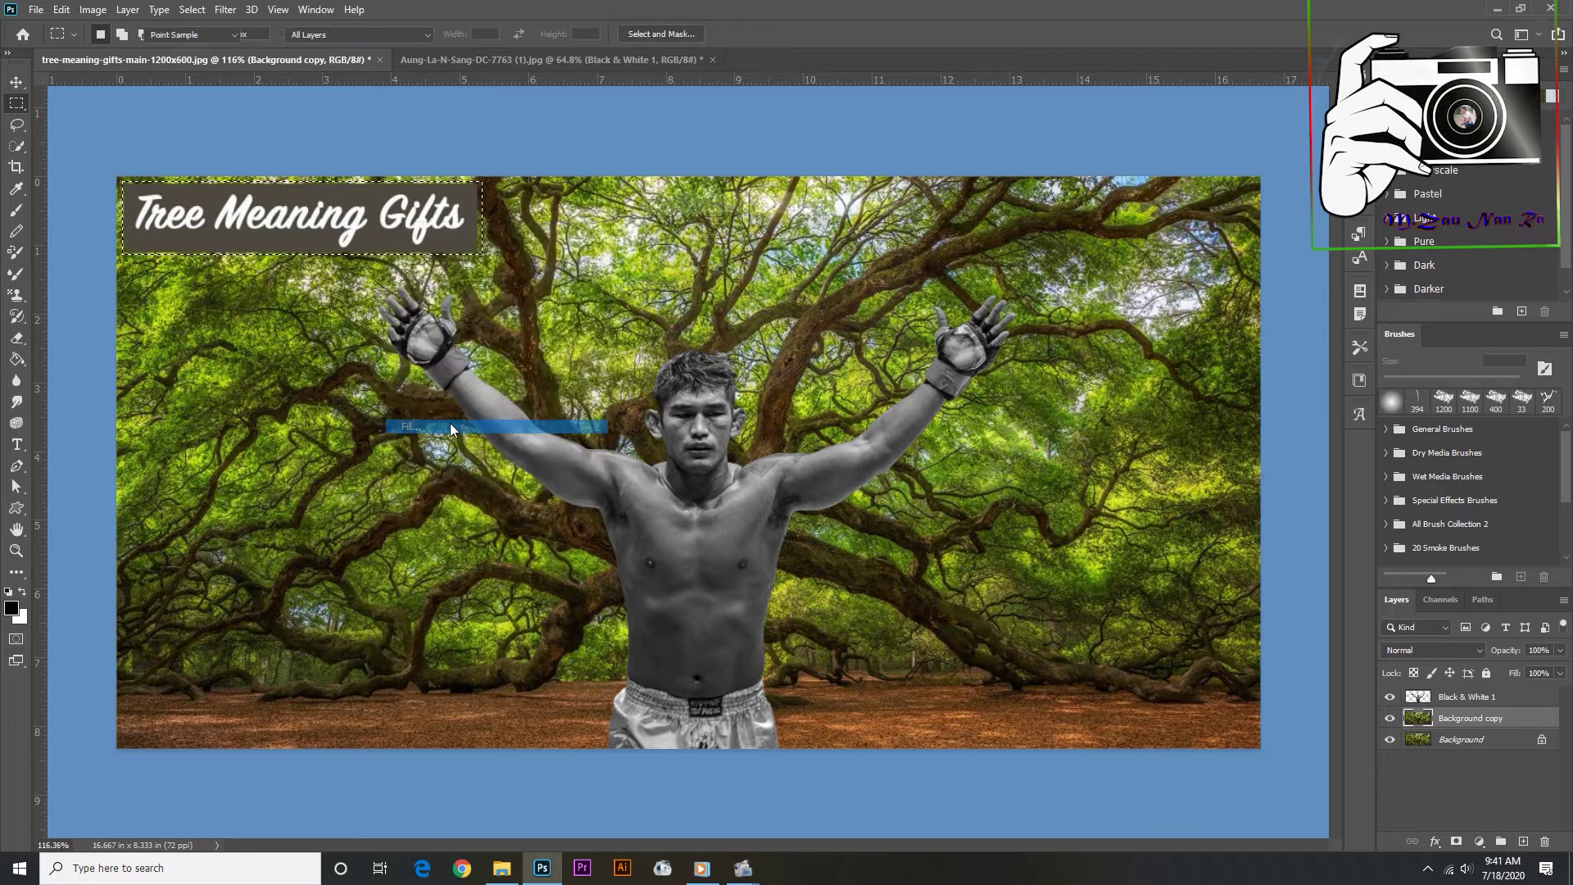
{"action": "left_click", "coordinate": [885, 231]}
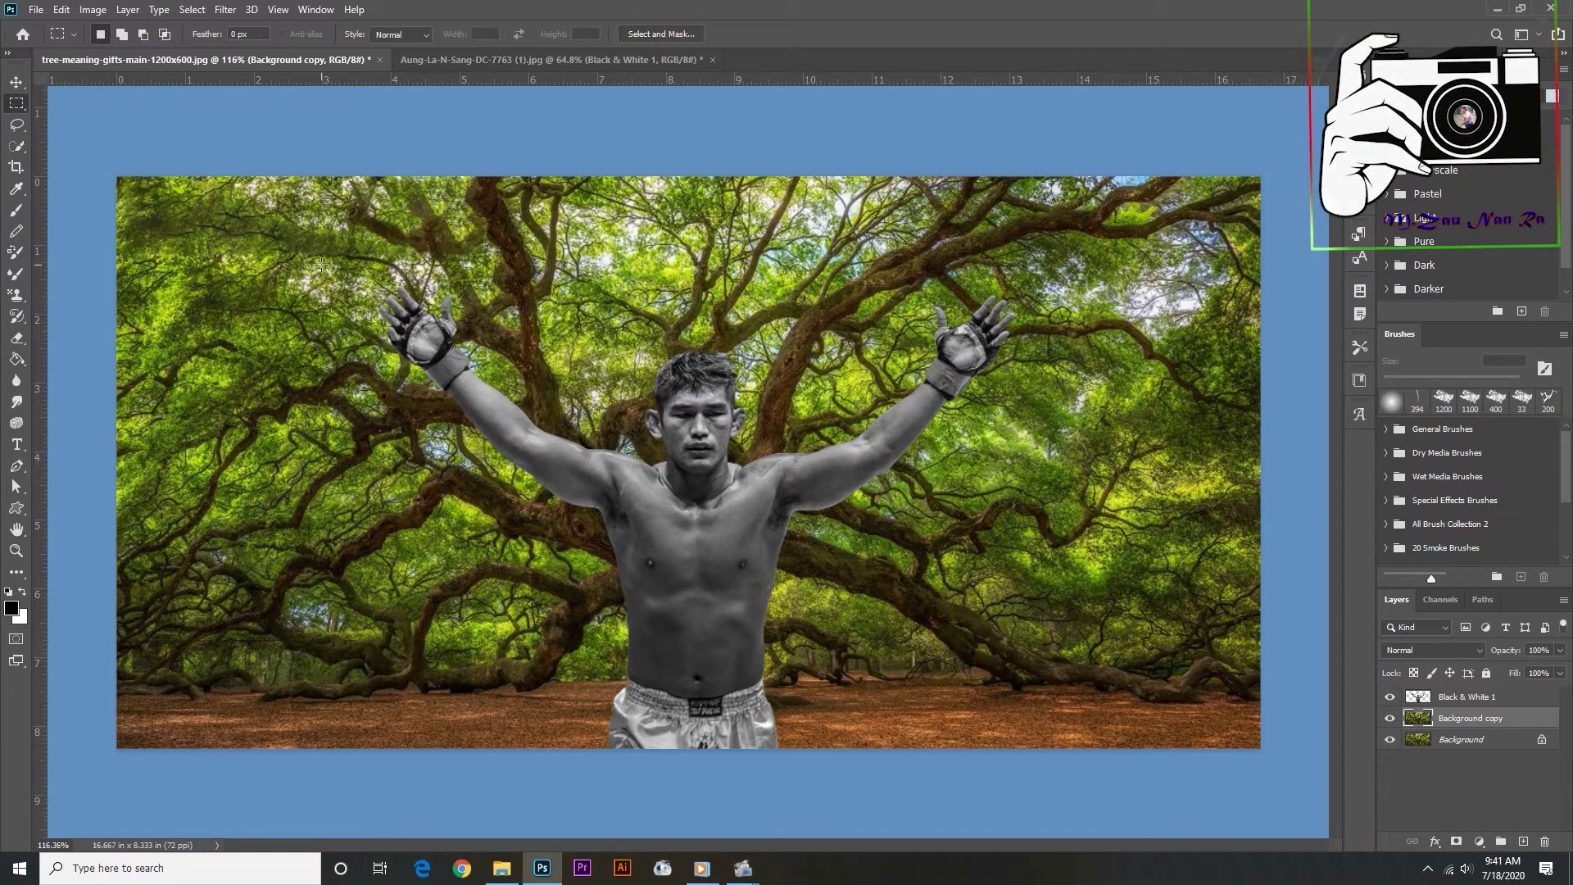
{"action": "scroll", "coordinate": [321, 264], "scroll_direction": "up", "scroll_amount": 1}
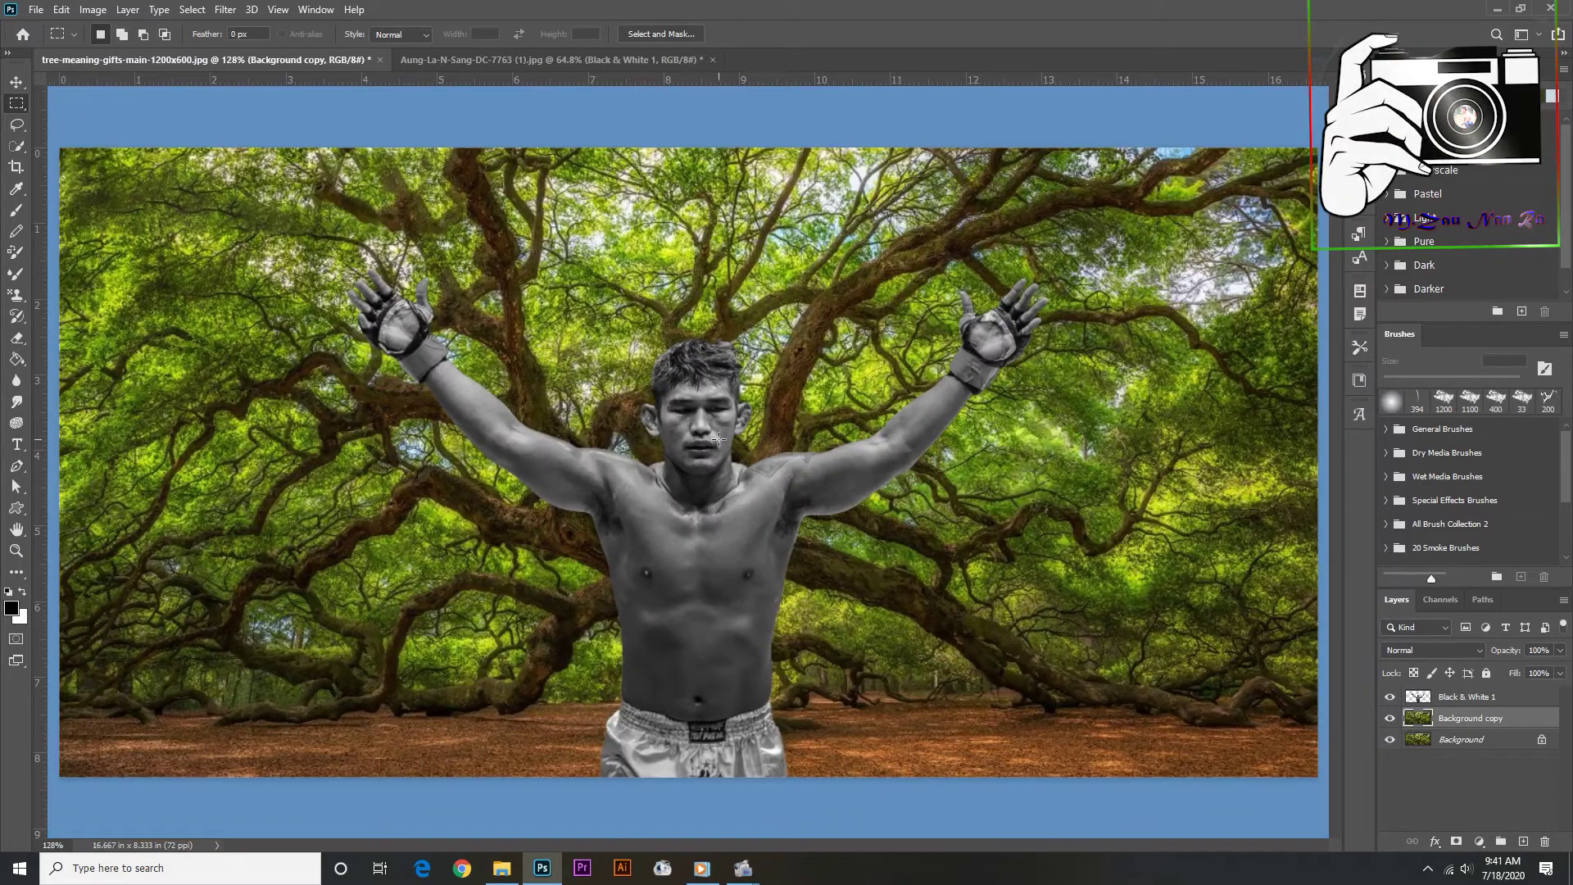
- Enlarge the Black & White 1 fighter layer to about 103% and nudge it left
{"action": "left_click", "coordinate": [15, 84]}
{"action": "key", "text": "alt+bracketright"}
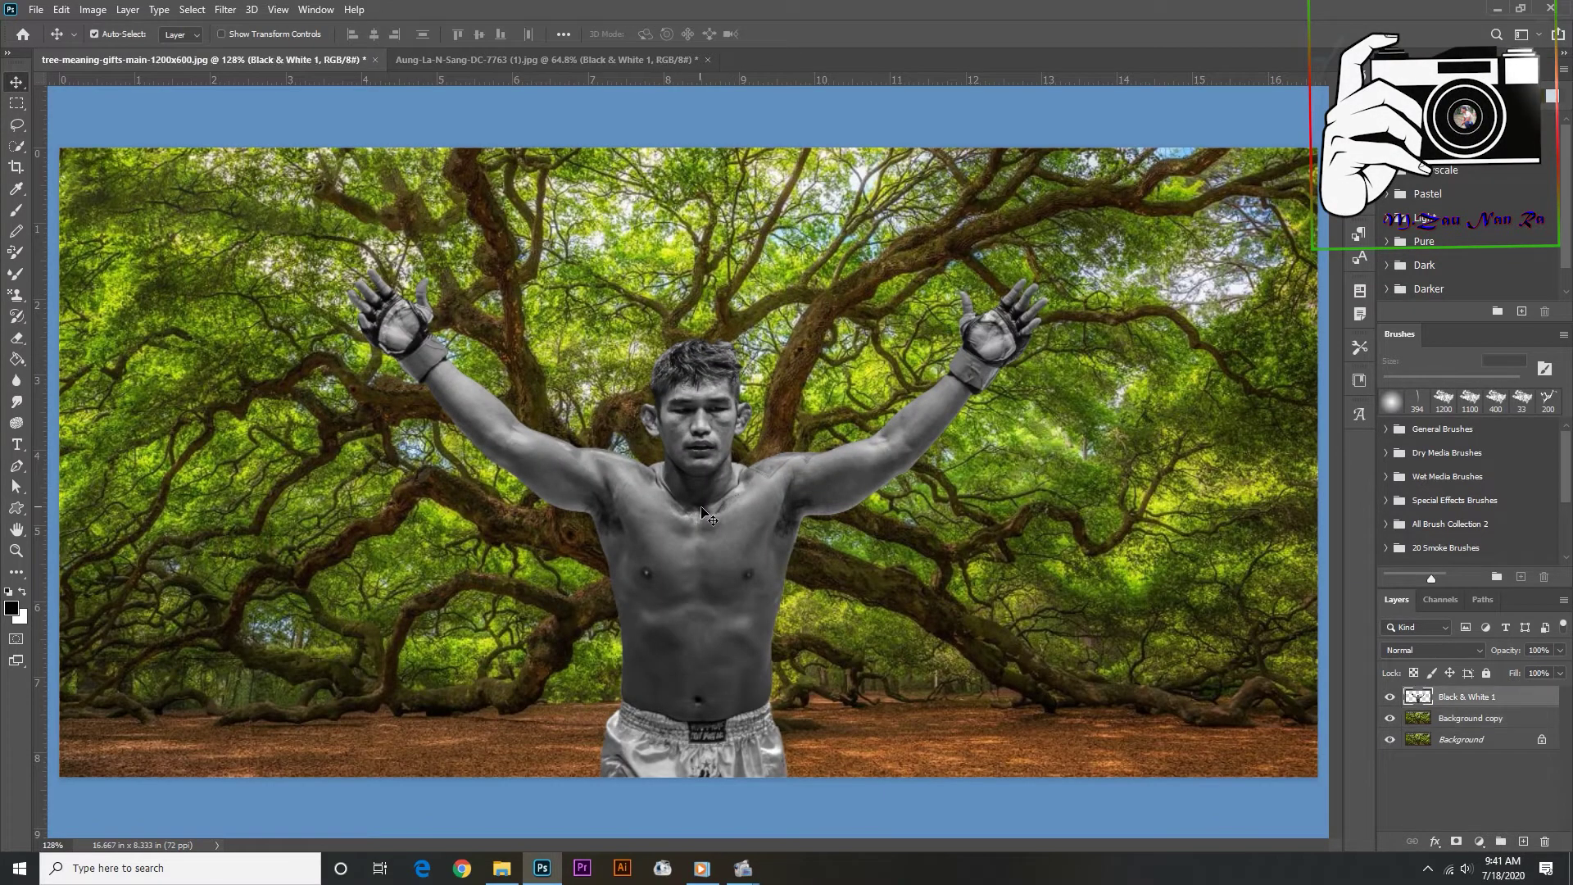
{"action": "scroll", "coordinate": [745, 522], "scroll_direction": "up", "scroll_amount": 1}
{"action": "scroll", "coordinate": [721, 521], "scroll_direction": "down", "scroll_amount": 1}
{"action": "scroll", "coordinate": [697, 519], "scroll_direction": "down", "scroll_amount": 1}
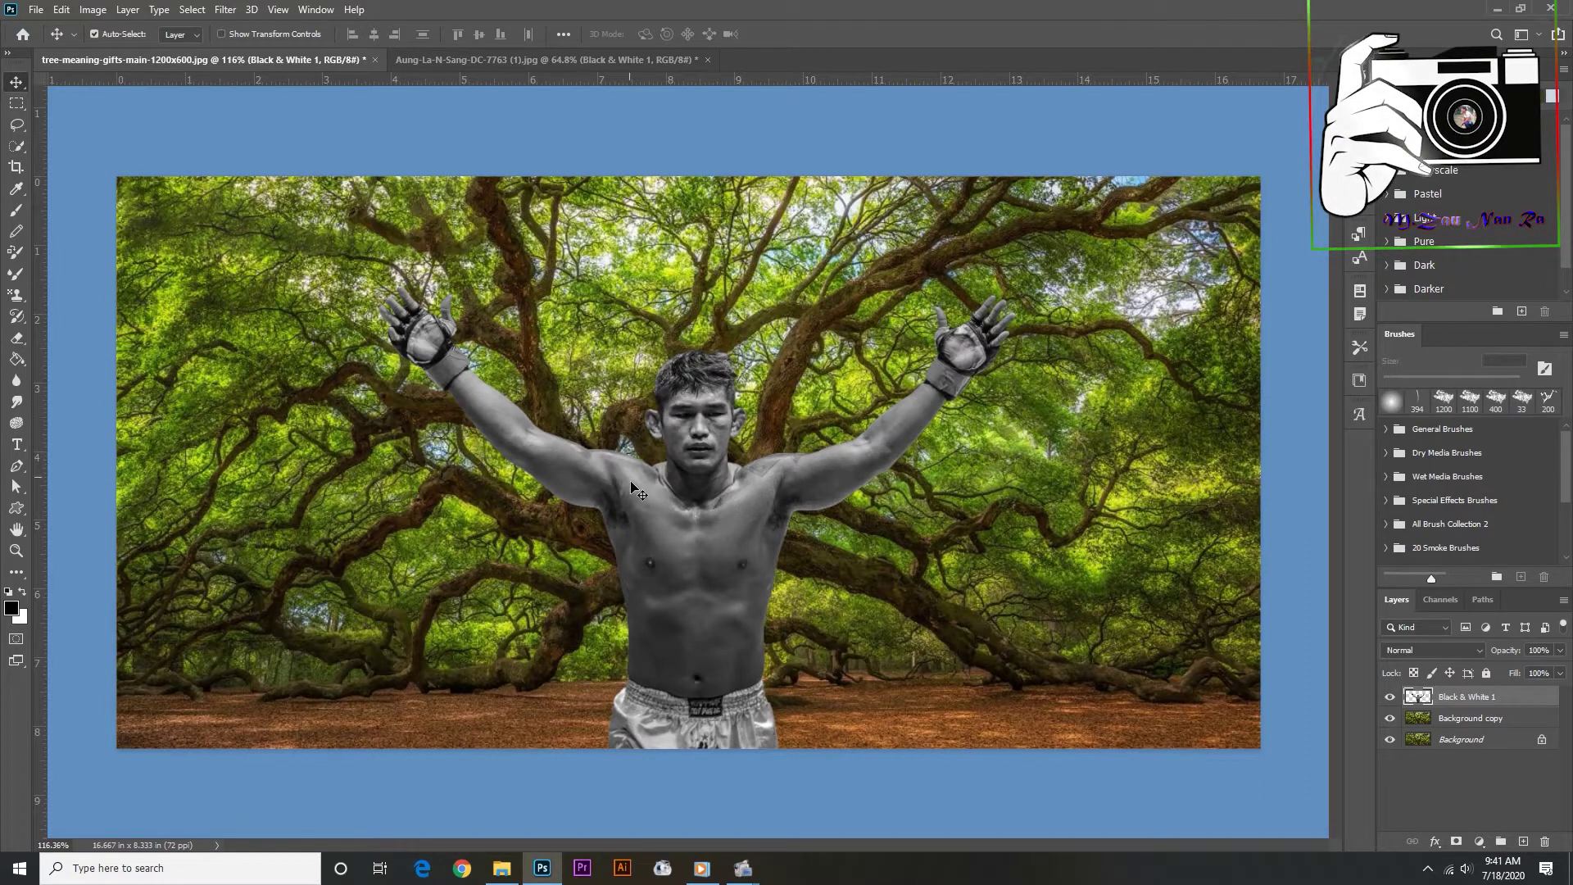
{"action": "key", "text": "ctrl+t"}
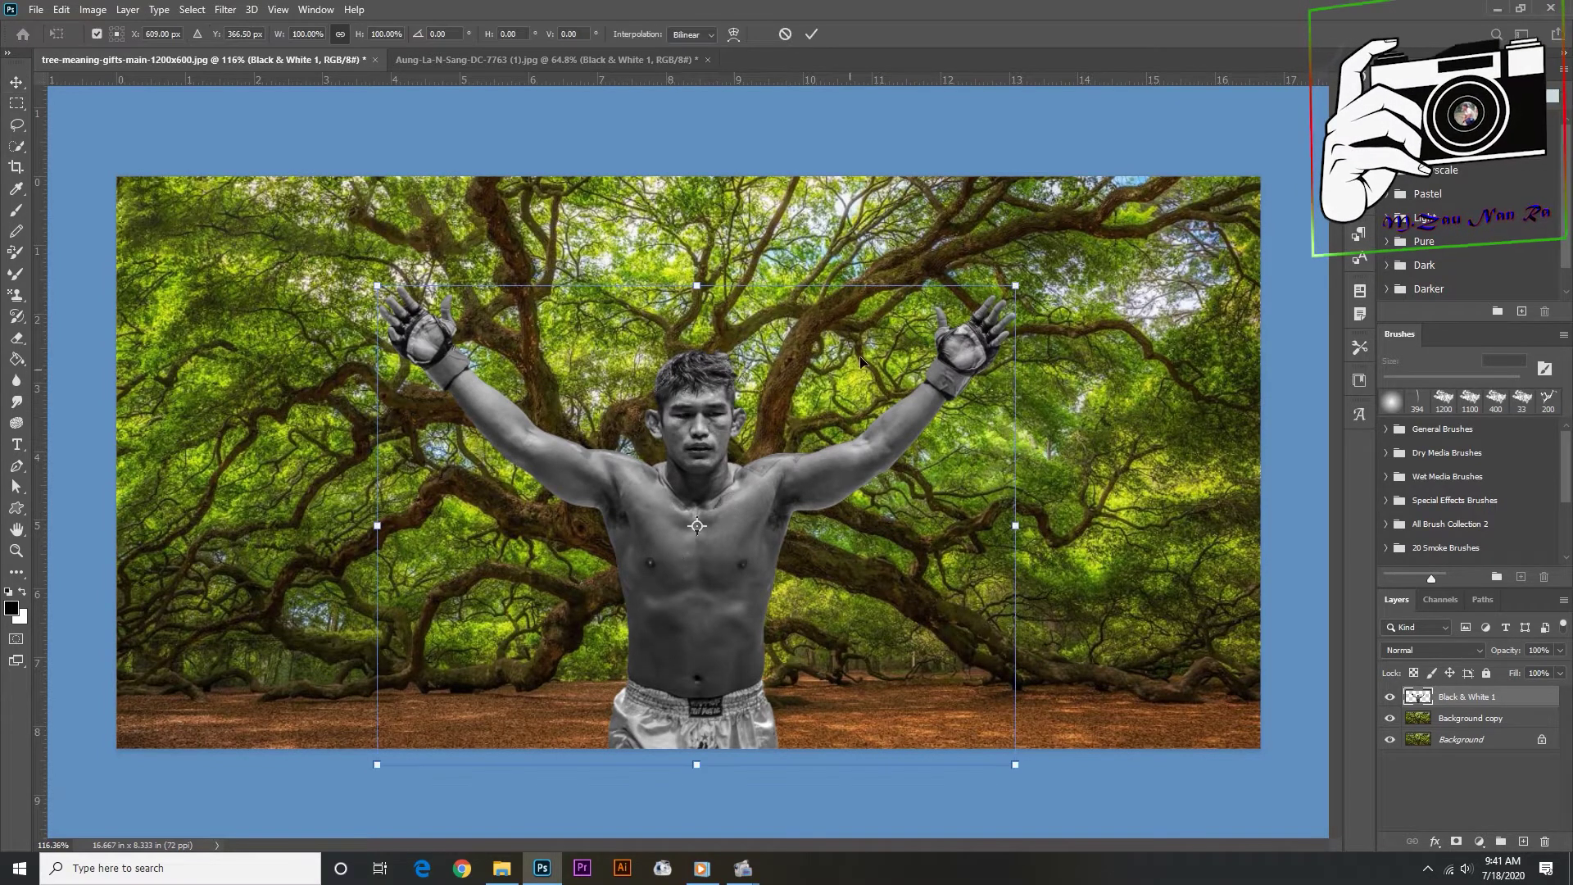
{"action": "left_click_drag", "start_coordinate": [1015, 286], "coordinate": [1034, 271]}
{"action": "left_click_drag", "start_coordinate": [875, 432], "coordinate": [873, 432]}
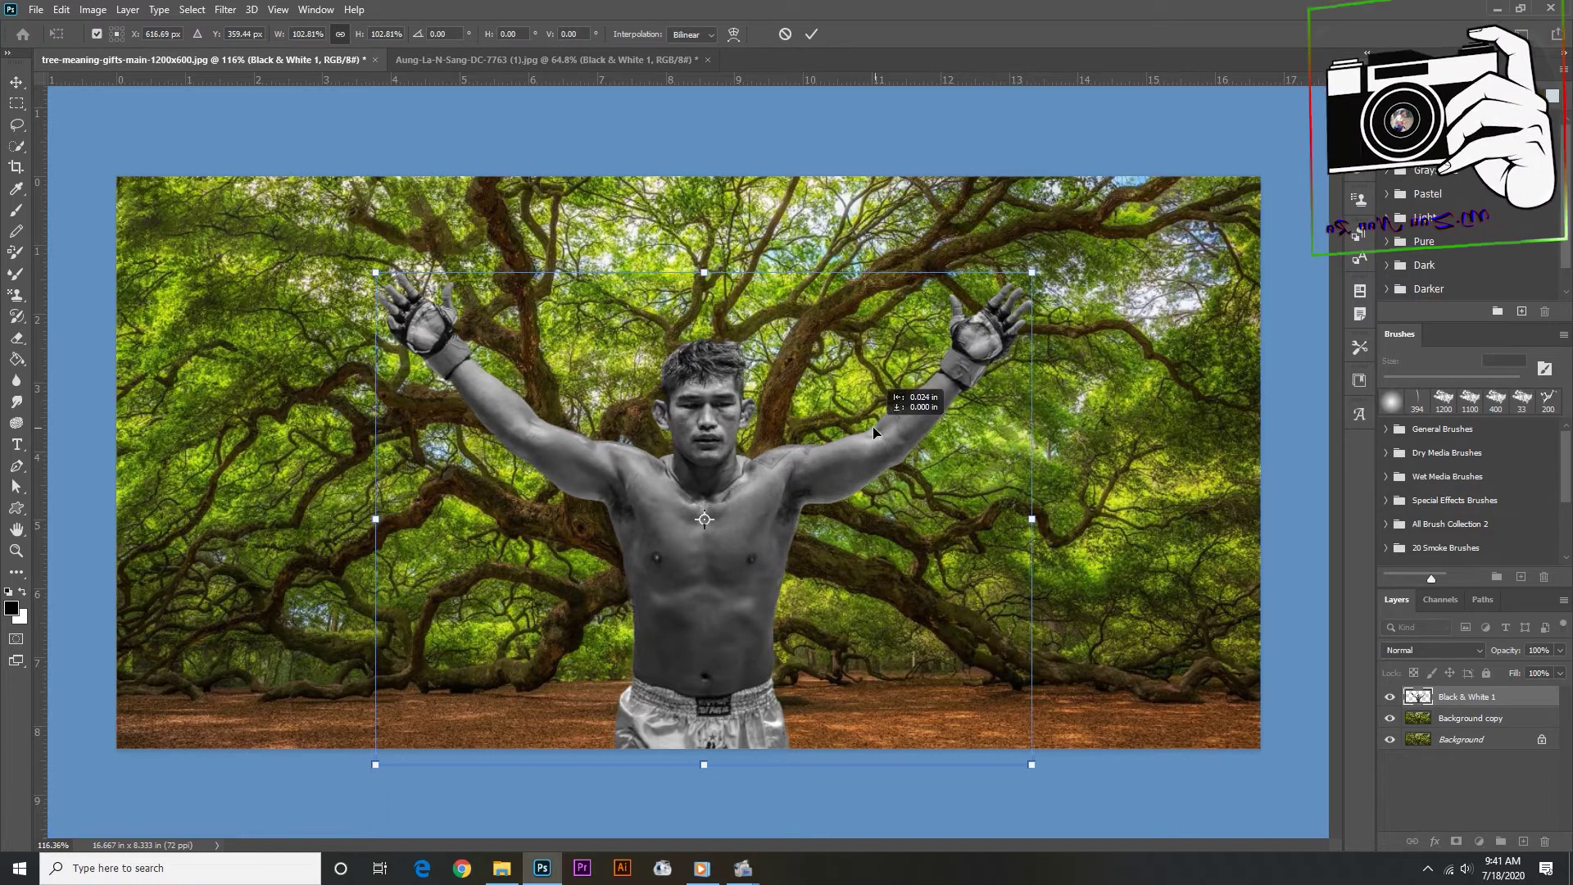
{"action": "key", "text": "Return"}
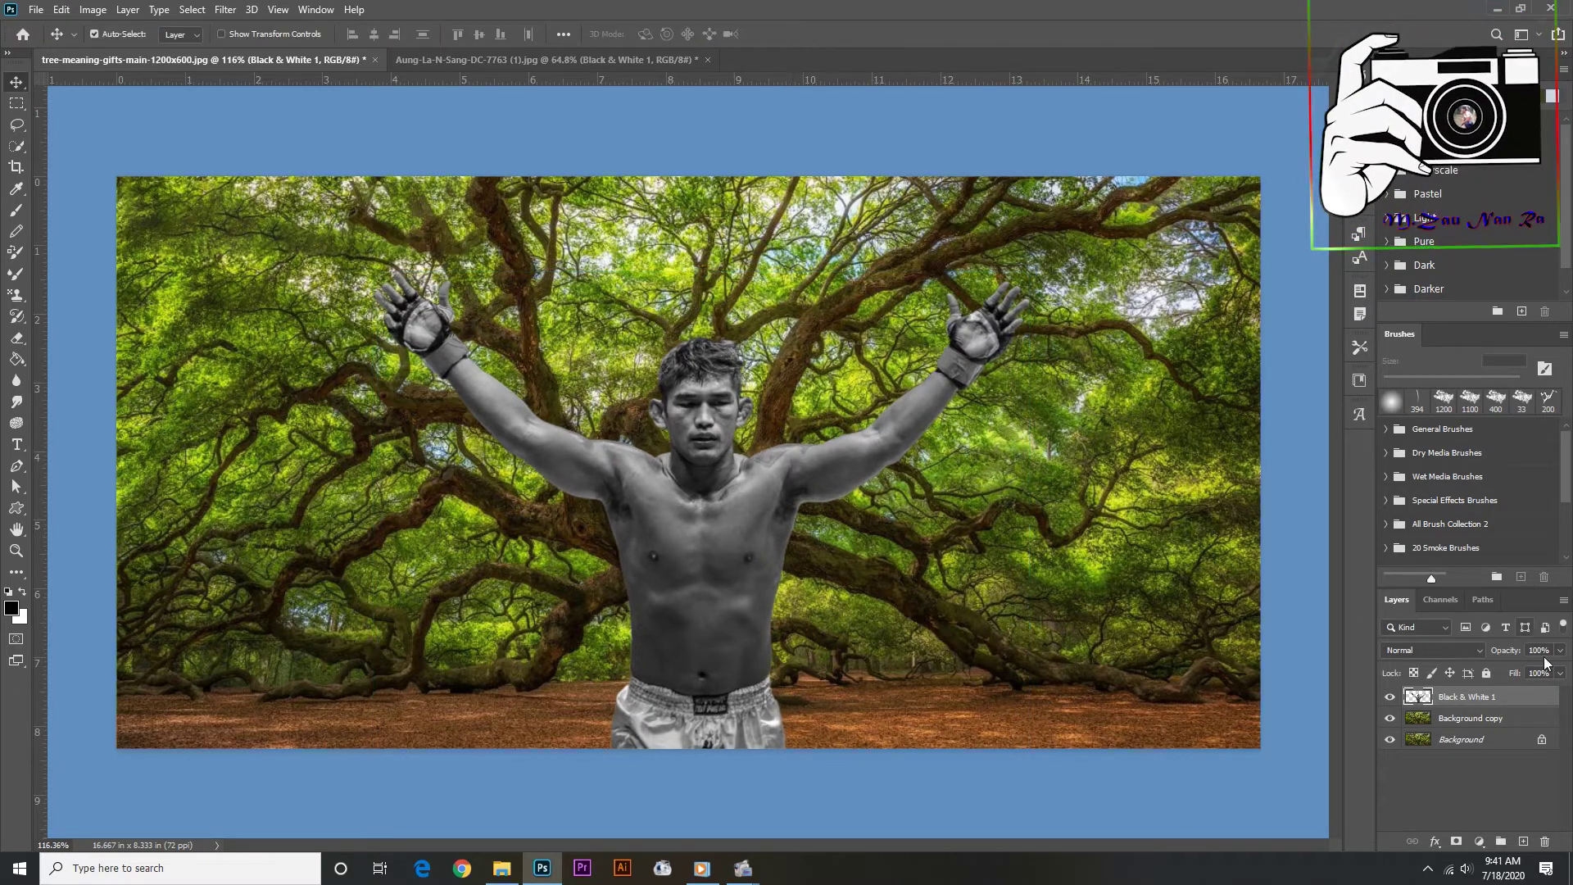
- Duplicate the fighter layer into a new document named 'AL'
{"action": "right_click", "coordinate": [1544, 702]}
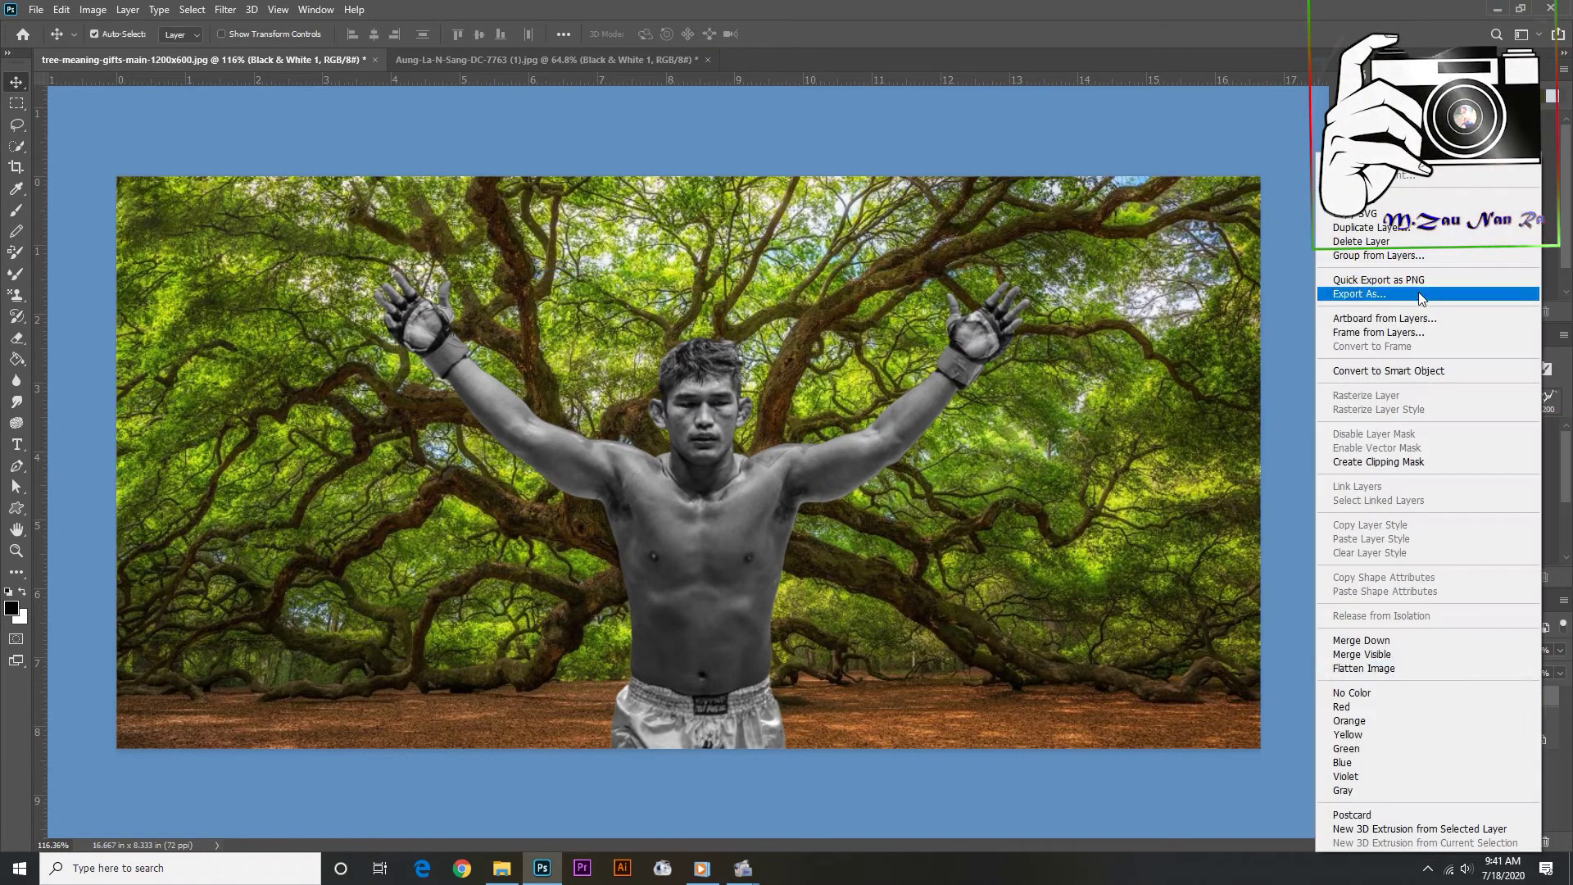
{"action": "left_click", "coordinate": [1390, 230]}
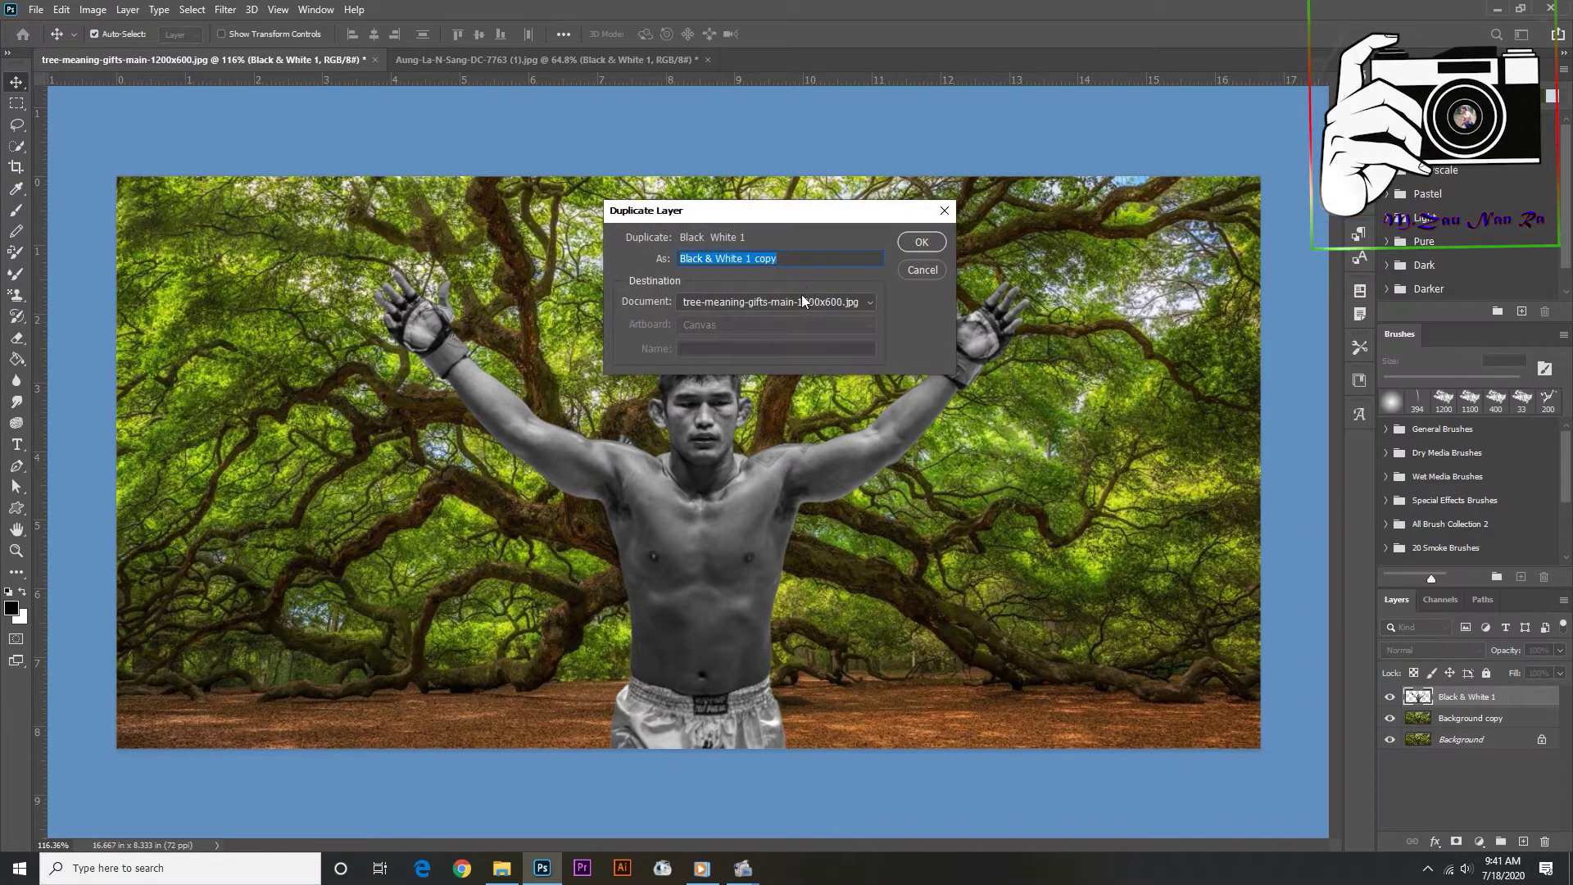
{"action": "left_click", "coordinate": [823, 302]}
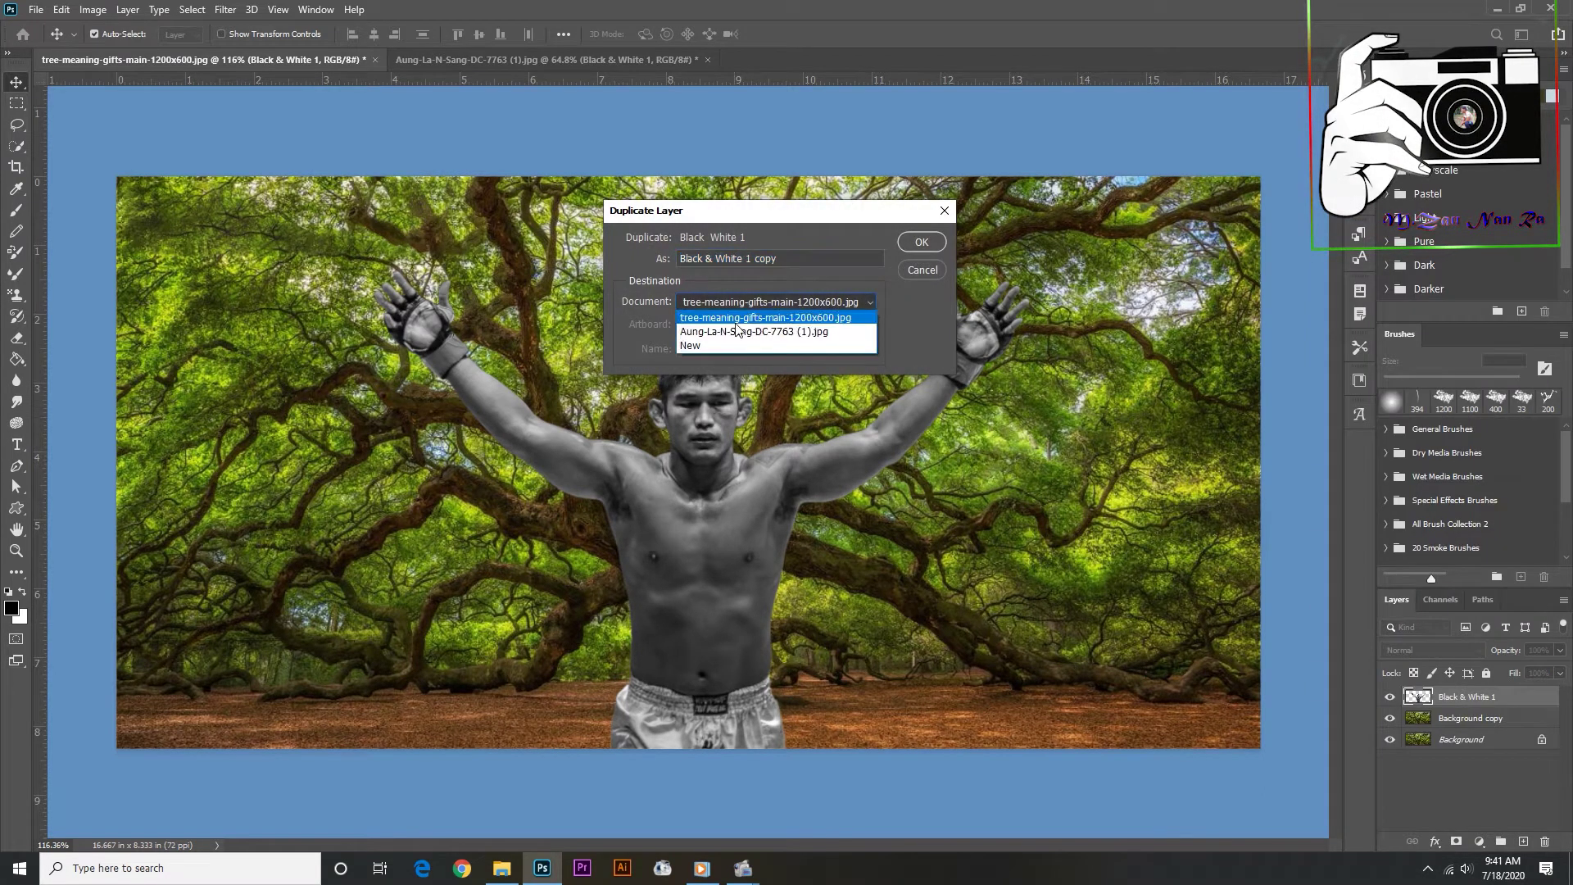
{"action": "left_click", "coordinate": [701, 346]}
{"action": "type", "text": "AL"}
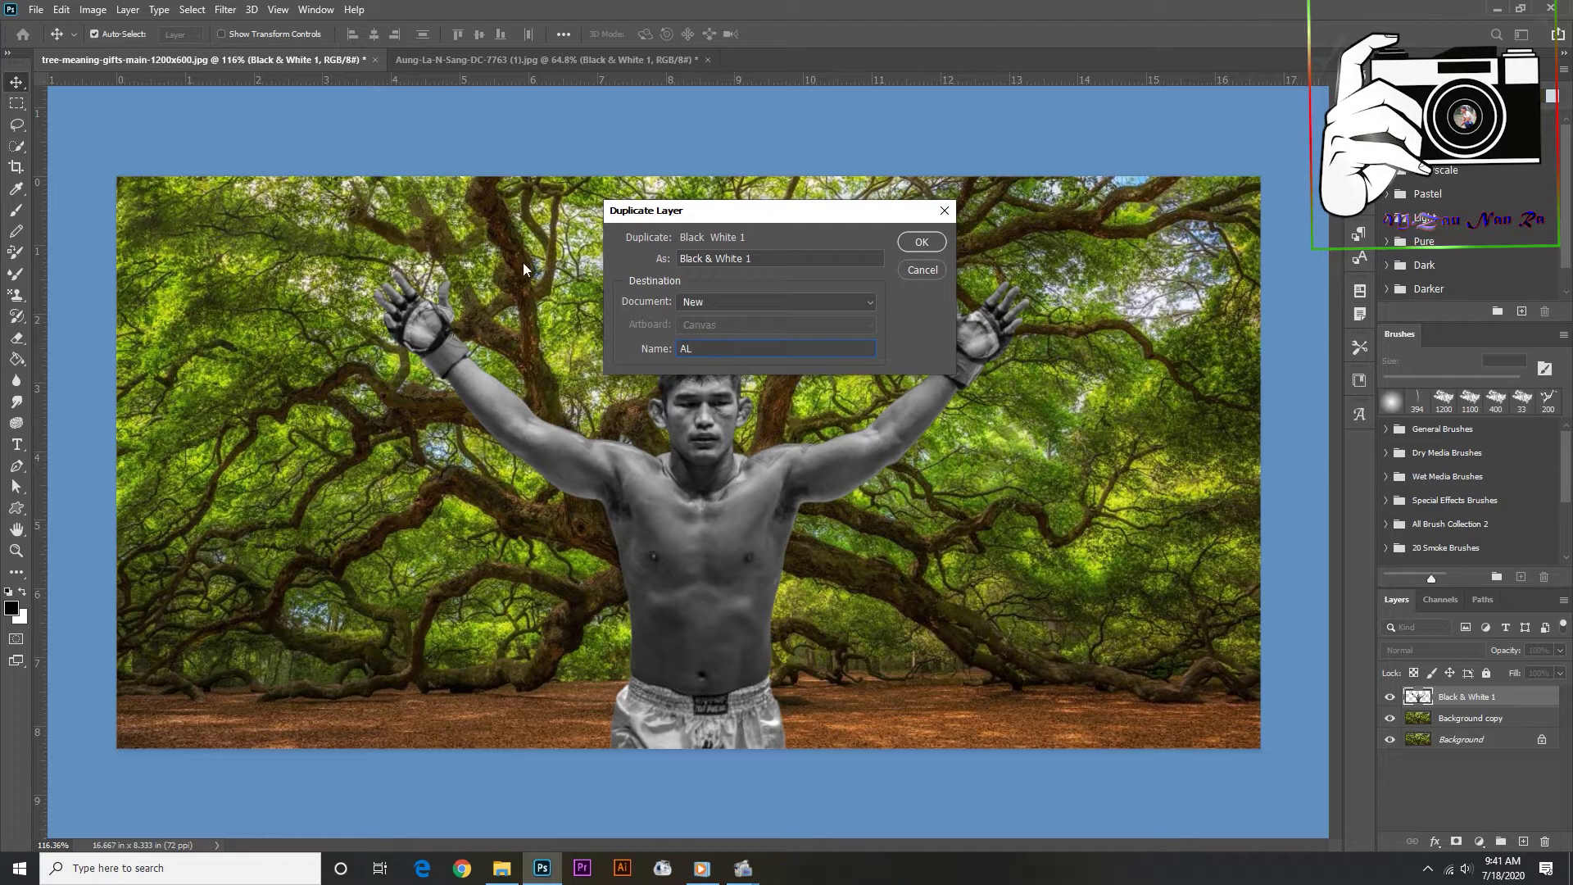
{"action": "left_click", "coordinate": [921, 242]}
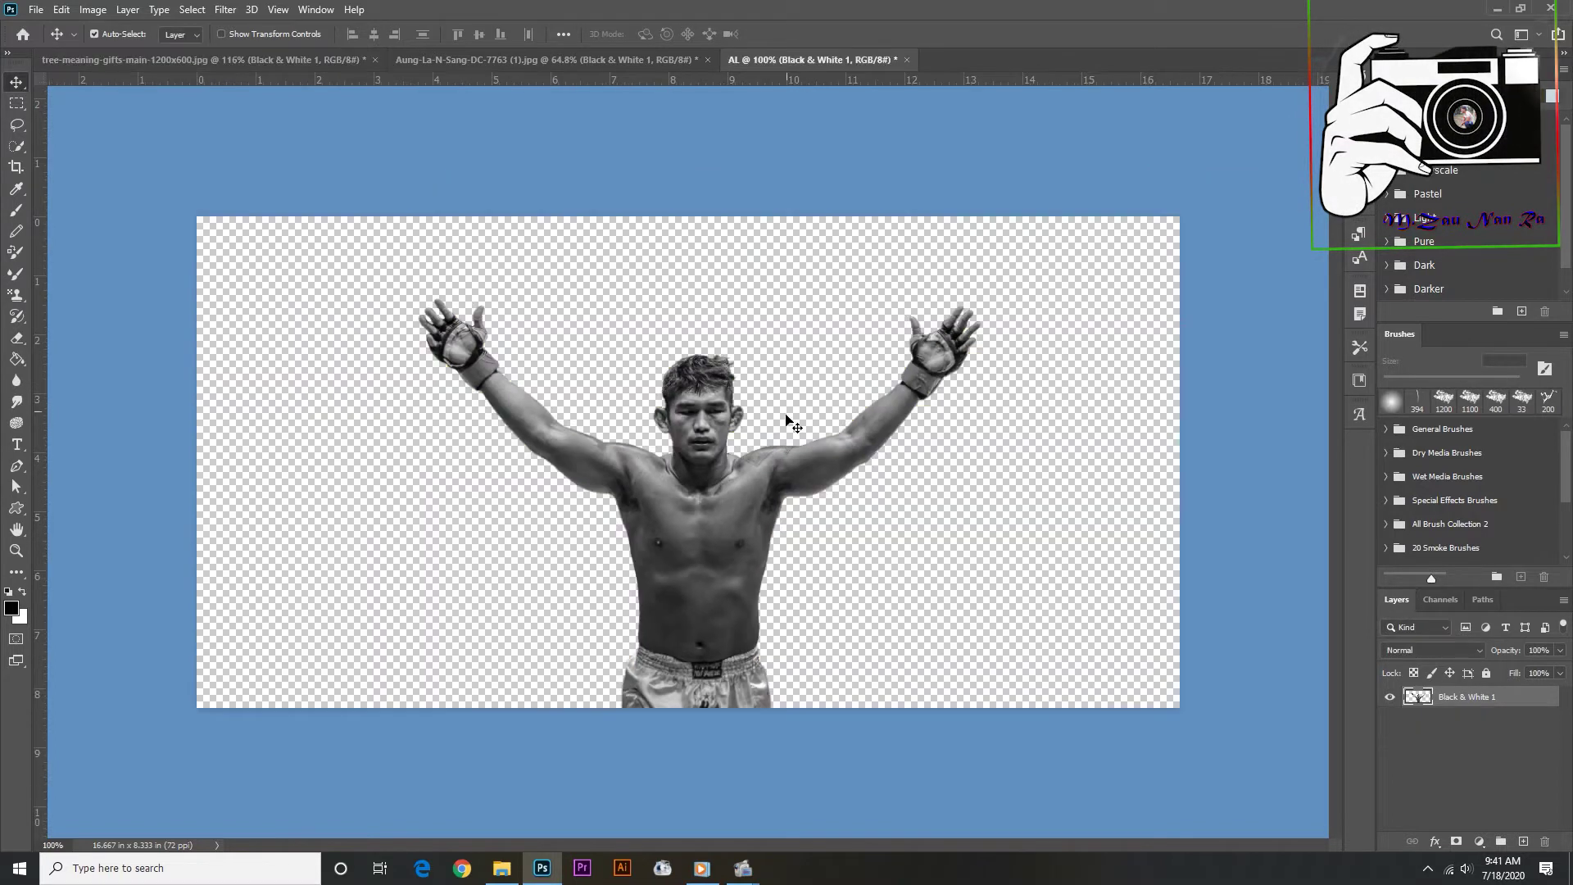
- Apply a Gaussian Blur with 0.7-pixel radius to the fighter
{"action": "key", "text": "ctrl+0"}
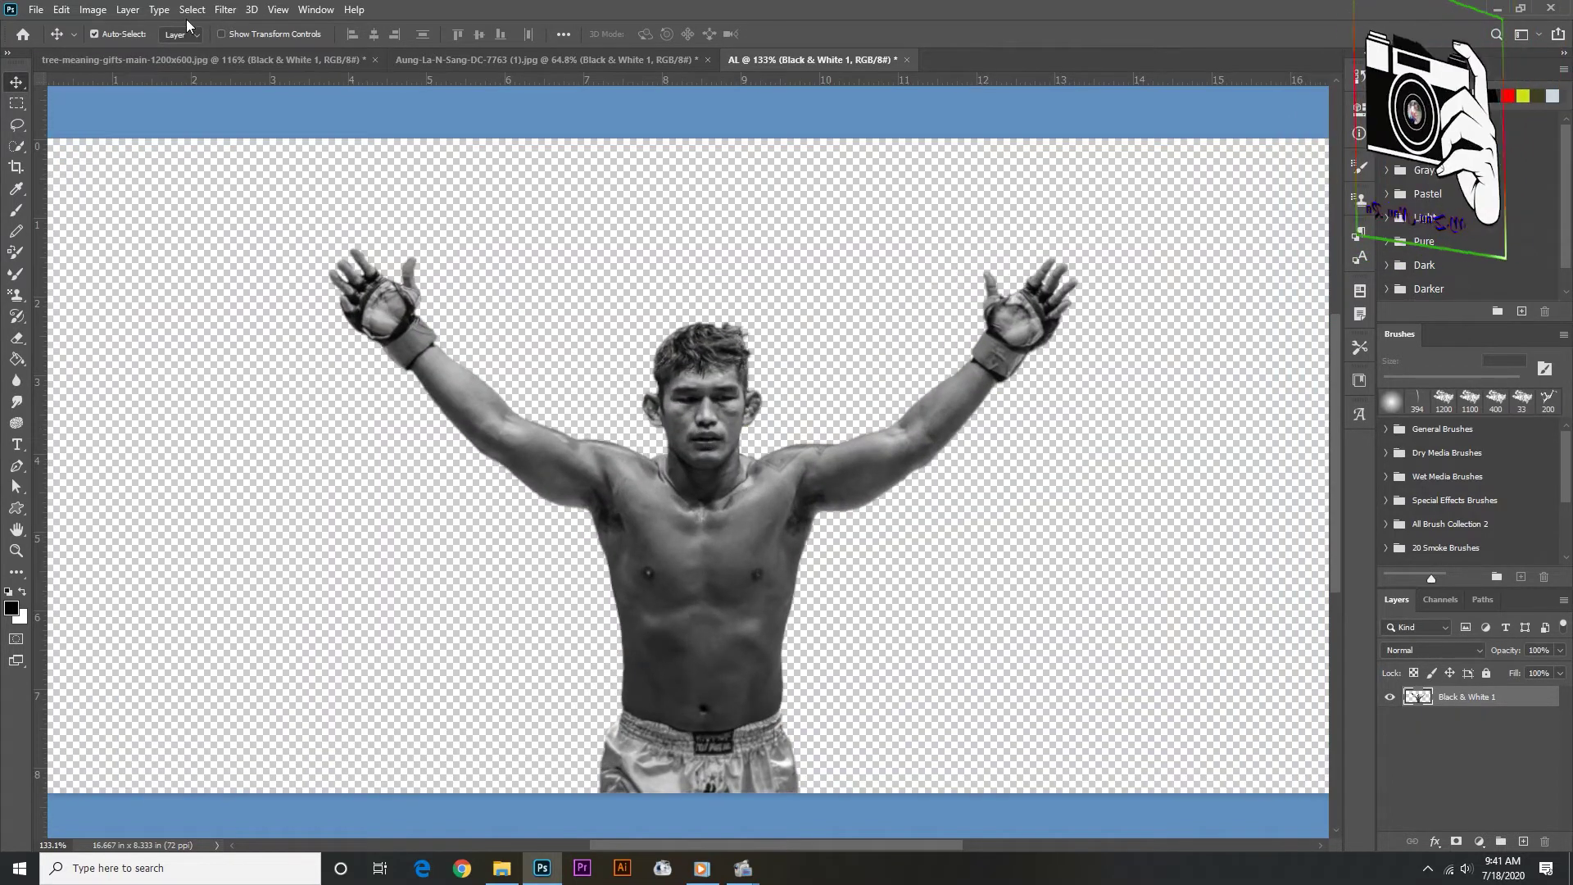
{"action": "left_click", "coordinate": [224, 10]}
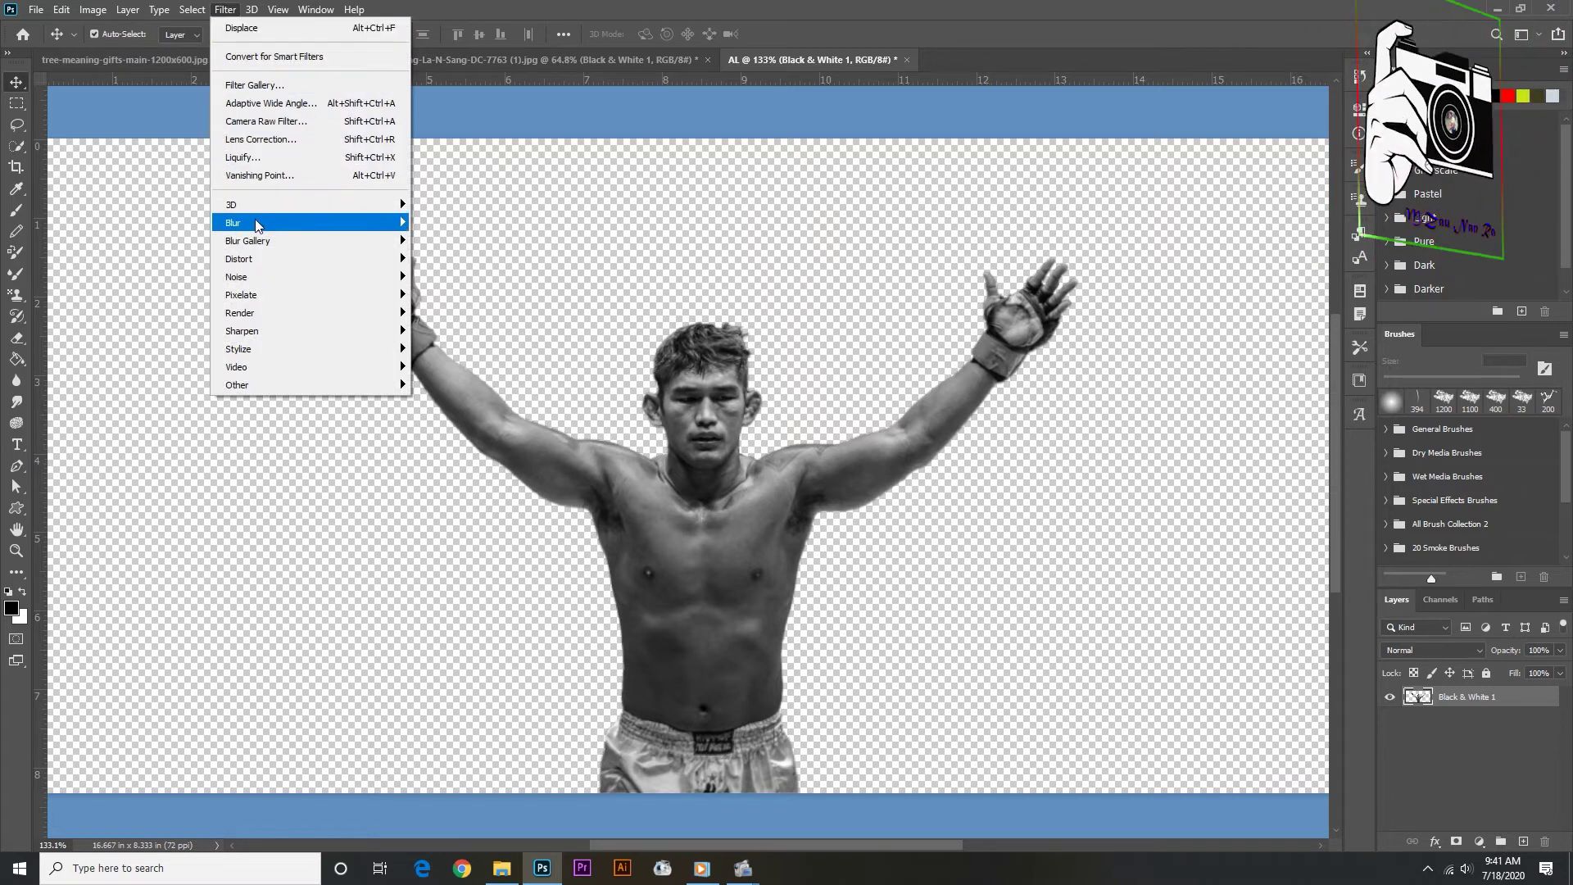
{"action": "mouse_move", "coordinate": [258, 223]}
{"action": "left_click", "coordinate": [452, 293]}
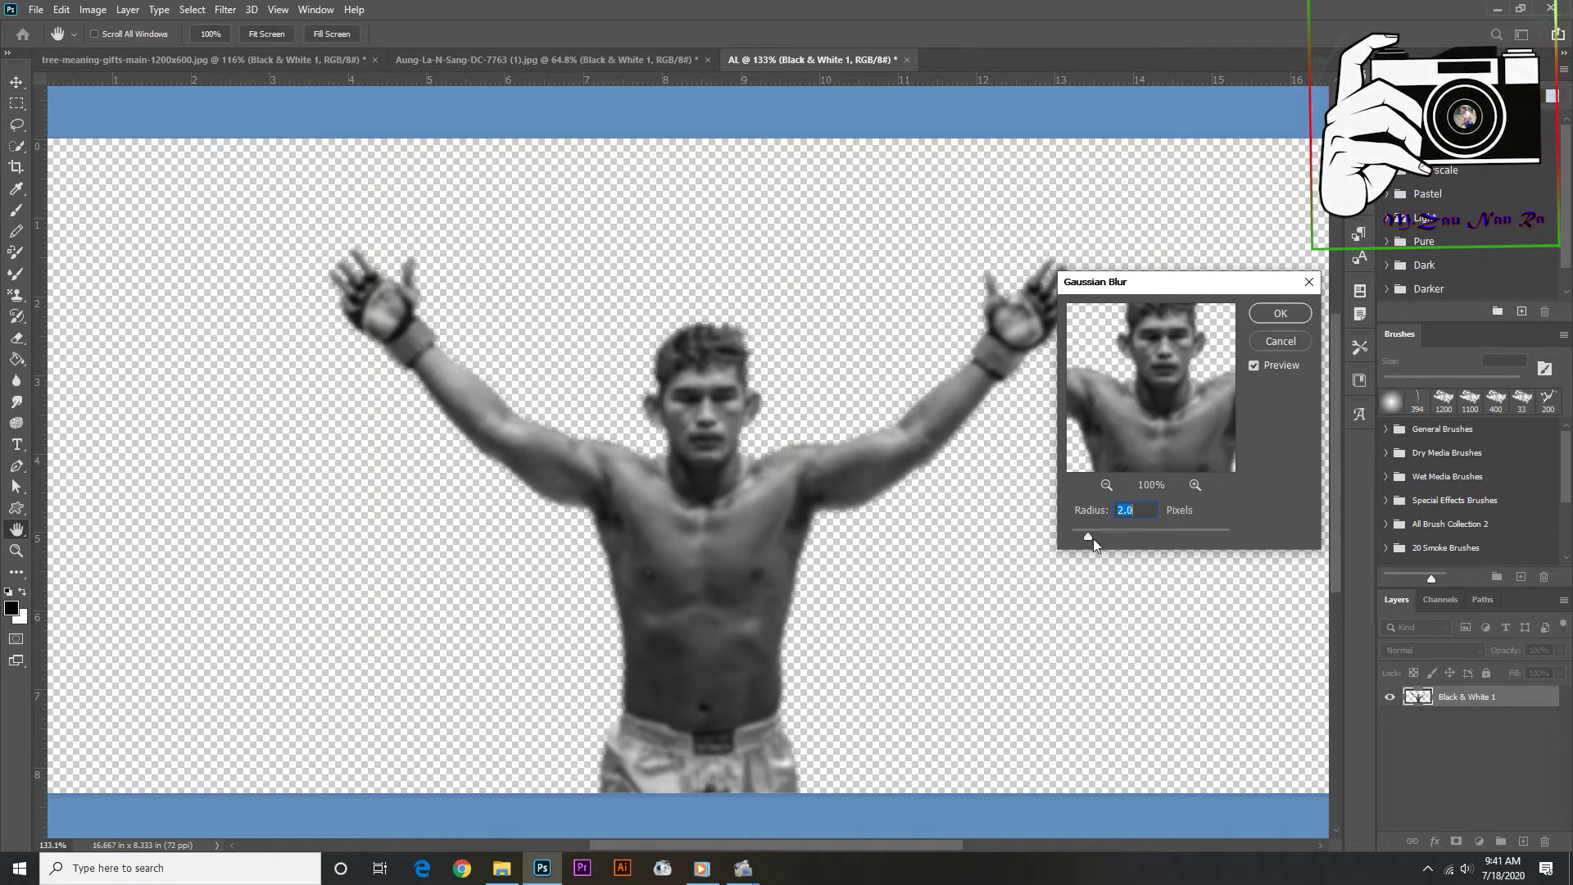
{"action": "left_click_drag", "start_coordinate": [1084, 539], "coordinate": [1084, 539]}
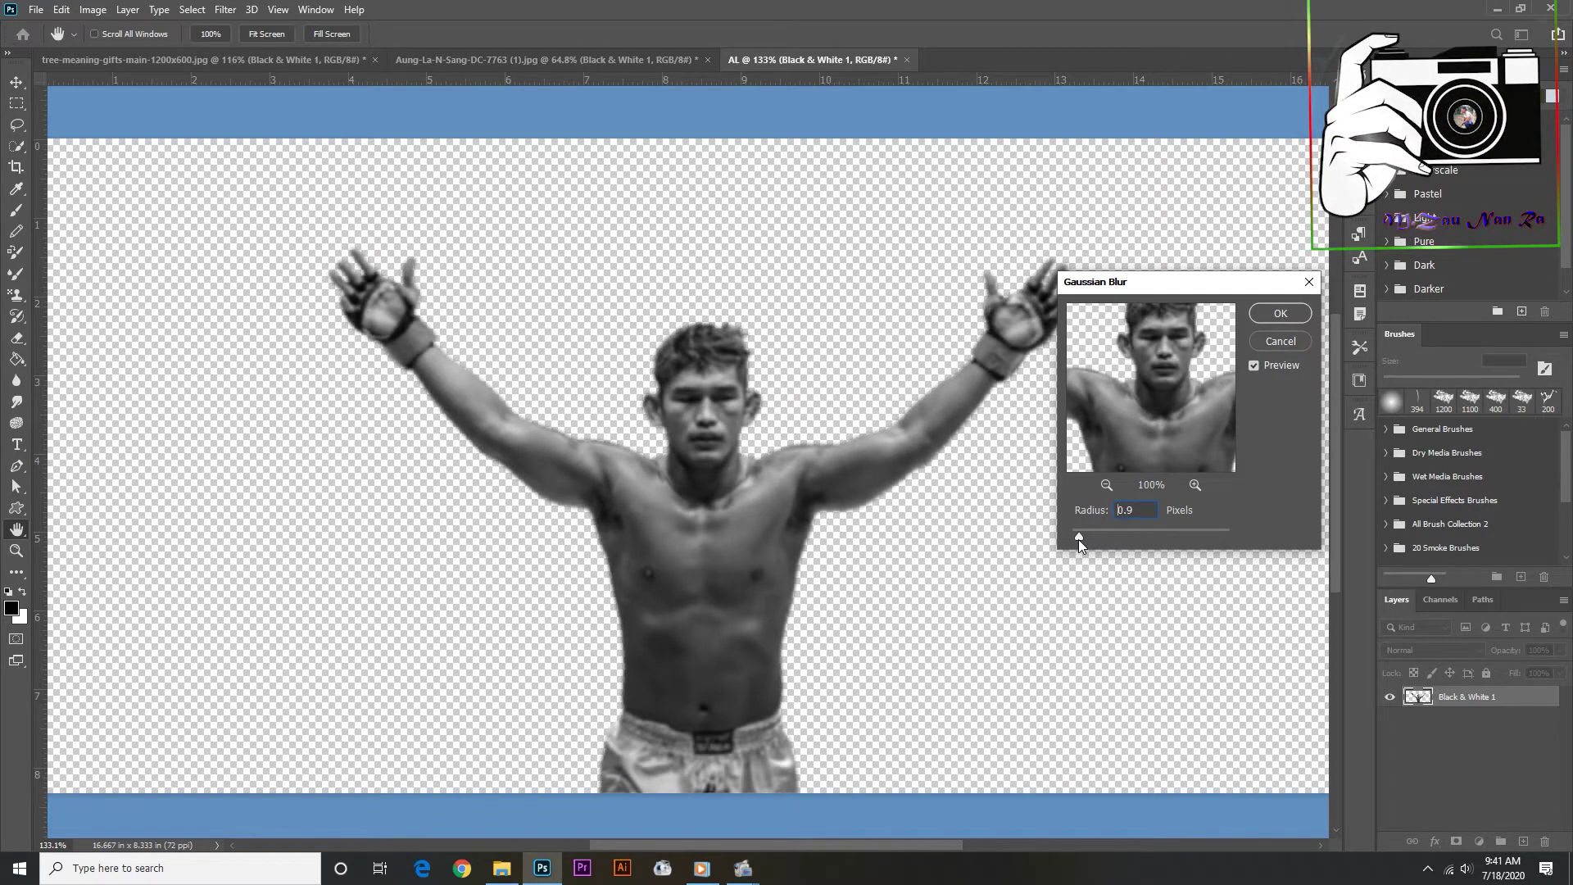
{"action": "left_click_drag", "start_coordinate": [1076, 540], "coordinate": [1075, 541]}
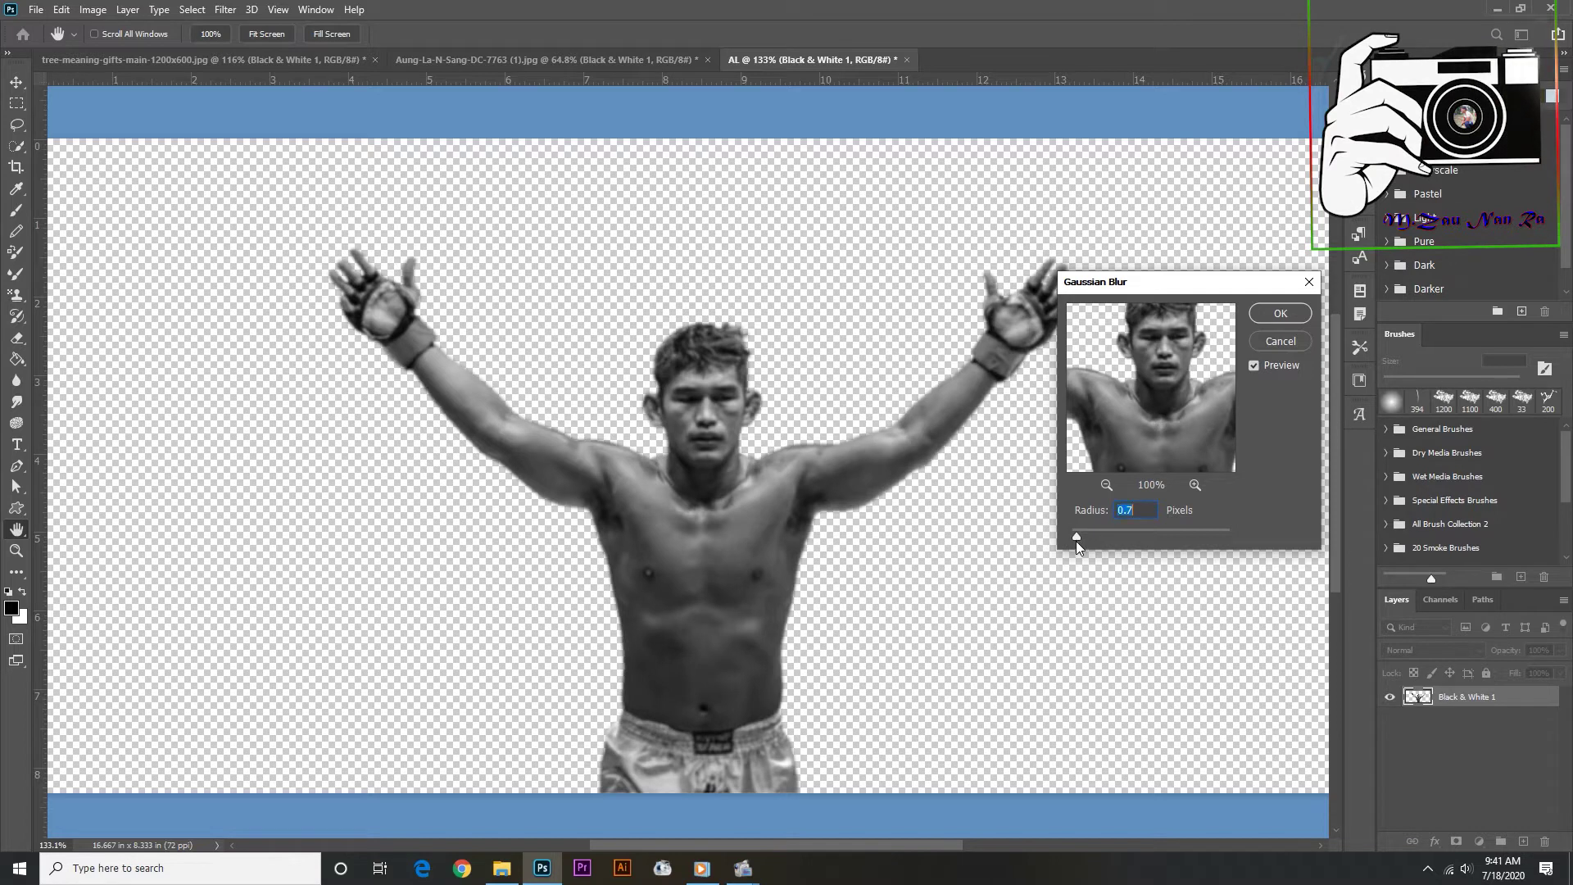
{"action": "left_click", "coordinate": [1291, 316]}
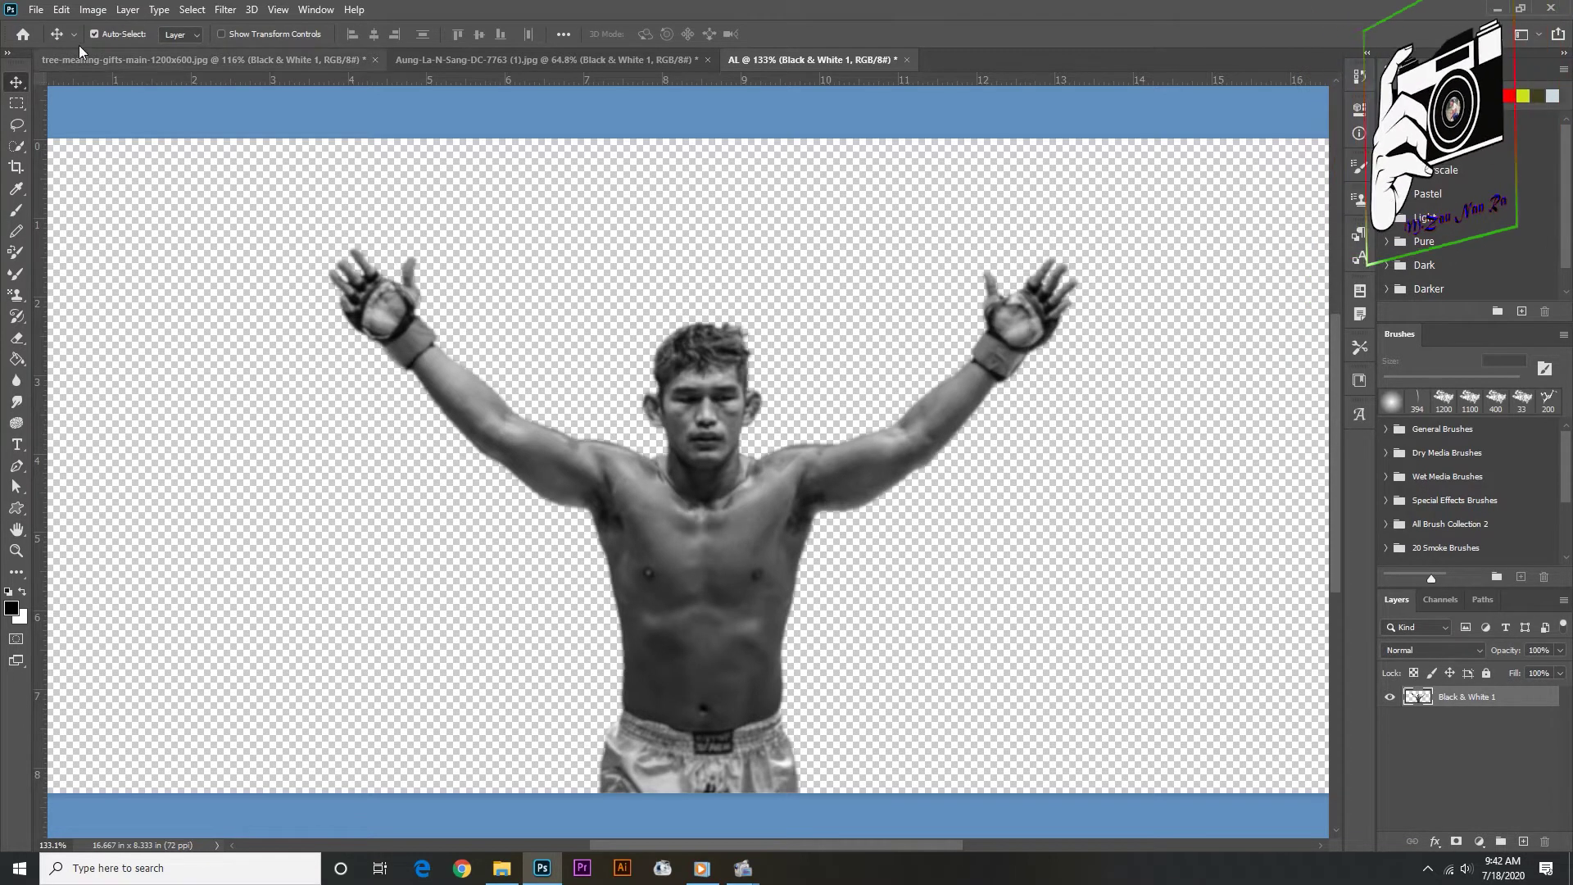
- Save the document locally as AL.psd and return to the tree banner document
{"action": "left_click", "coordinate": [37, 9]}
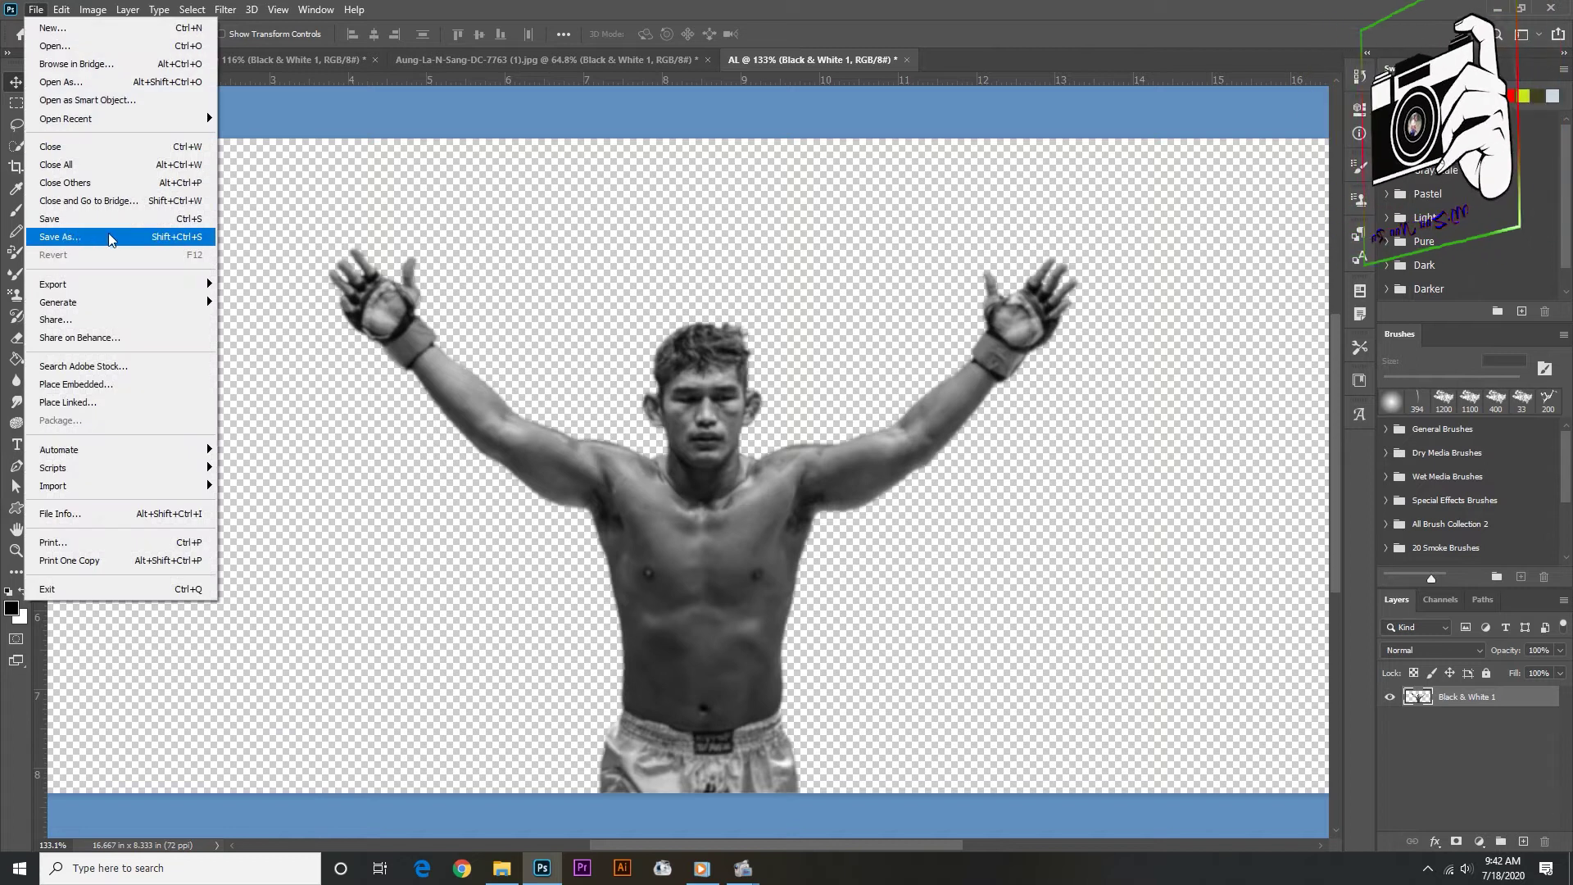
{"action": "left_click", "coordinate": [81, 237]}
{"action": "left_click", "coordinate": [764, 554]}
{"action": "type", "text": "AL"}
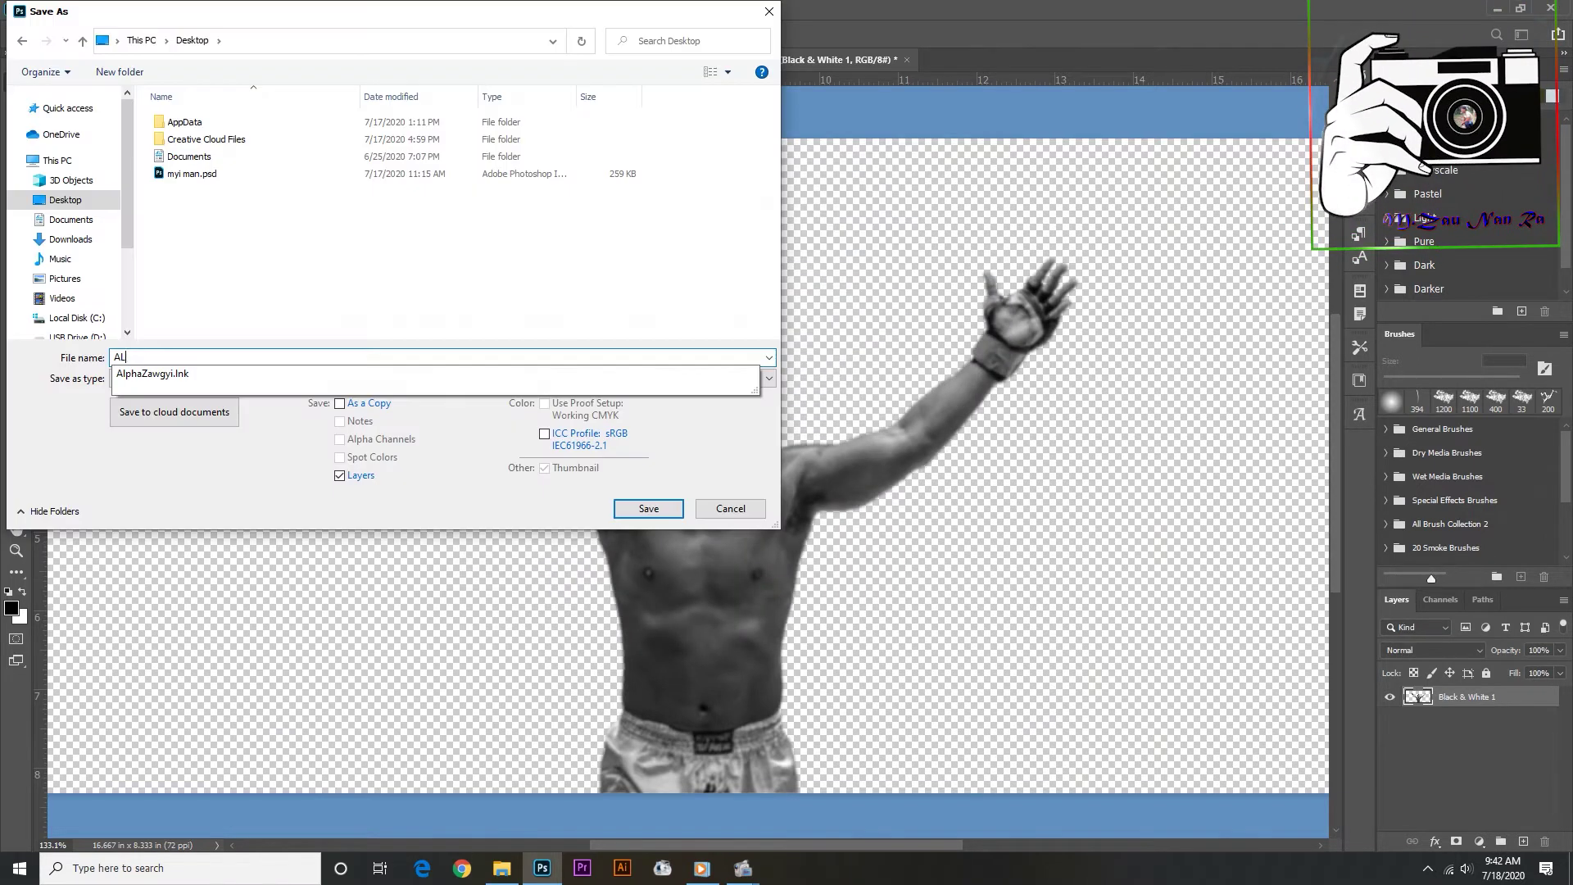
{"action": "left_click", "coordinate": [649, 509]}
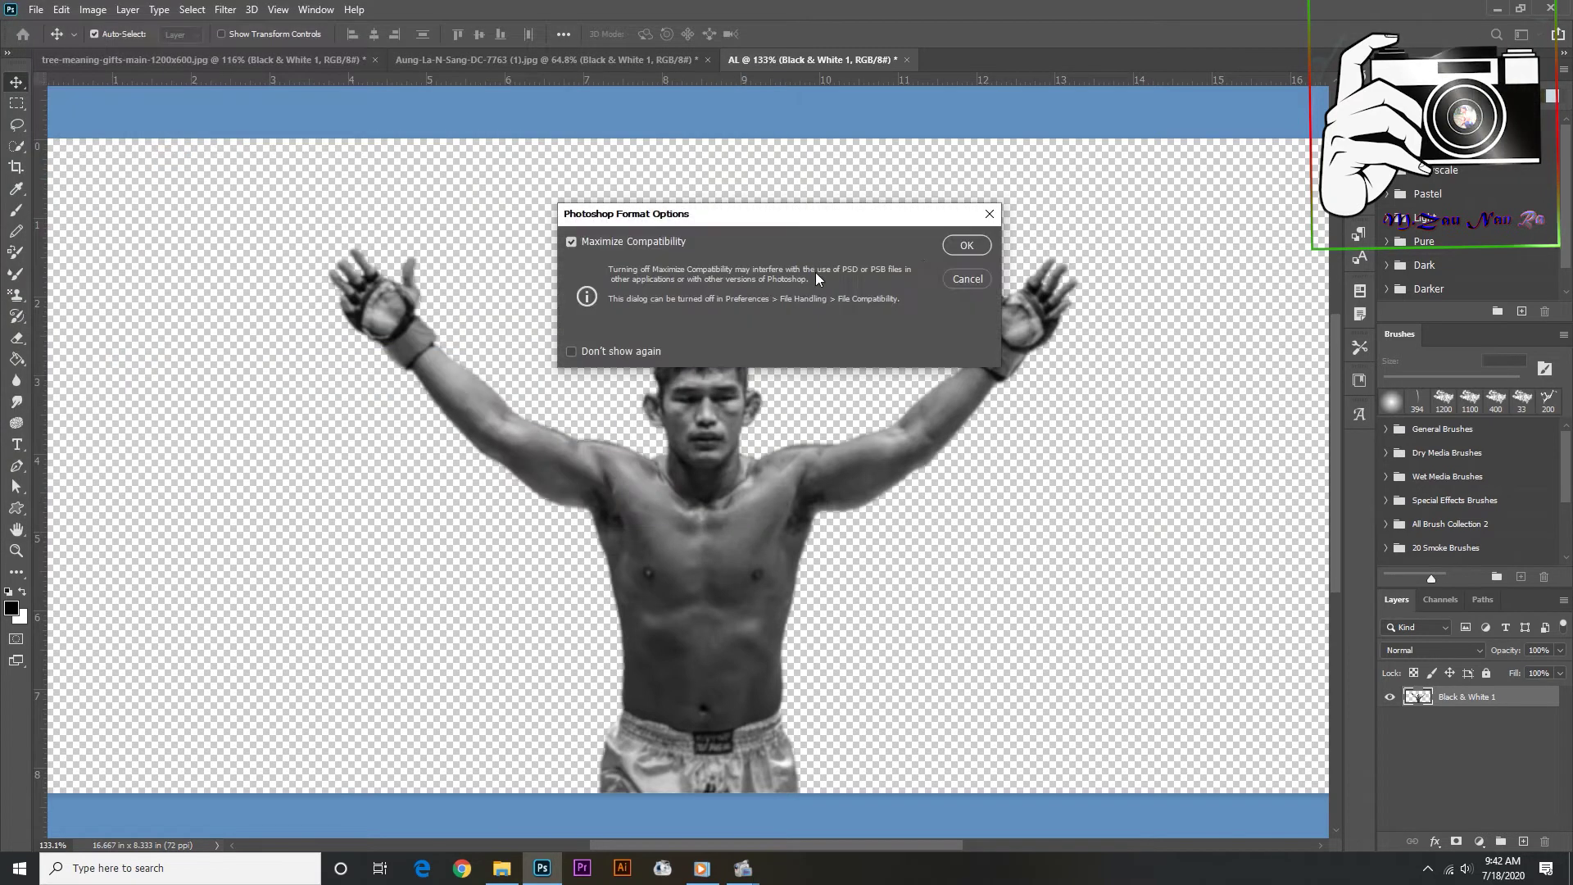
{"action": "left_click", "coordinate": [967, 246]}
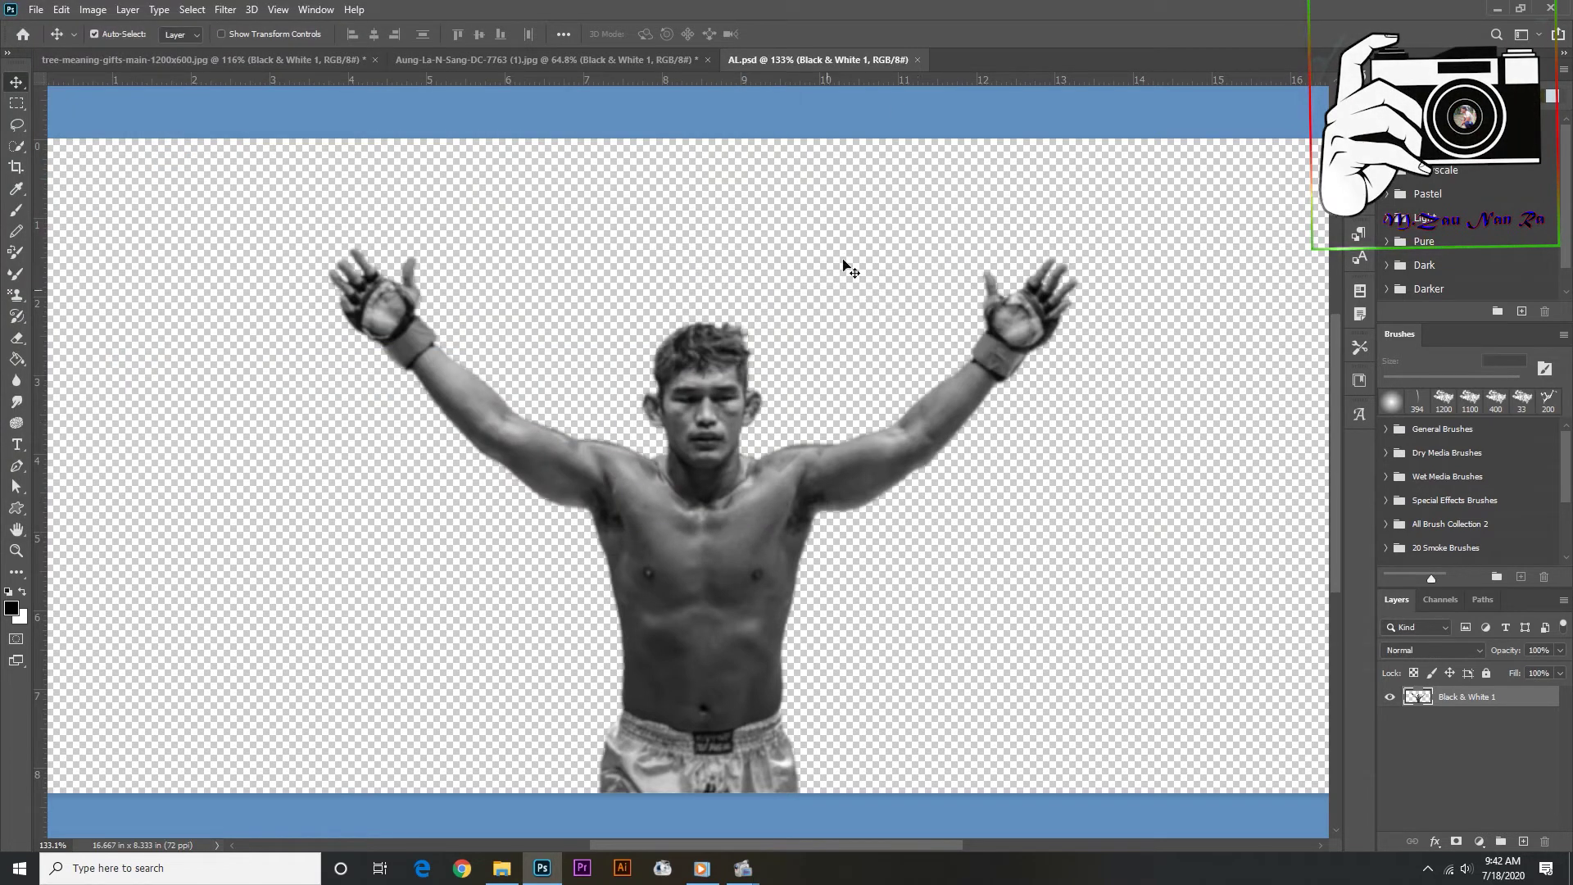
{"action": "left_click", "coordinate": [261, 57]}
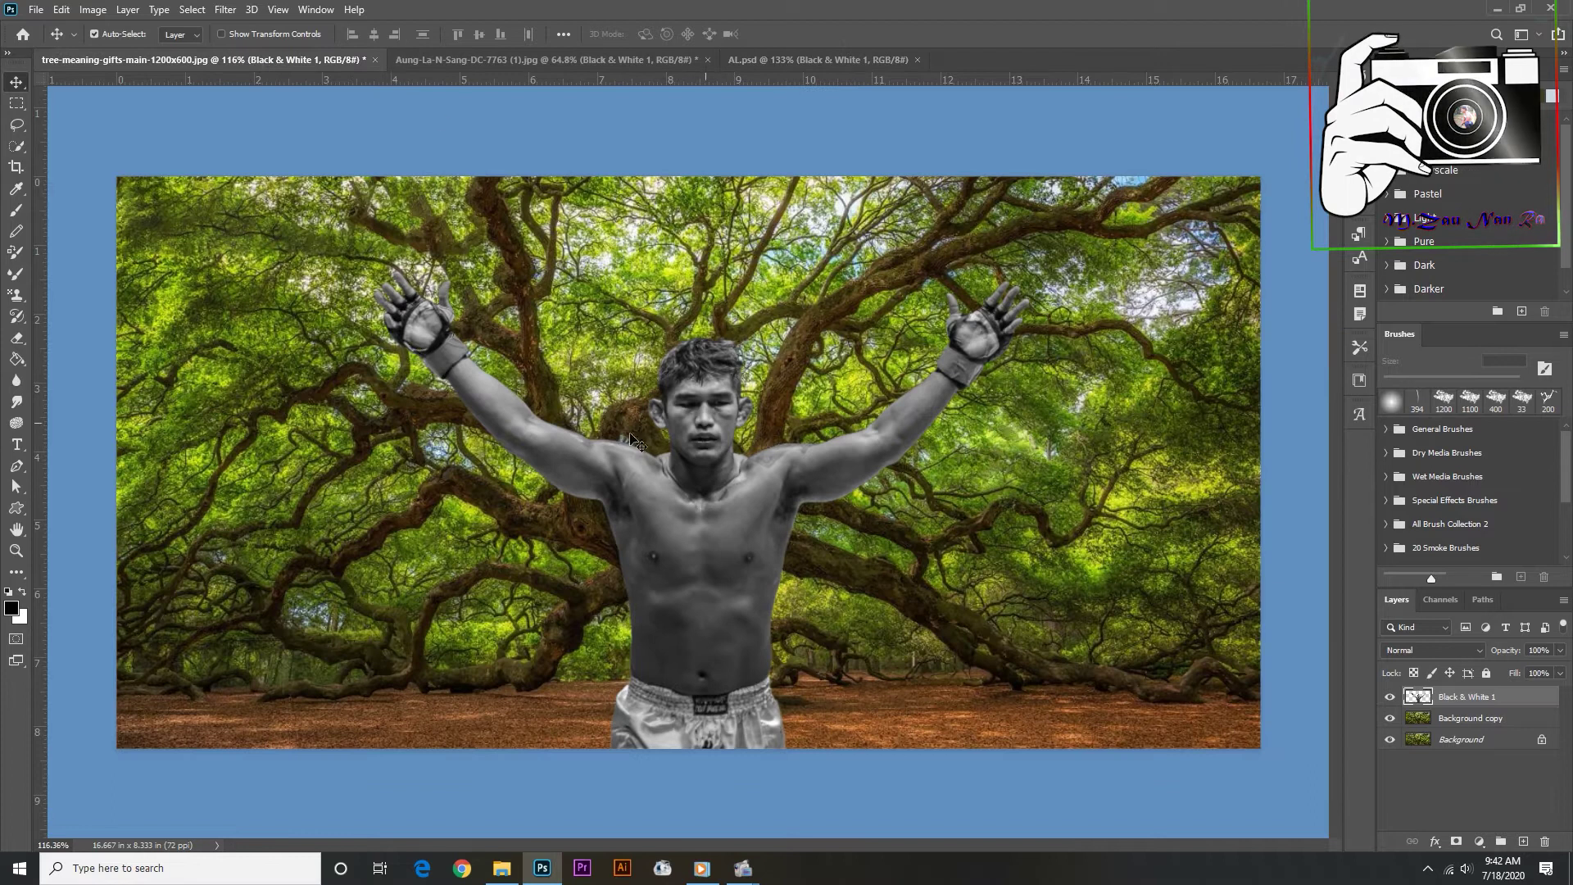
- Warp the Background copy layer with a Displace filter at scale 10, using AL.psd as the map
{"action": "scroll", "coordinate": [709, 473], "scroll_direction": "up", "scroll_amount": 5}
{"action": "scroll", "coordinate": [715, 501], "scroll_direction": "down", "scroll_amount": 3}
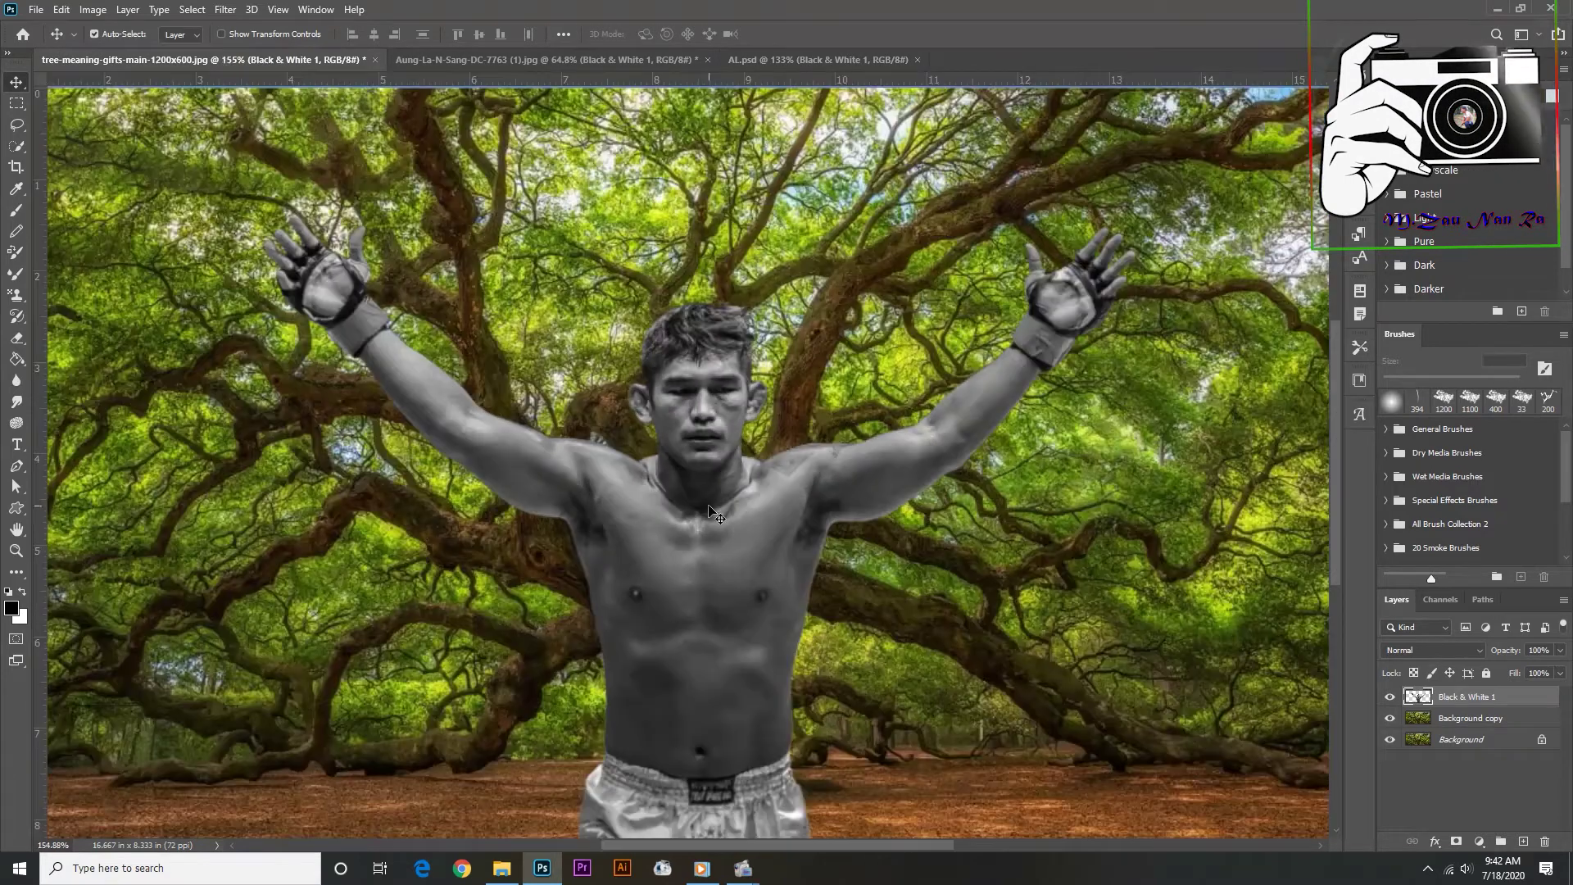
{"action": "left_click", "coordinate": [1462, 720]}
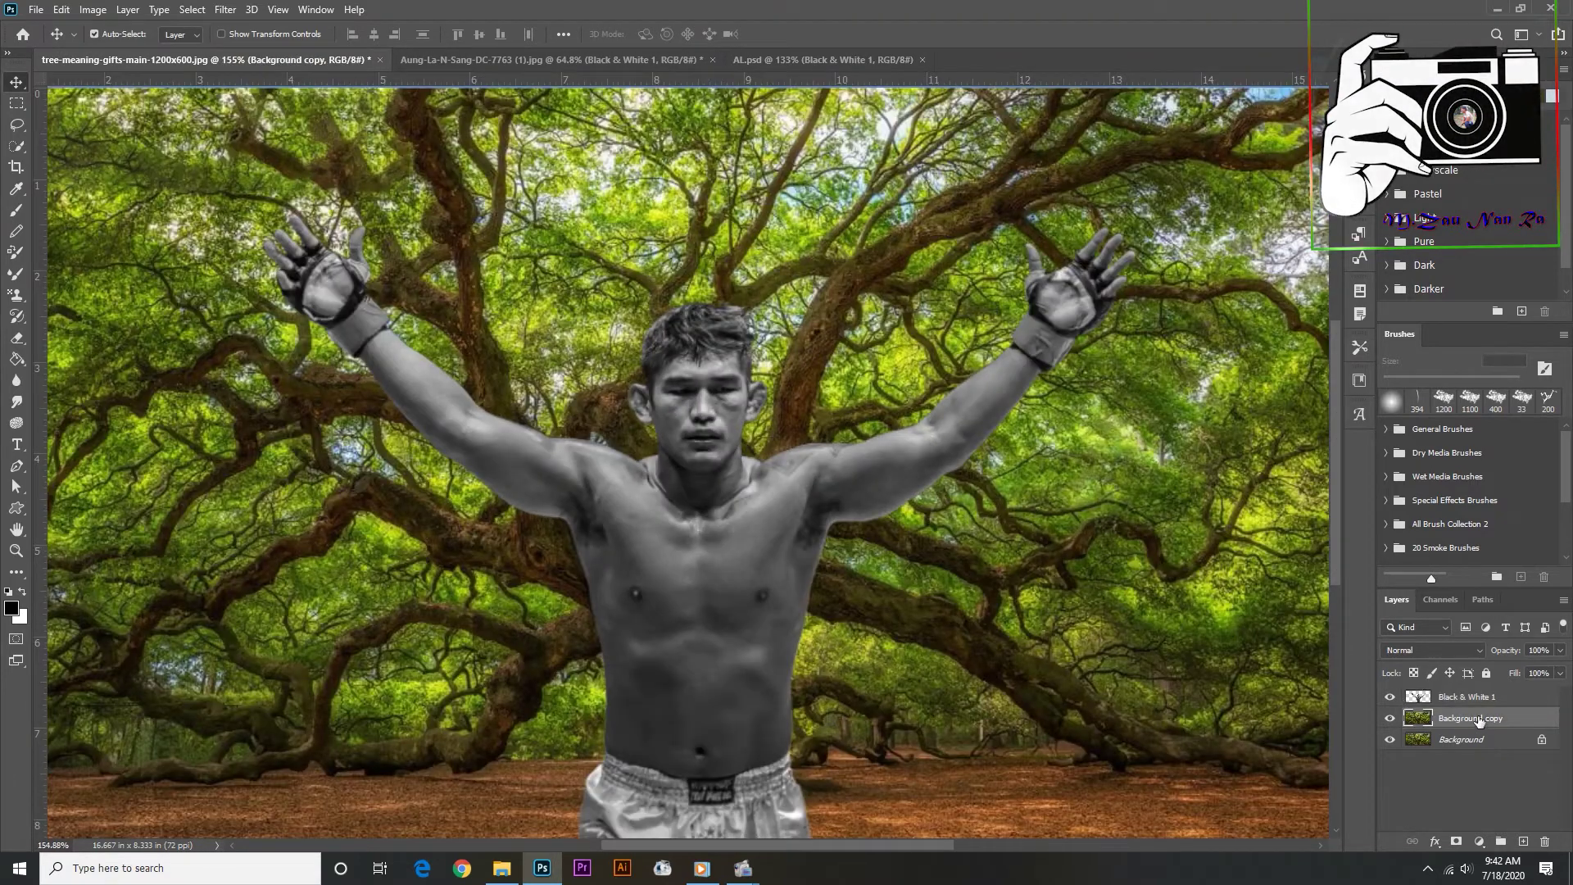
{"action": "key", "text": "ctrl+0"}
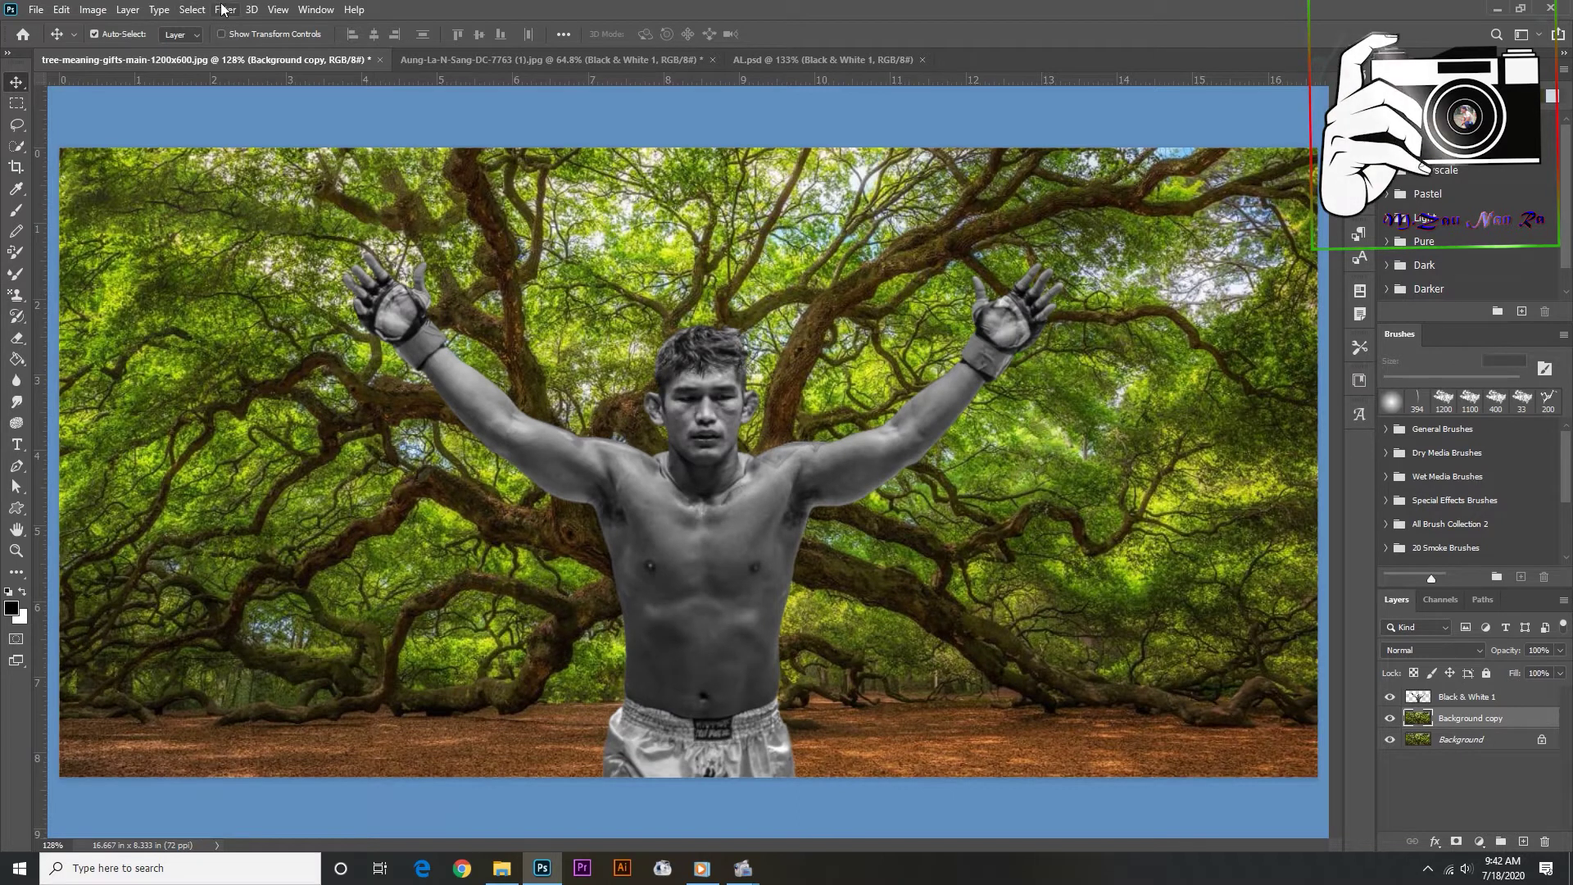
{"action": "left_click", "coordinate": [225, 9]}
{"action": "mouse_move", "coordinate": [239, 258]}
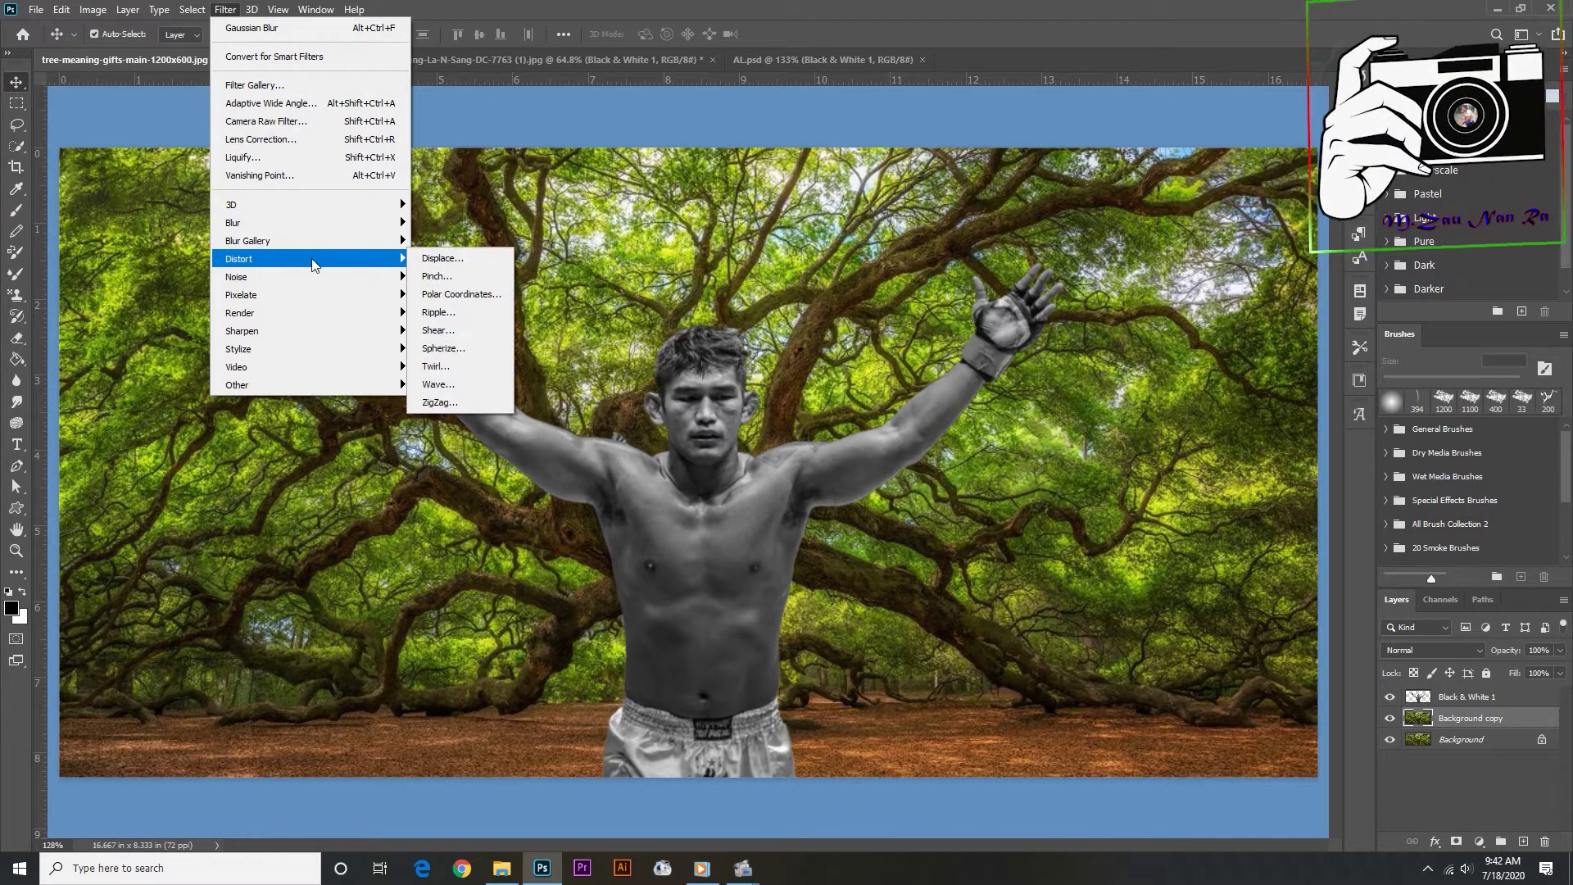
{"action": "left_click", "coordinate": [440, 258]}
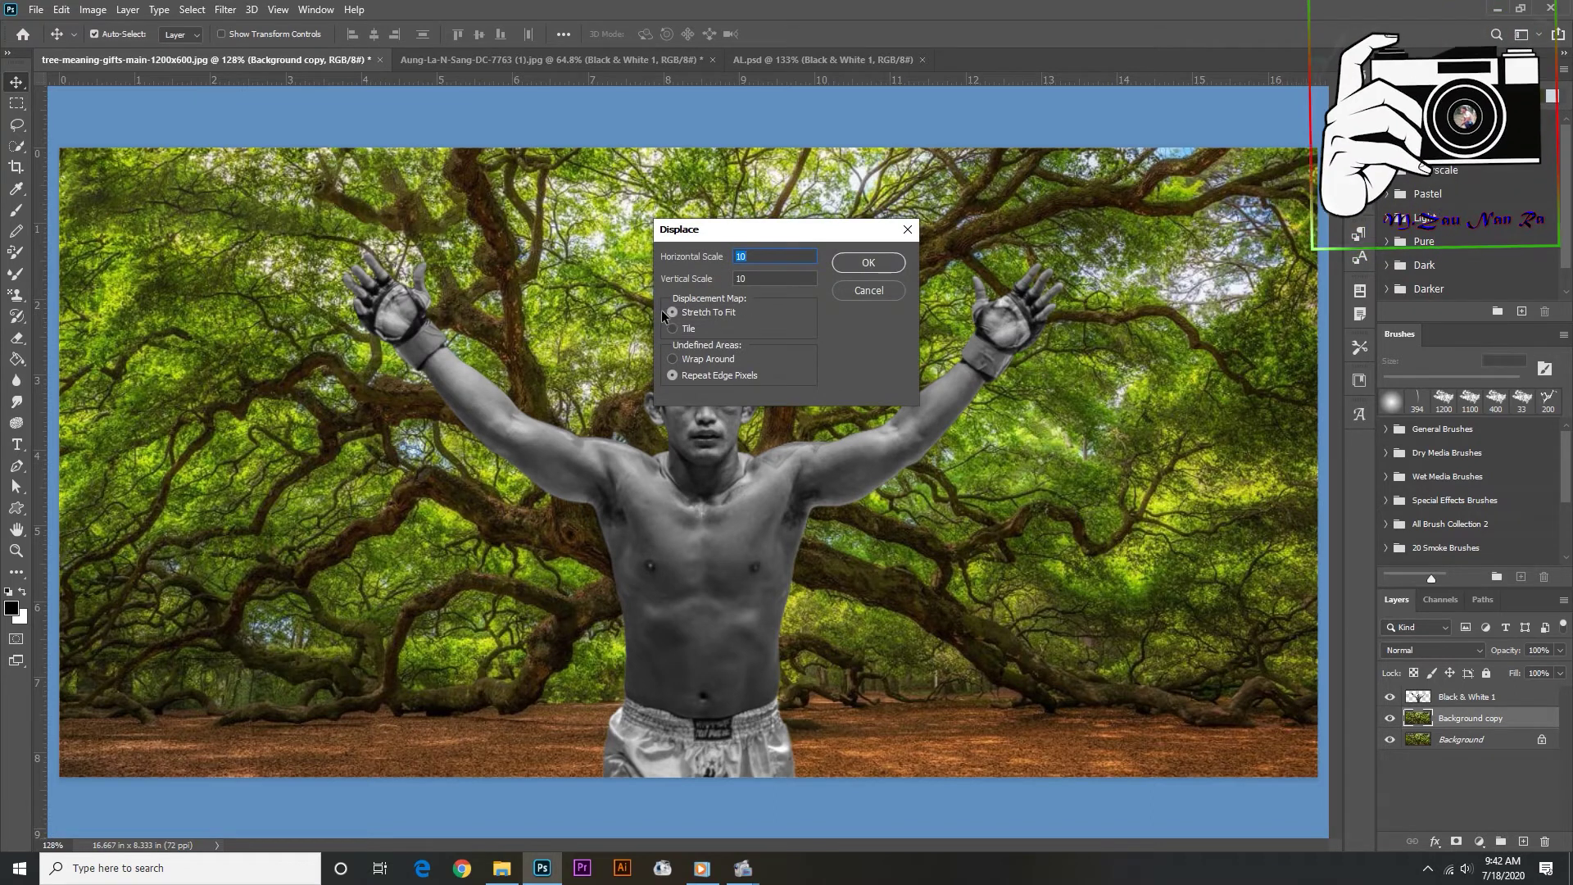
{"action": "left_click", "coordinate": [890, 269]}
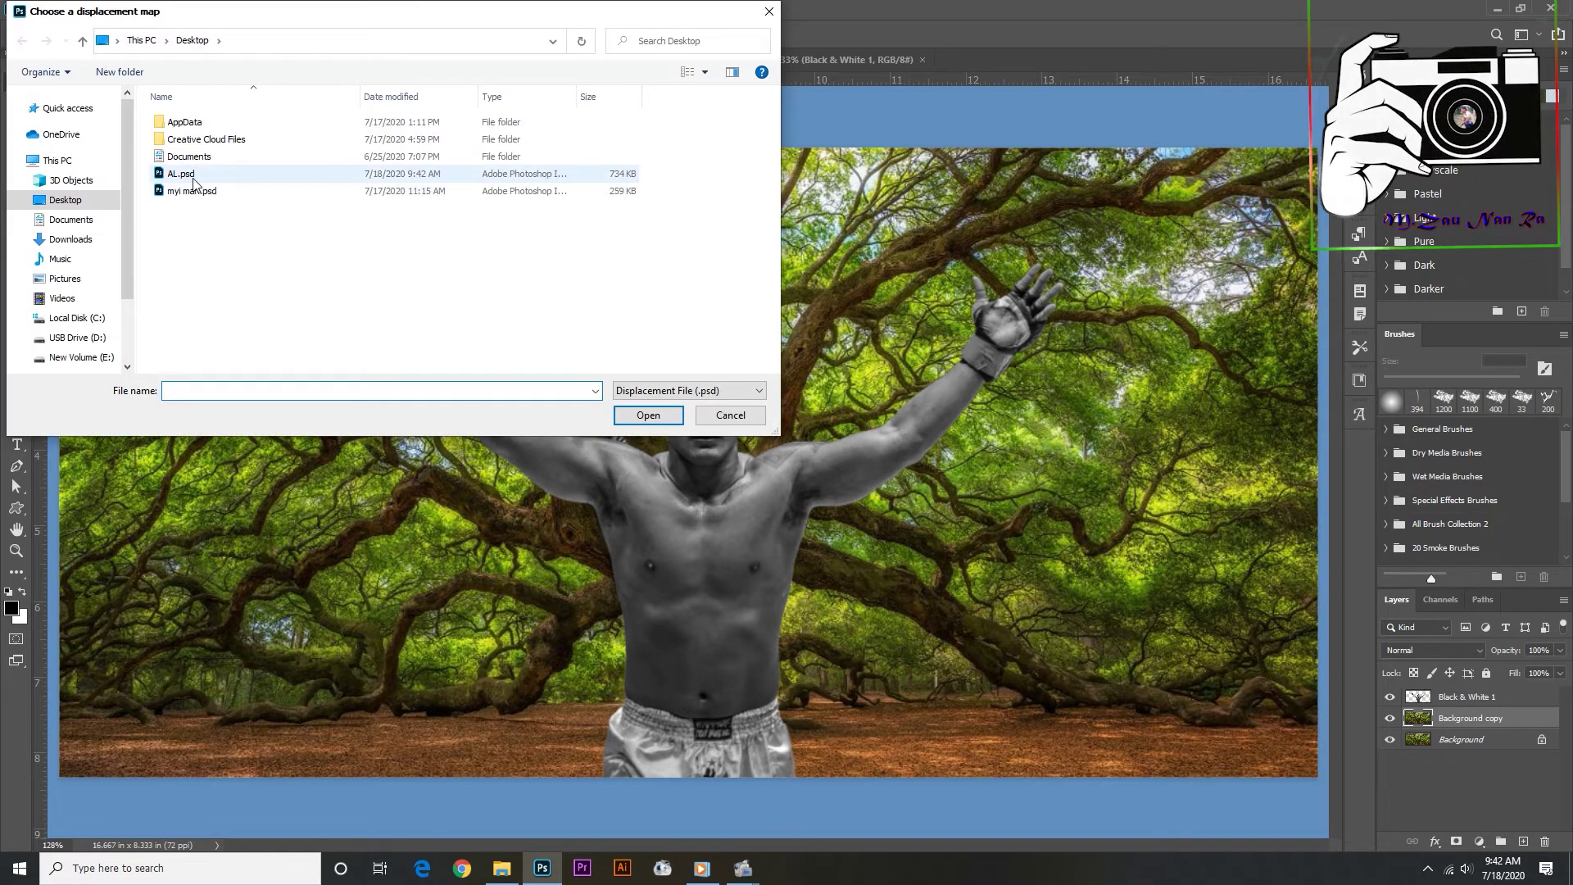
{"action": "left_click", "coordinate": [194, 182]}
{"action": "left_click", "coordinate": [648, 414]}
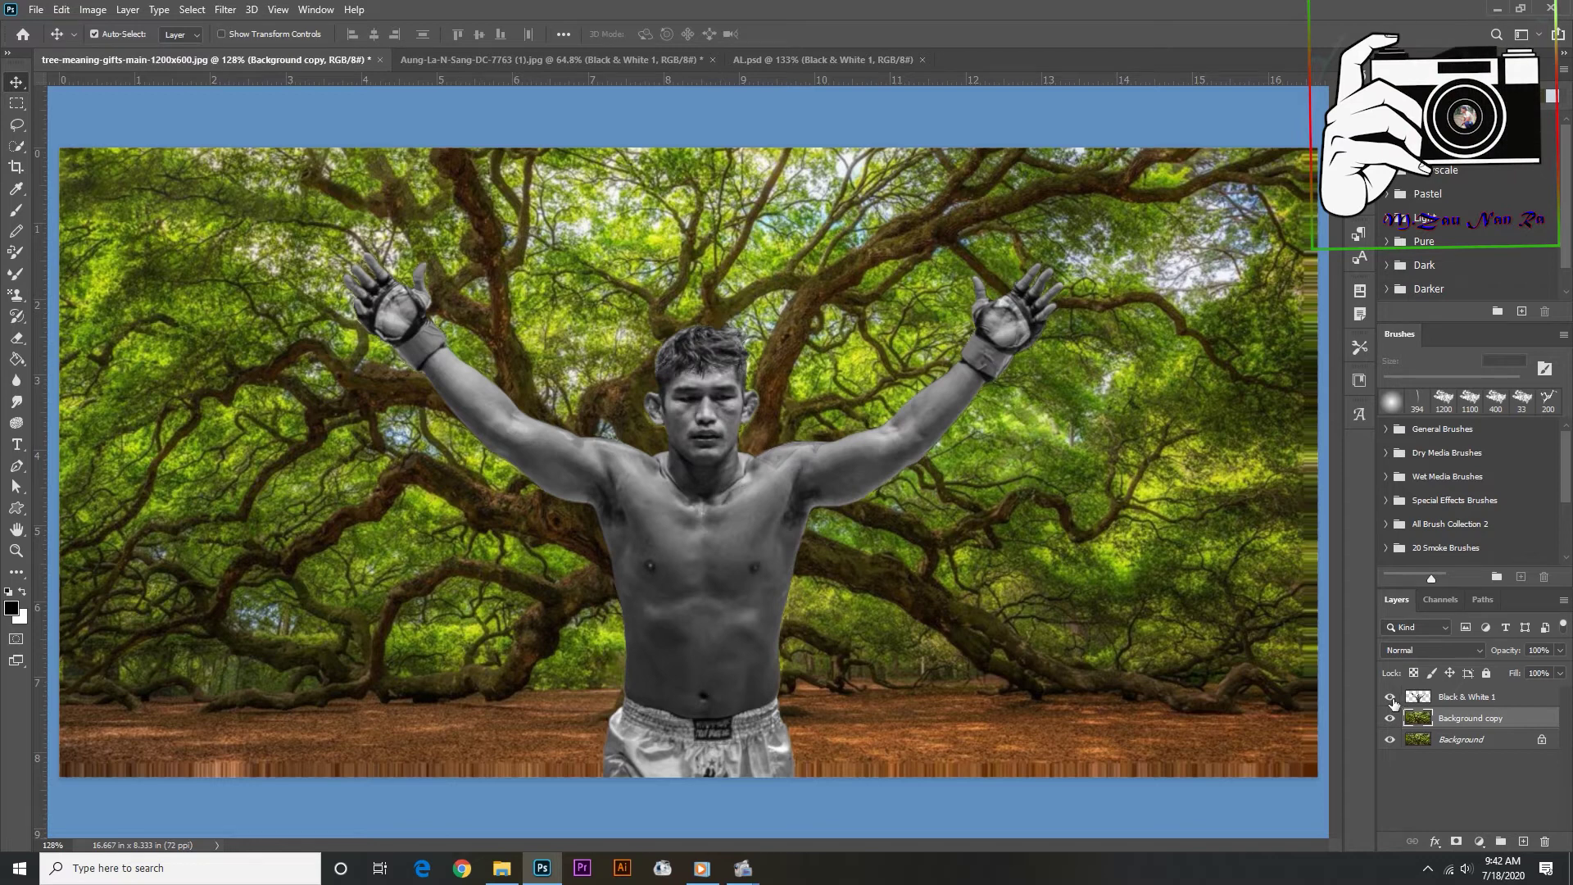
{"action": "left_click", "coordinate": [1391, 697]}
{"action": "scroll", "coordinate": [733, 412], "scroll_direction": "up", "scroll_amount": 5}
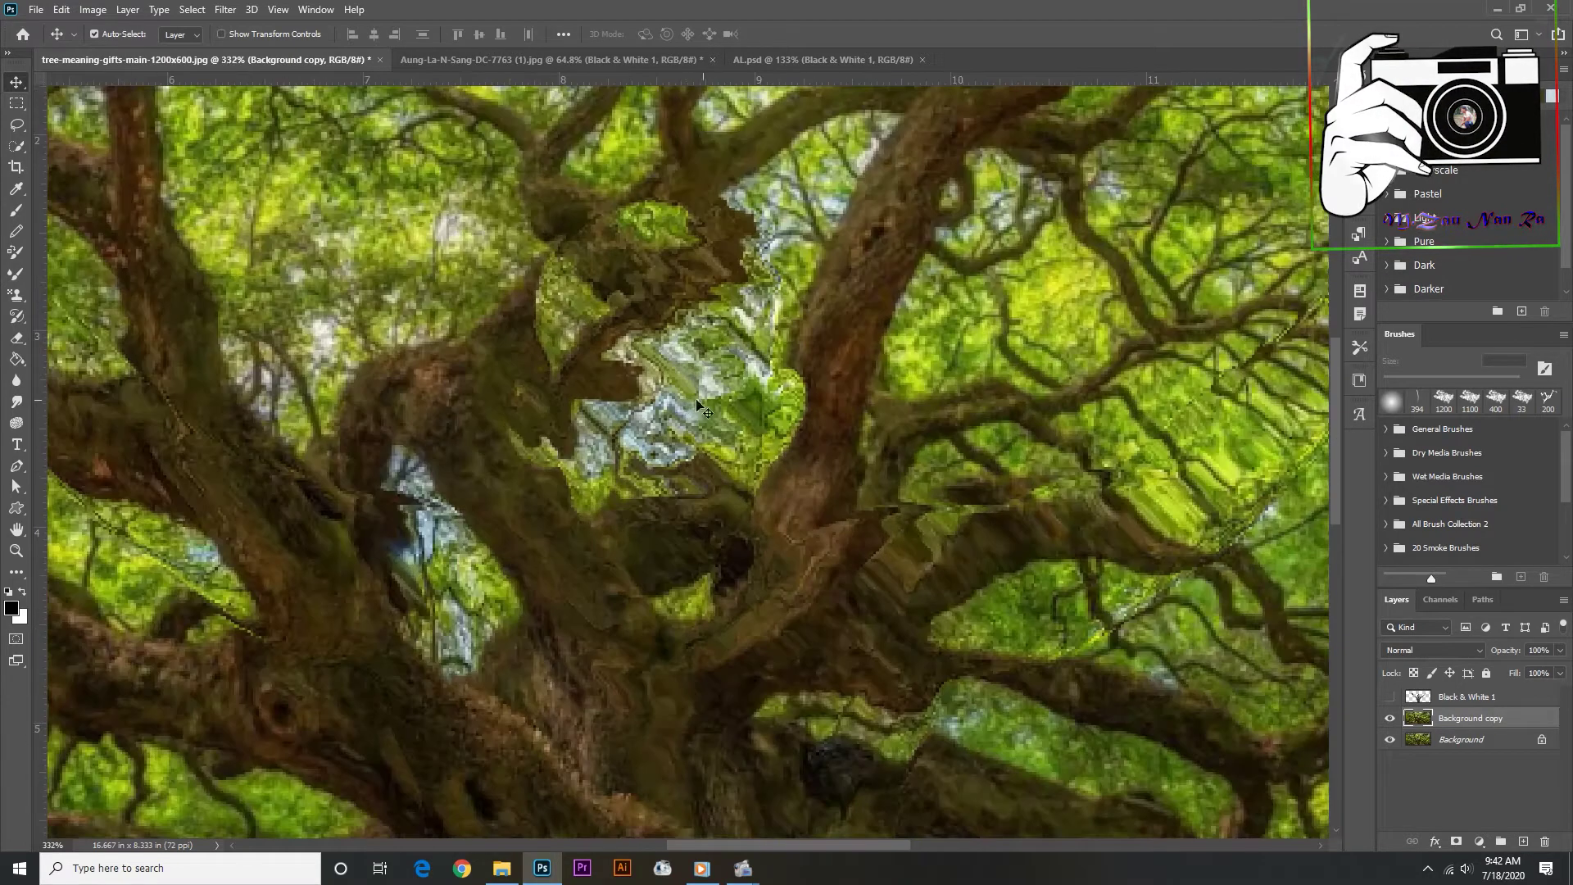
{"action": "scroll", "coordinate": [681, 461], "scroll_direction": "down", "scroll_amount": 3}
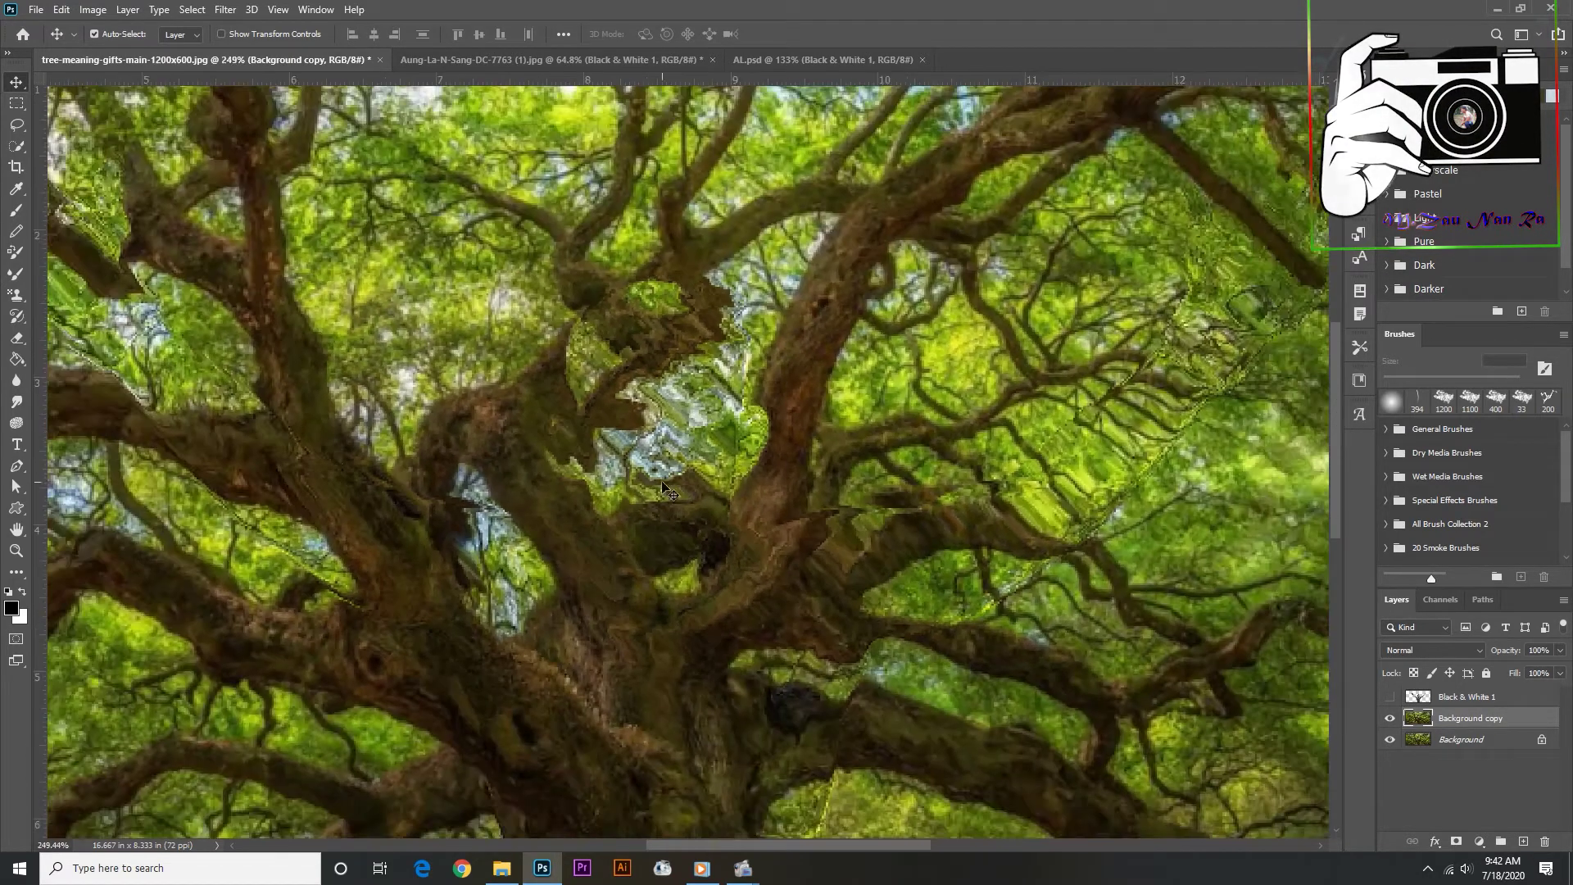
{"action": "scroll", "coordinate": [688, 492], "scroll_direction": "down", "scroll_amount": 2}
{"action": "scroll", "coordinate": [701, 531], "scroll_direction": "down", "scroll_amount": 2}
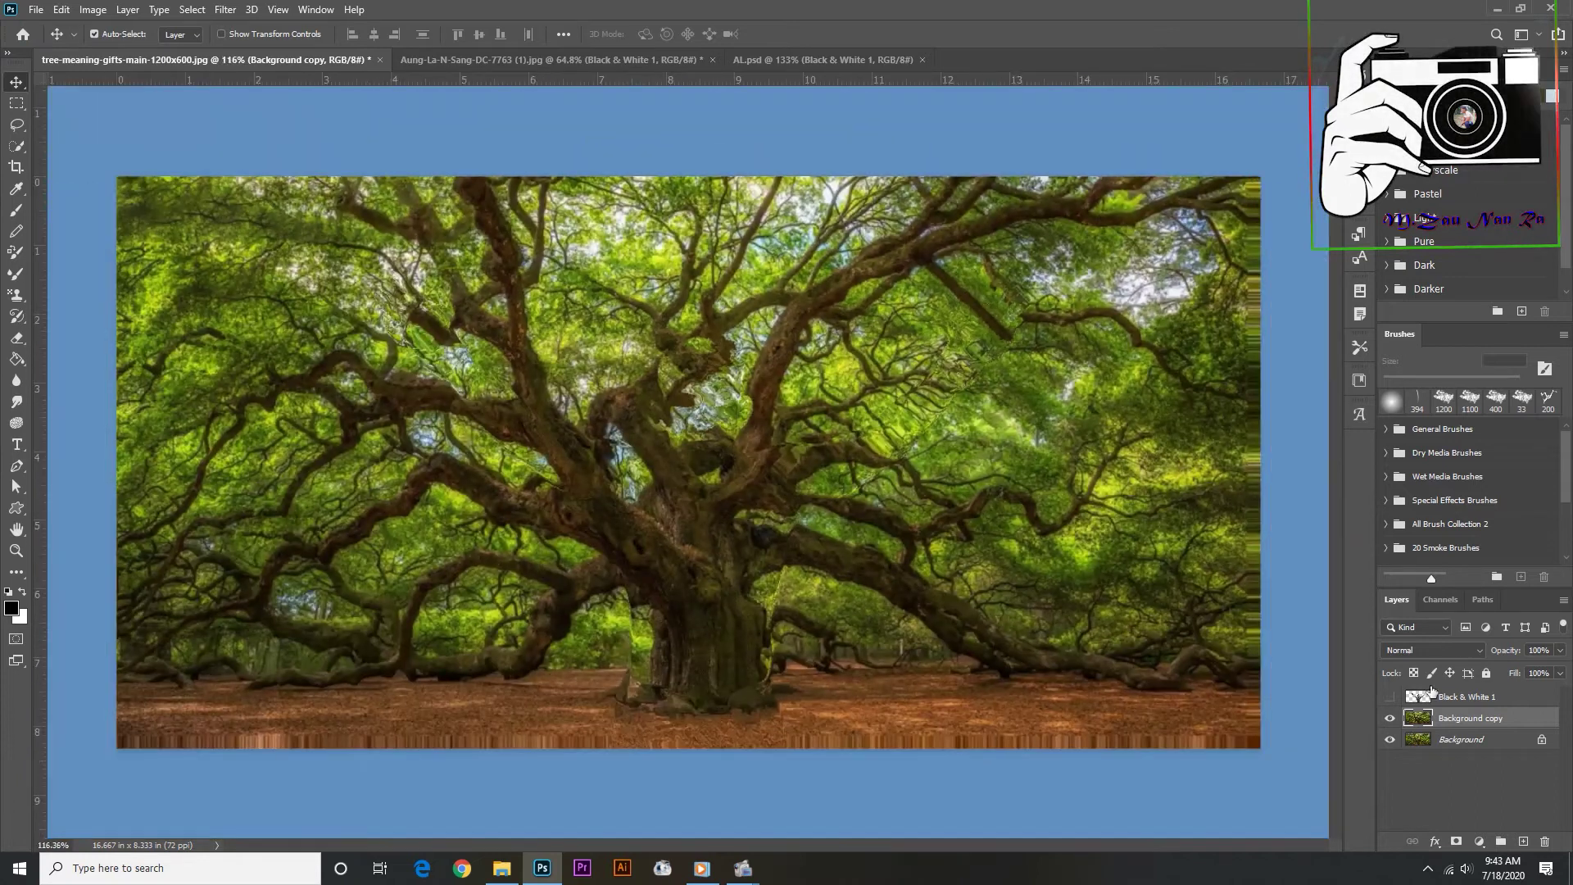
{"action": "scroll", "coordinate": [702, 534], "scroll_direction": "up", "scroll_amount": 2}
{"action": "left_click", "coordinate": [1390, 697]}
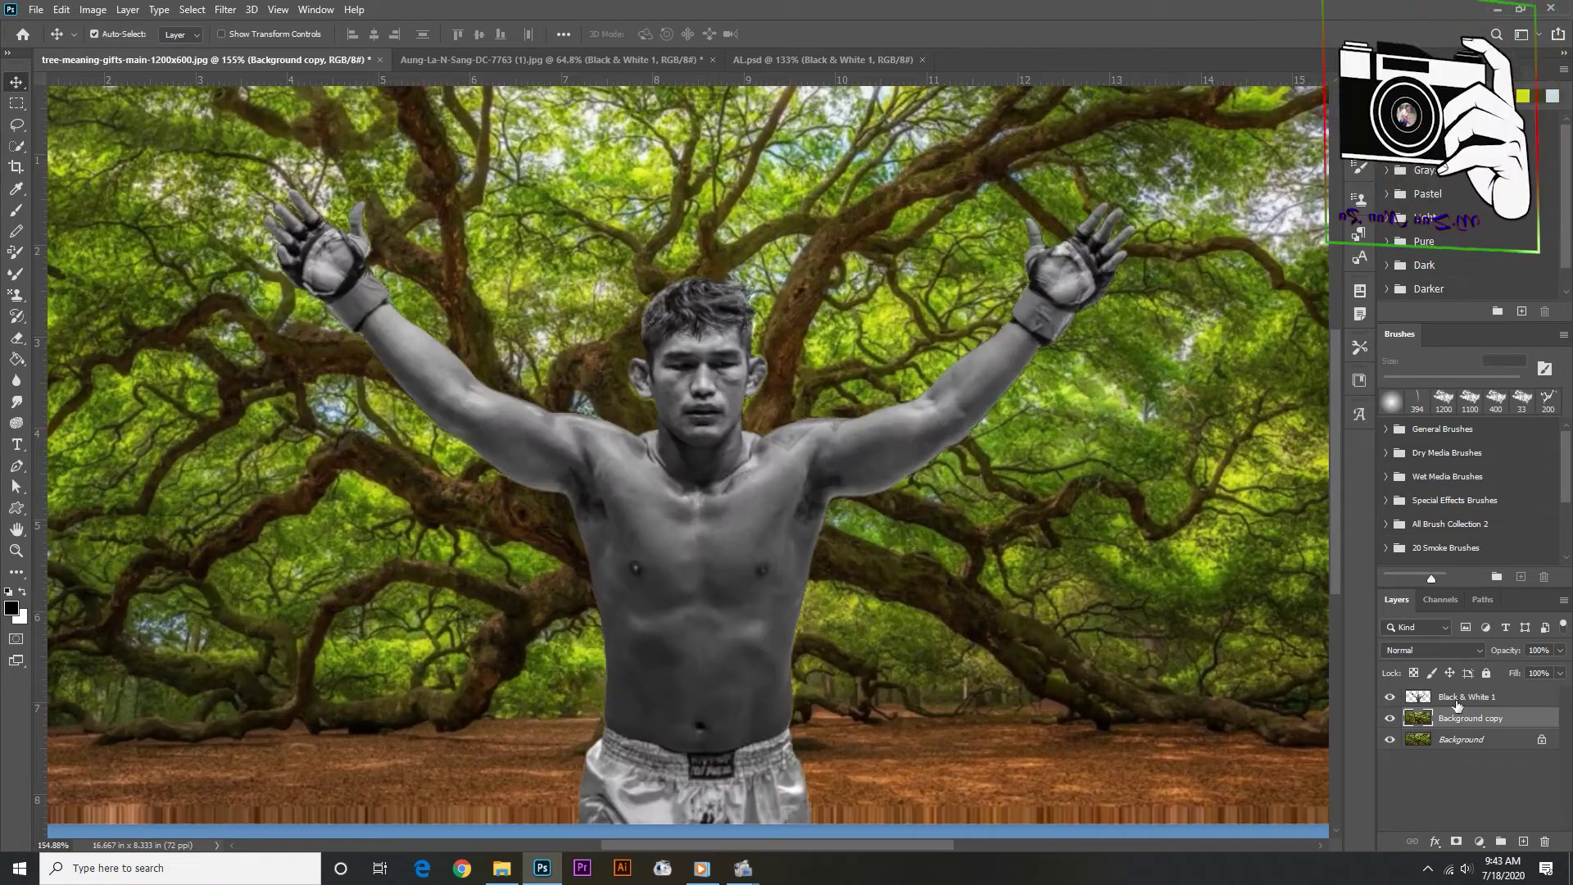
{"action": "left_click", "coordinate": [1430, 696]}
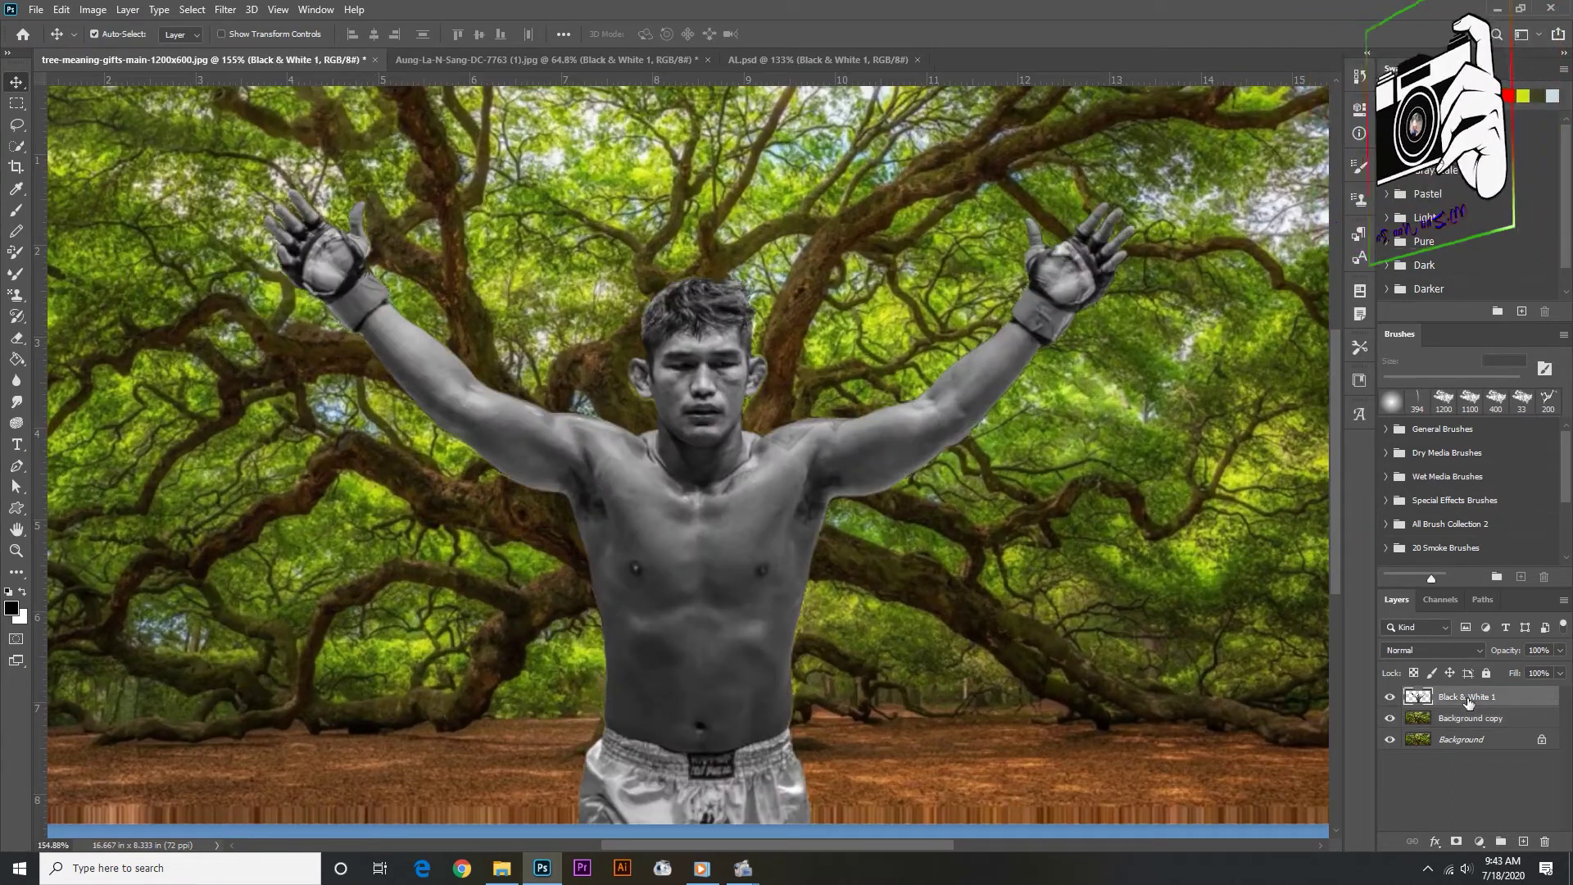
- Set the Black & White 1 fighter layer to Hard Light blending with 50% fill
{"action": "left_click", "coordinate": [1439, 648]}
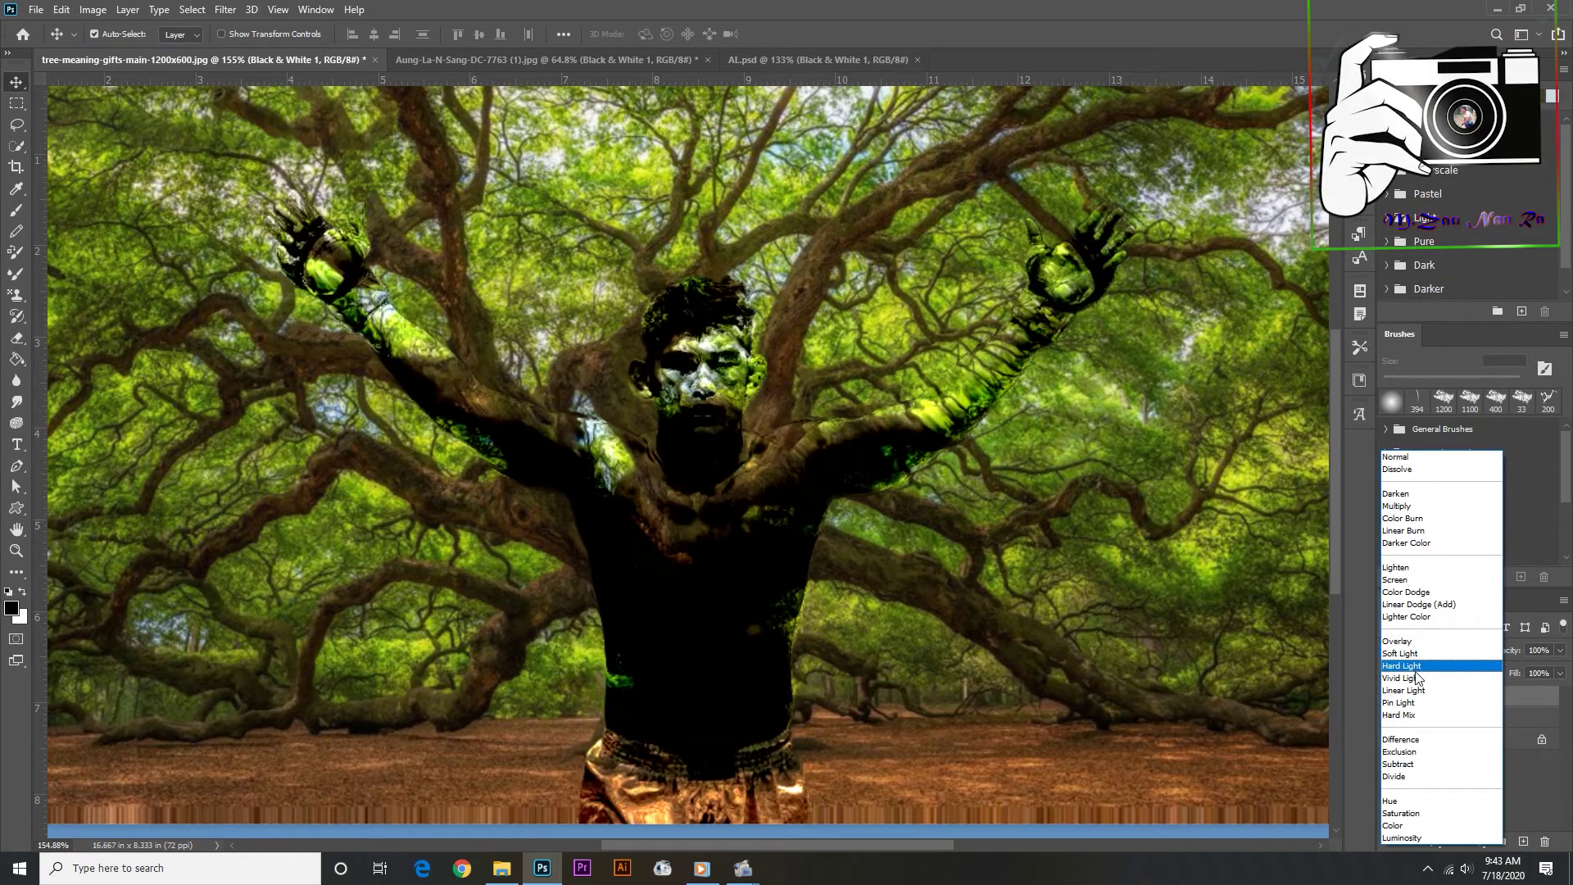
{"action": "left_click", "coordinate": [1417, 667]}
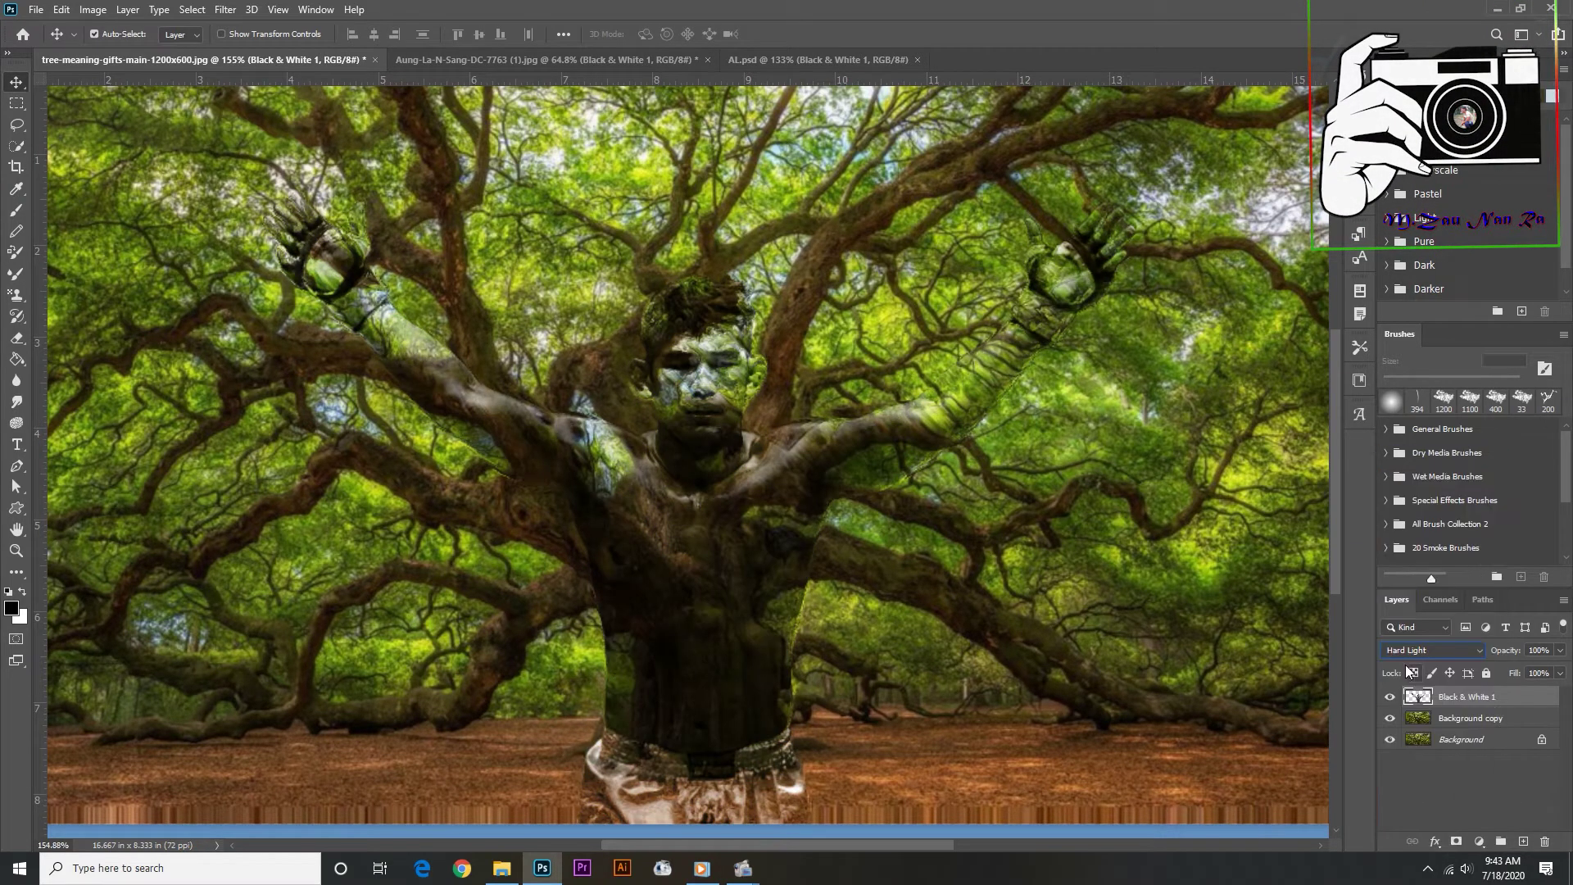
{"action": "scroll", "coordinate": [677, 392], "scroll_direction": "up", "scroll_amount": 1}
{"action": "scroll", "coordinate": [647, 377], "scroll_direction": "up", "scroll_amount": 2}
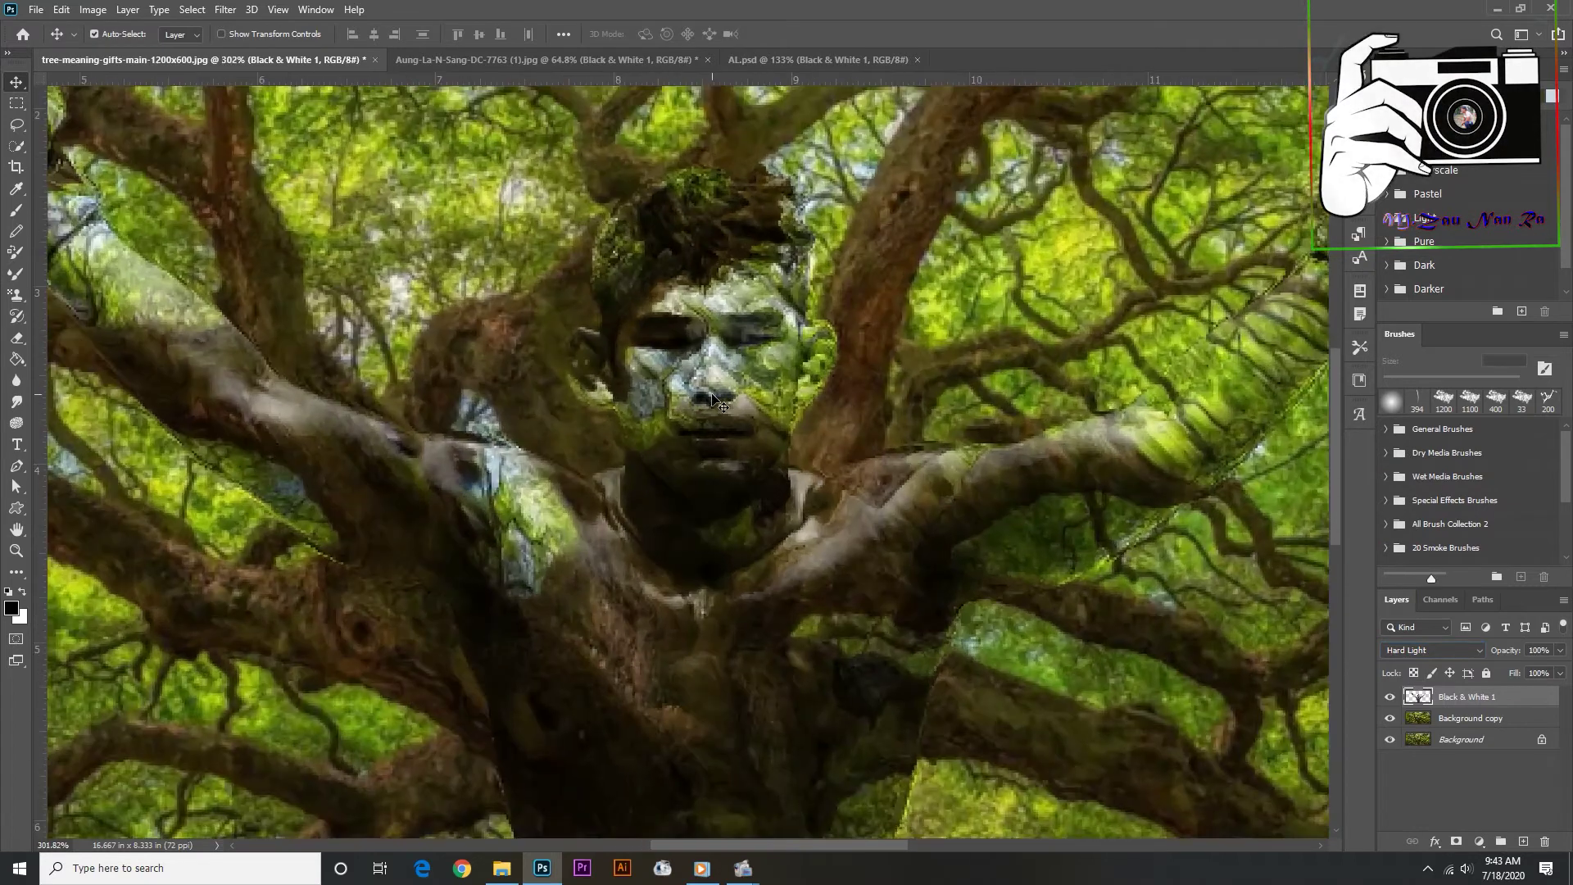
{"action": "scroll", "coordinate": [611, 356], "scroll_direction": "up", "scroll_amount": 1}
{"action": "scroll", "coordinate": [805, 564], "scroll_direction": "down", "scroll_amount": 3}
{"action": "scroll", "coordinate": [715, 647], "scroll_direction": "down", "scroll_amount": 1}
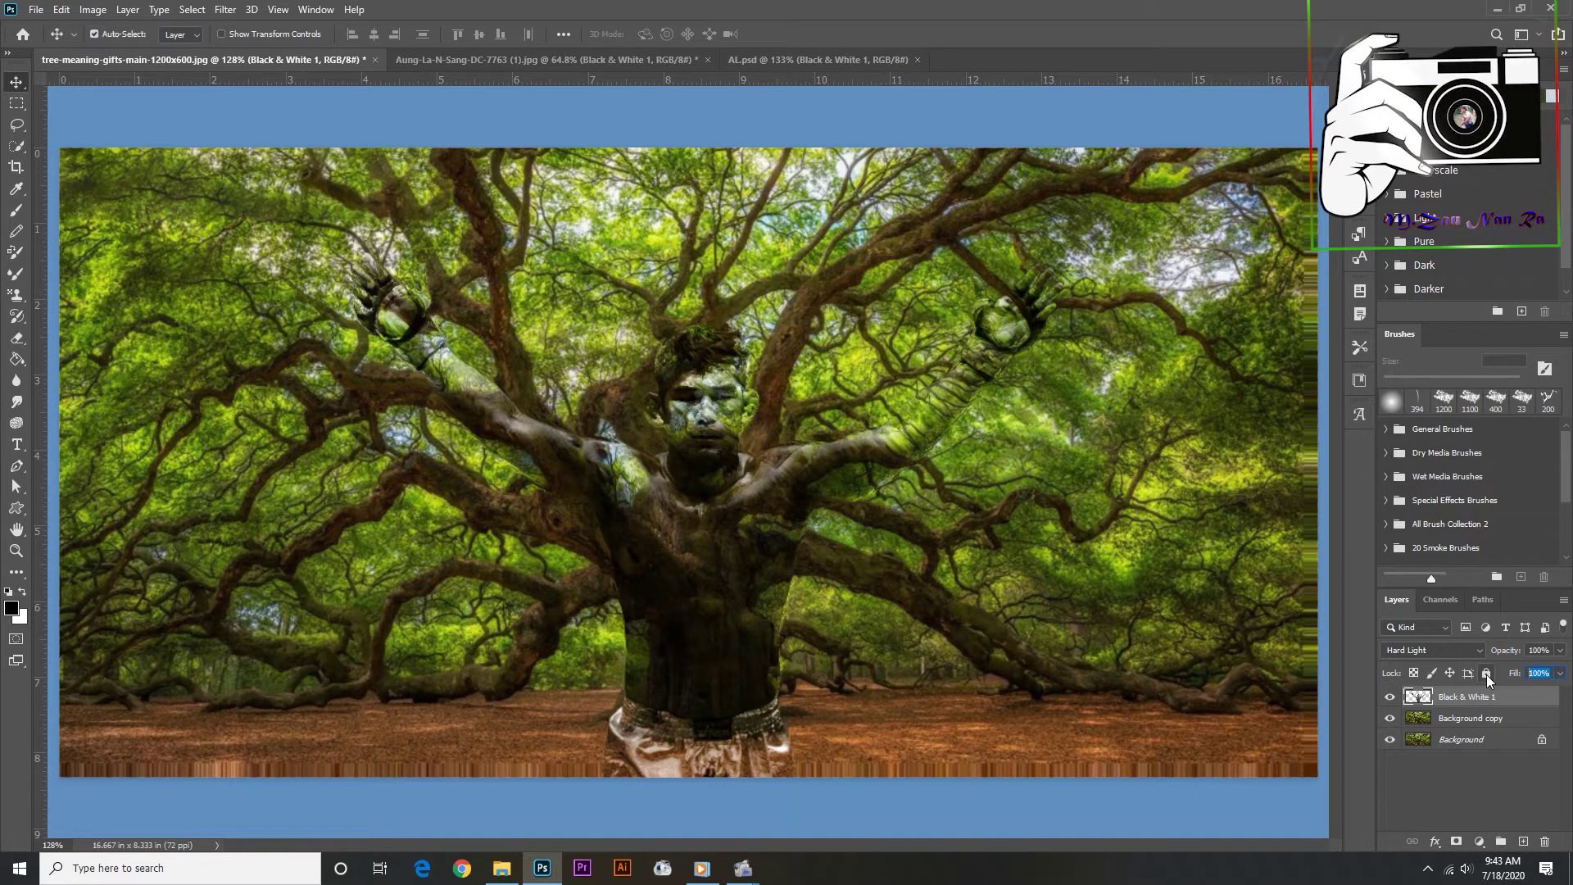
{"action": "type", "text": "50"}
{"action": "key", "text": "Return"}
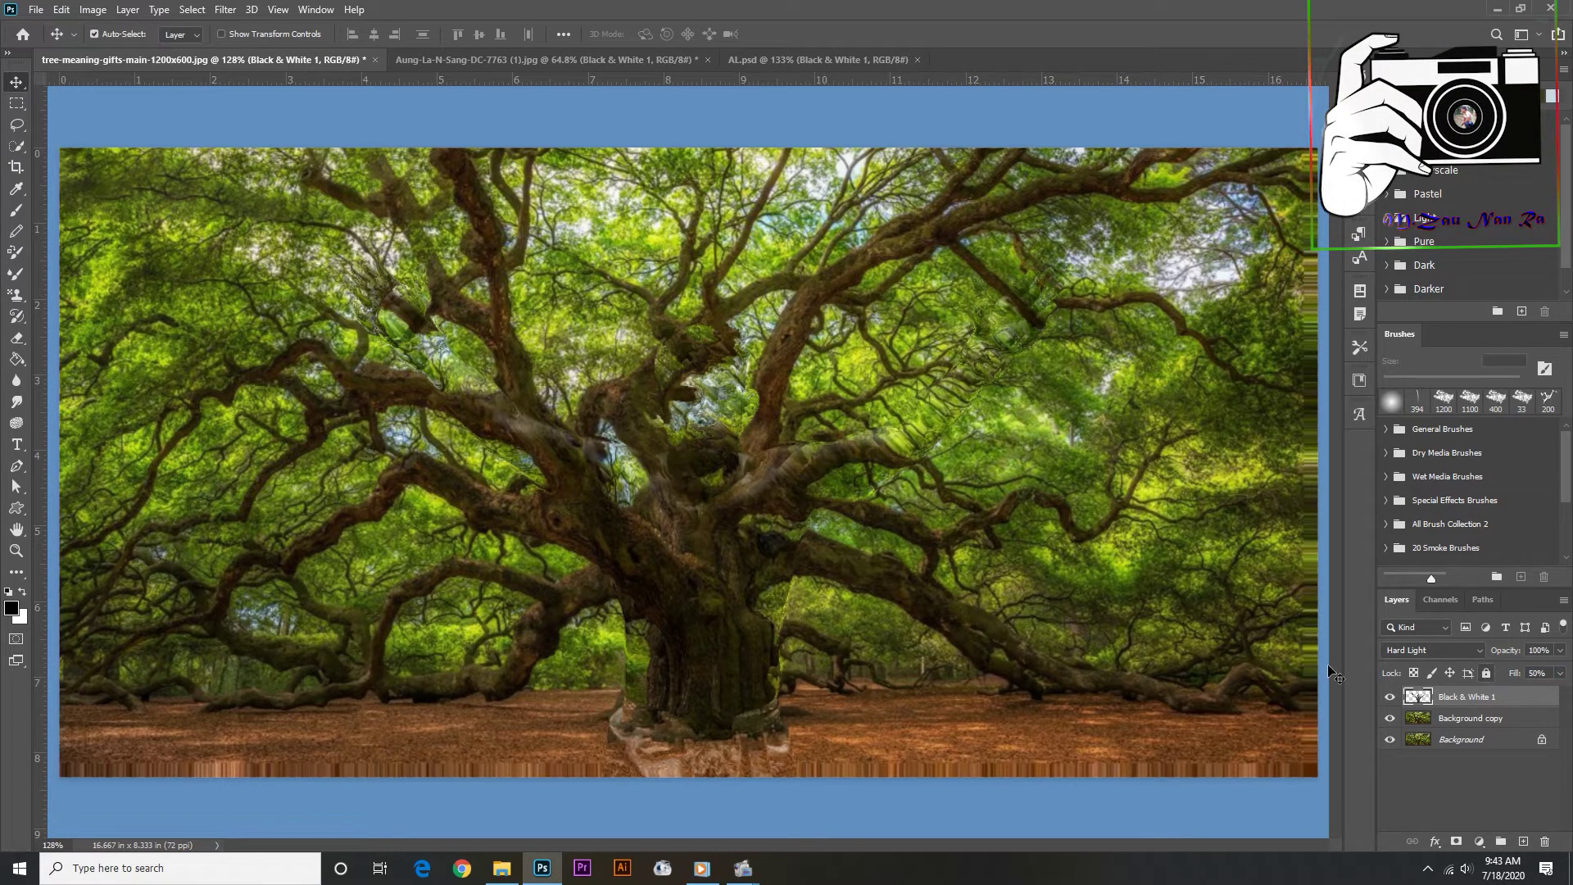
{"action": "scroll", "coordinate": [820, 532], "scroll_direction": "up", "scroll_amount": 2}
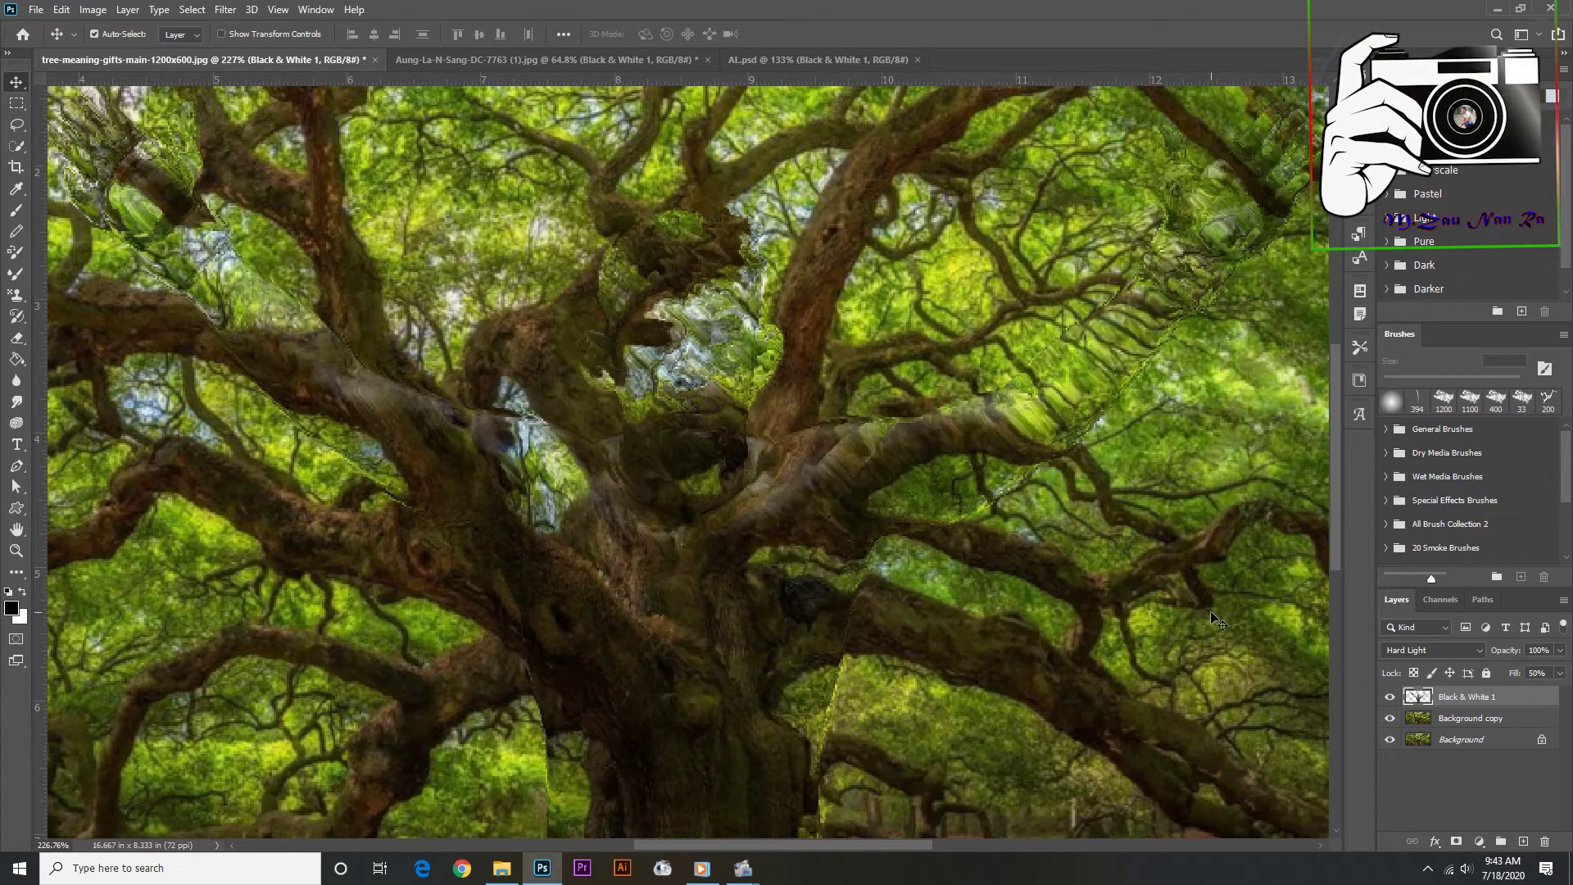
{"action": "scroll", "coordinate": [1034, 647], "scroll_direction": "down", "scroll_amount": 1}
{"action": "scroll", "coordinate": [1034, 647], "scroll_direction": "down", "scroll_amount": 1}
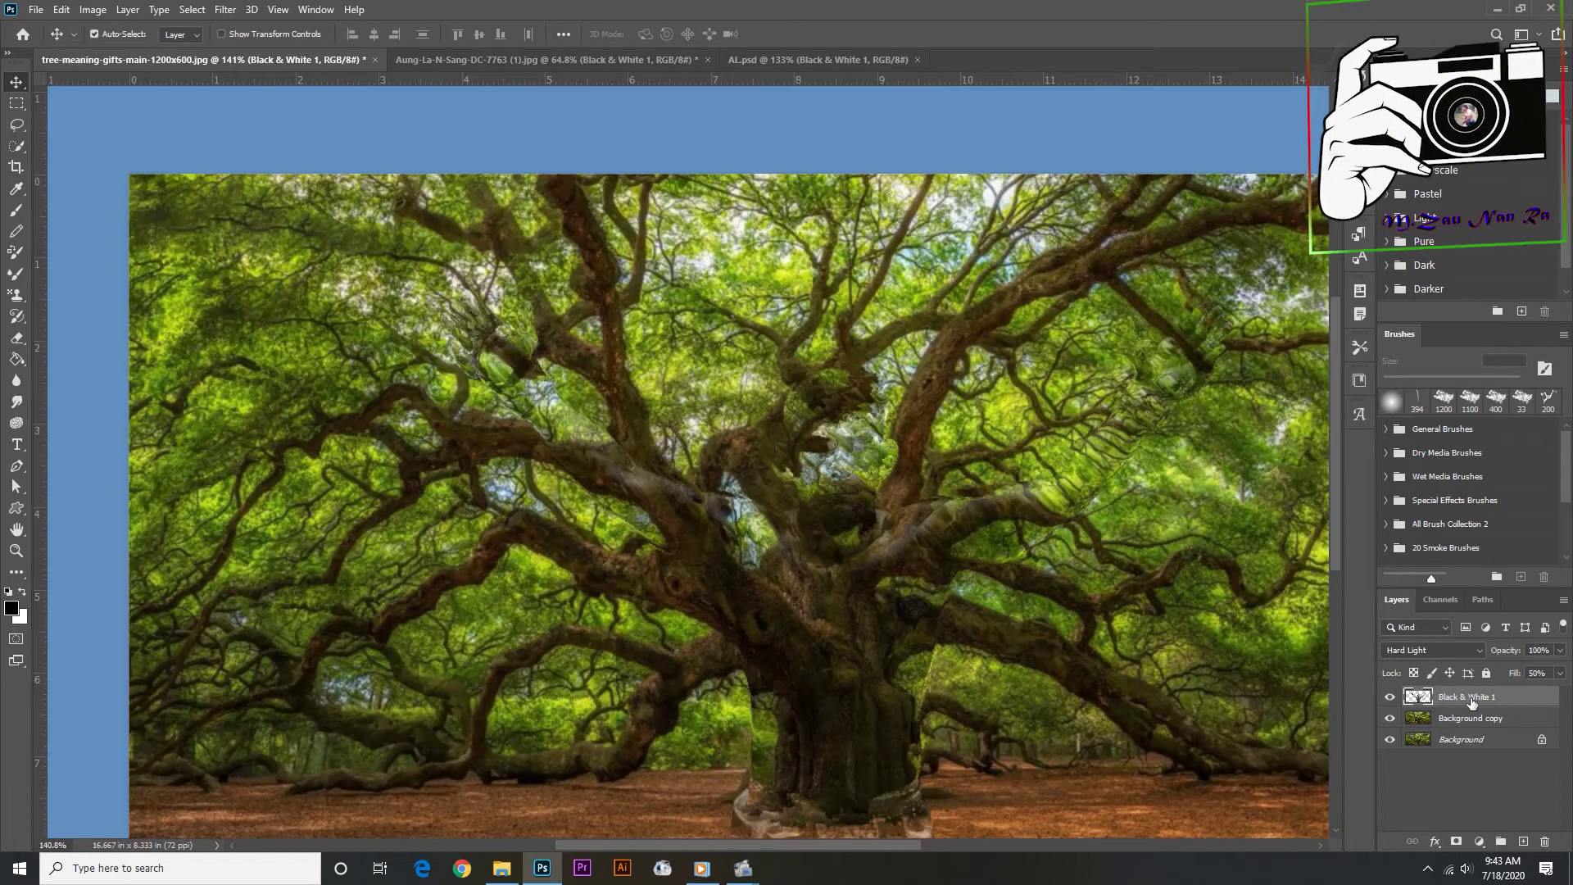
- Give Black & White 1 an Inner Glow with 22% opacity, 8% noise, size 0 and 18% choke
{"action": "double_click", "coordinate": [1524, 696]}
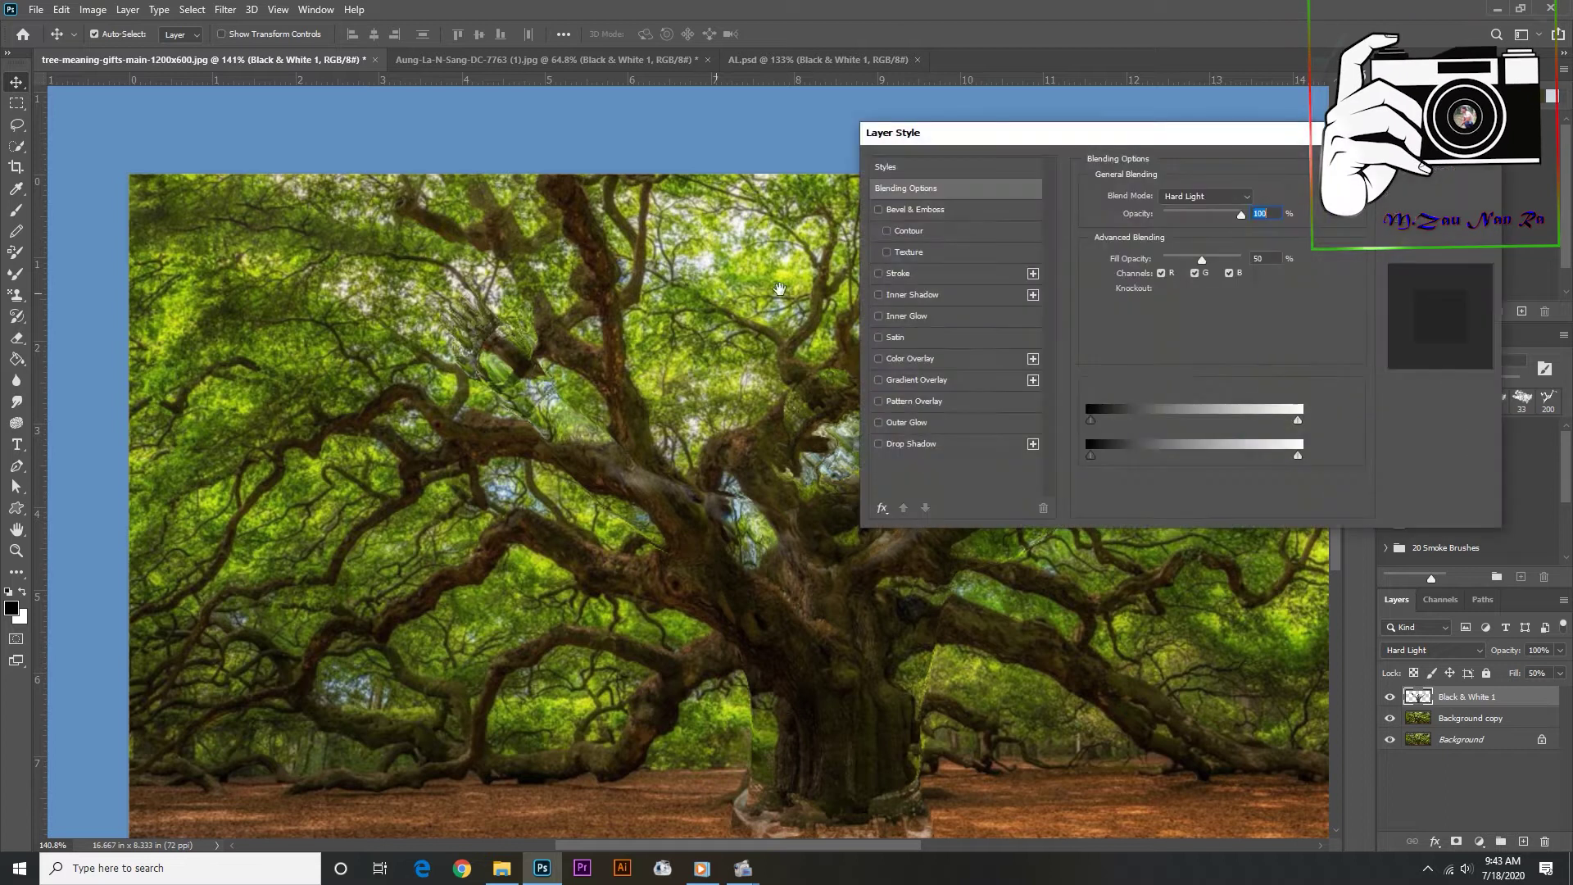
{"action": "left_click", "coordinate": [931, 315]}
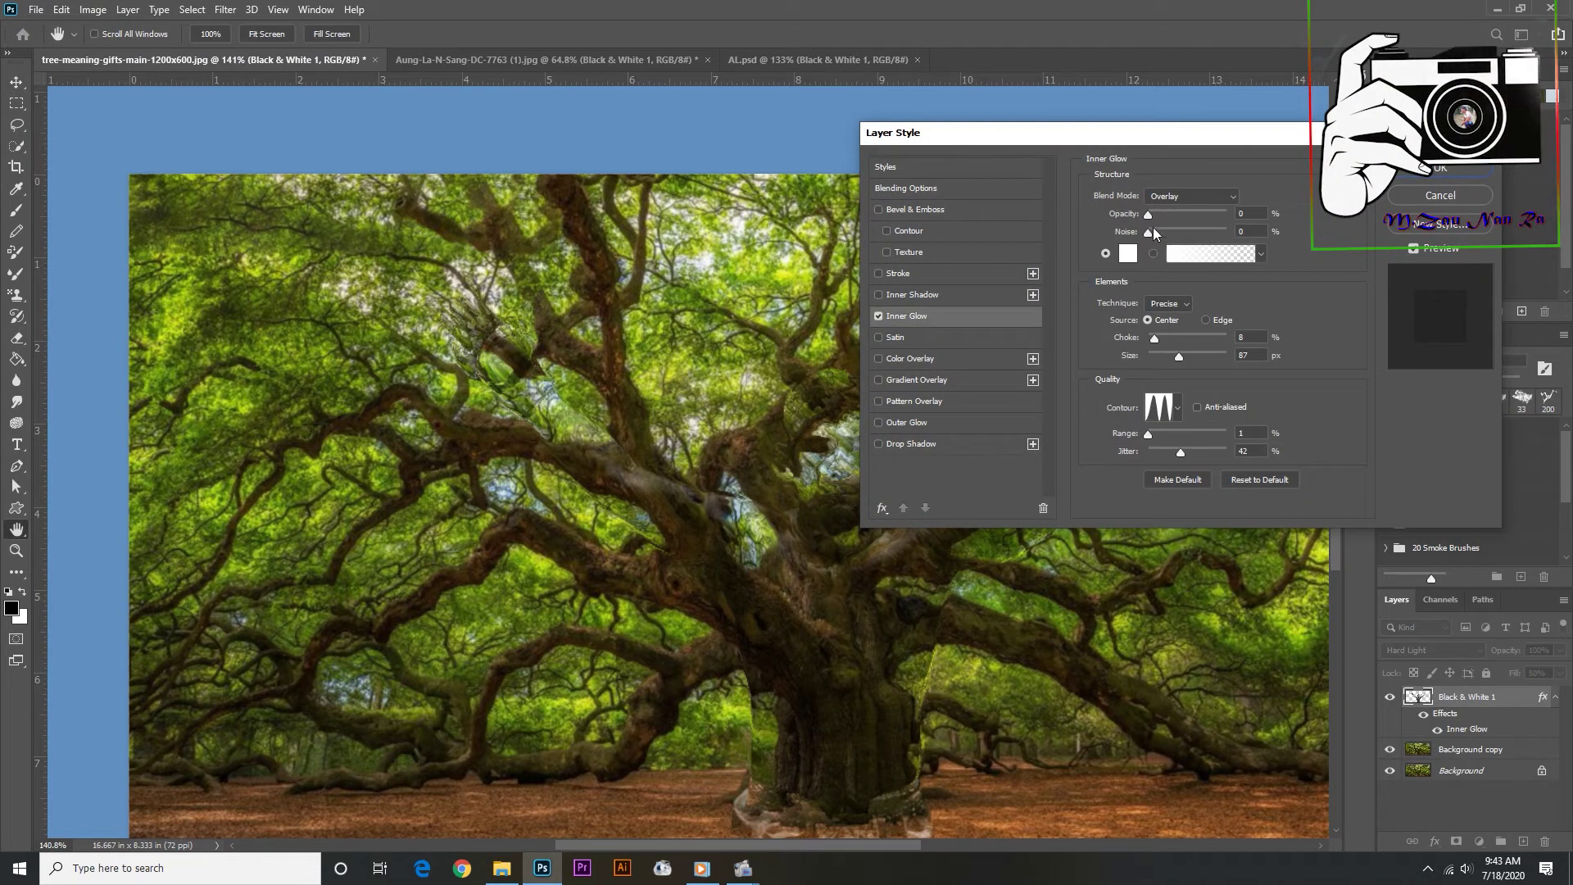
{"action": "left_click_drag", "start_coordinate": [1151, 214], "coordinate": [1167, 214]}
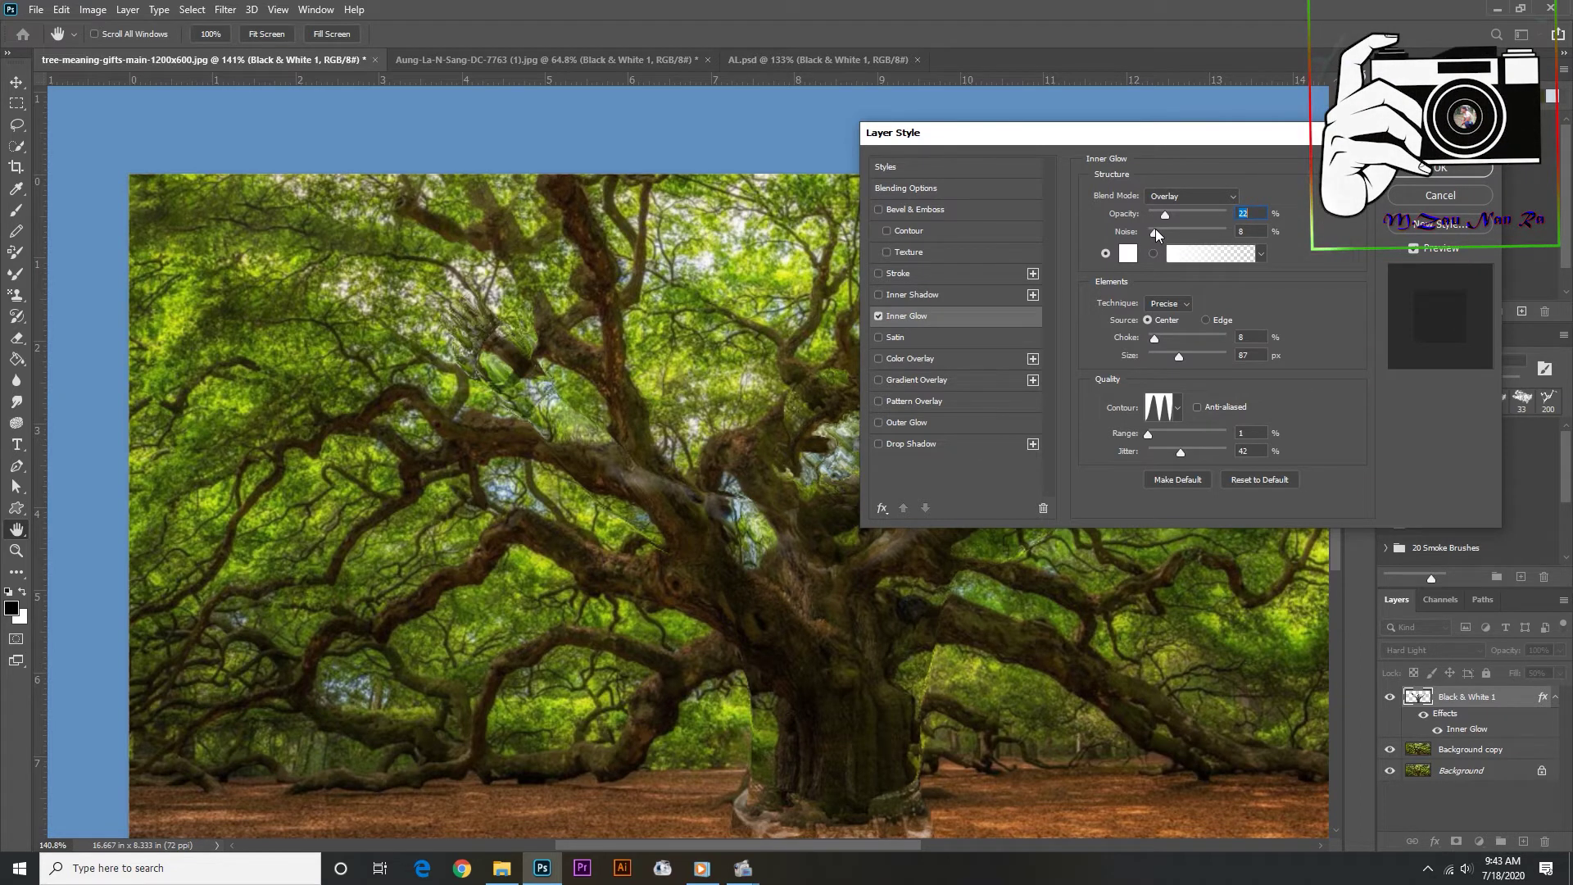
{"action": "left_click", "coordinate": [1156, 232]}
{"action": "left_click_drag", "start_coordinate": [1179, 355], "coordinate": [1144, 347]}
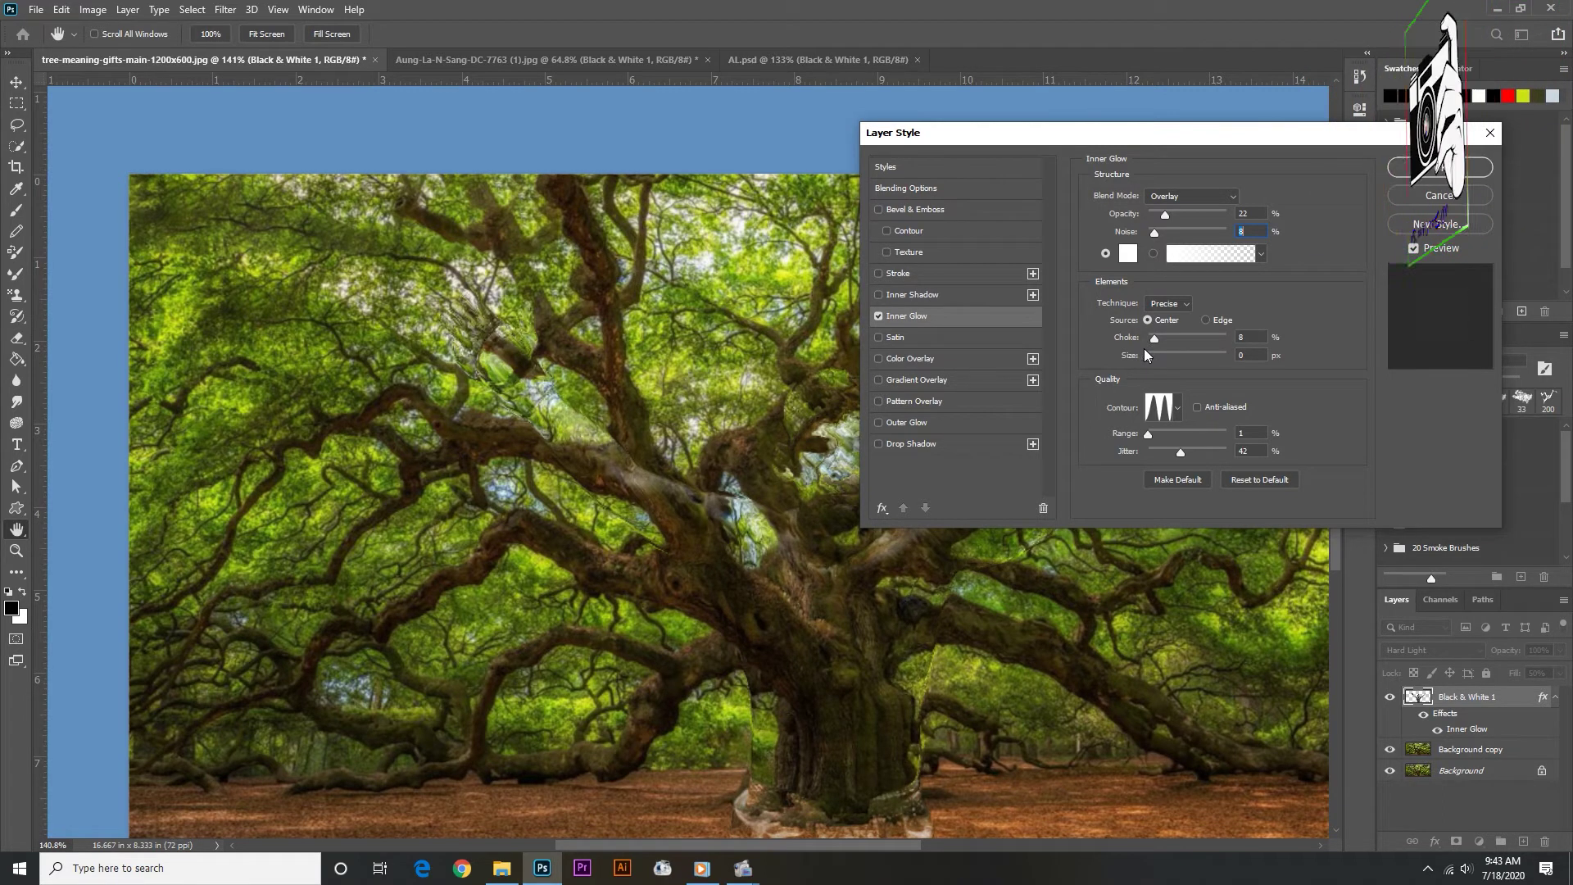
{"action": "left_click_drag", "start_coordinate": [1155, 337], "coordinate": [1163, 337]}
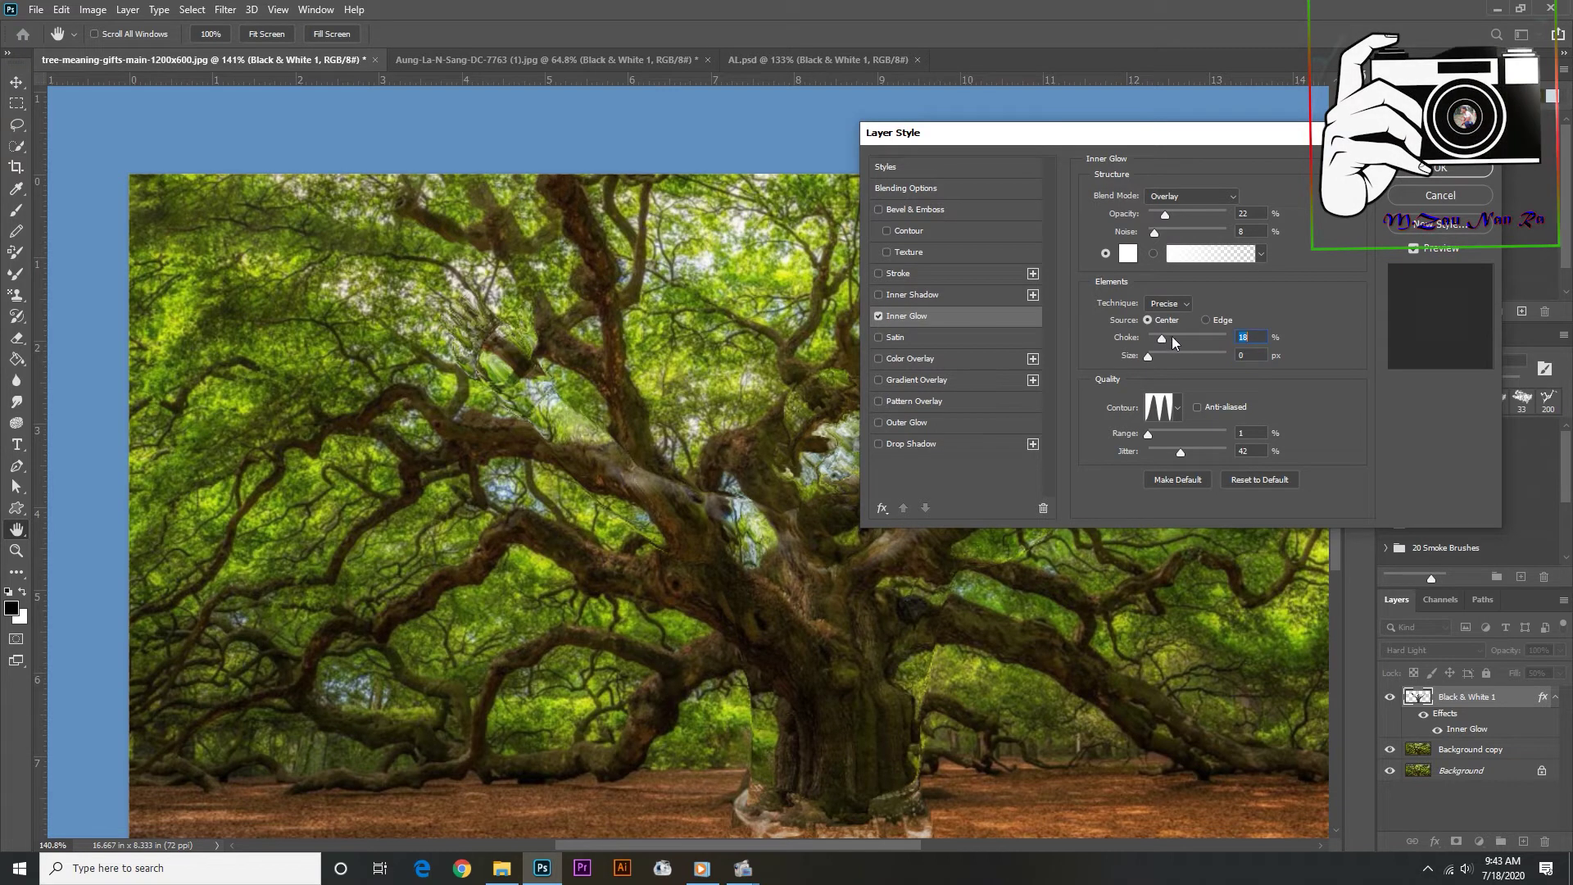
{"action": "left_click", "coordinate": [1448, 170]}
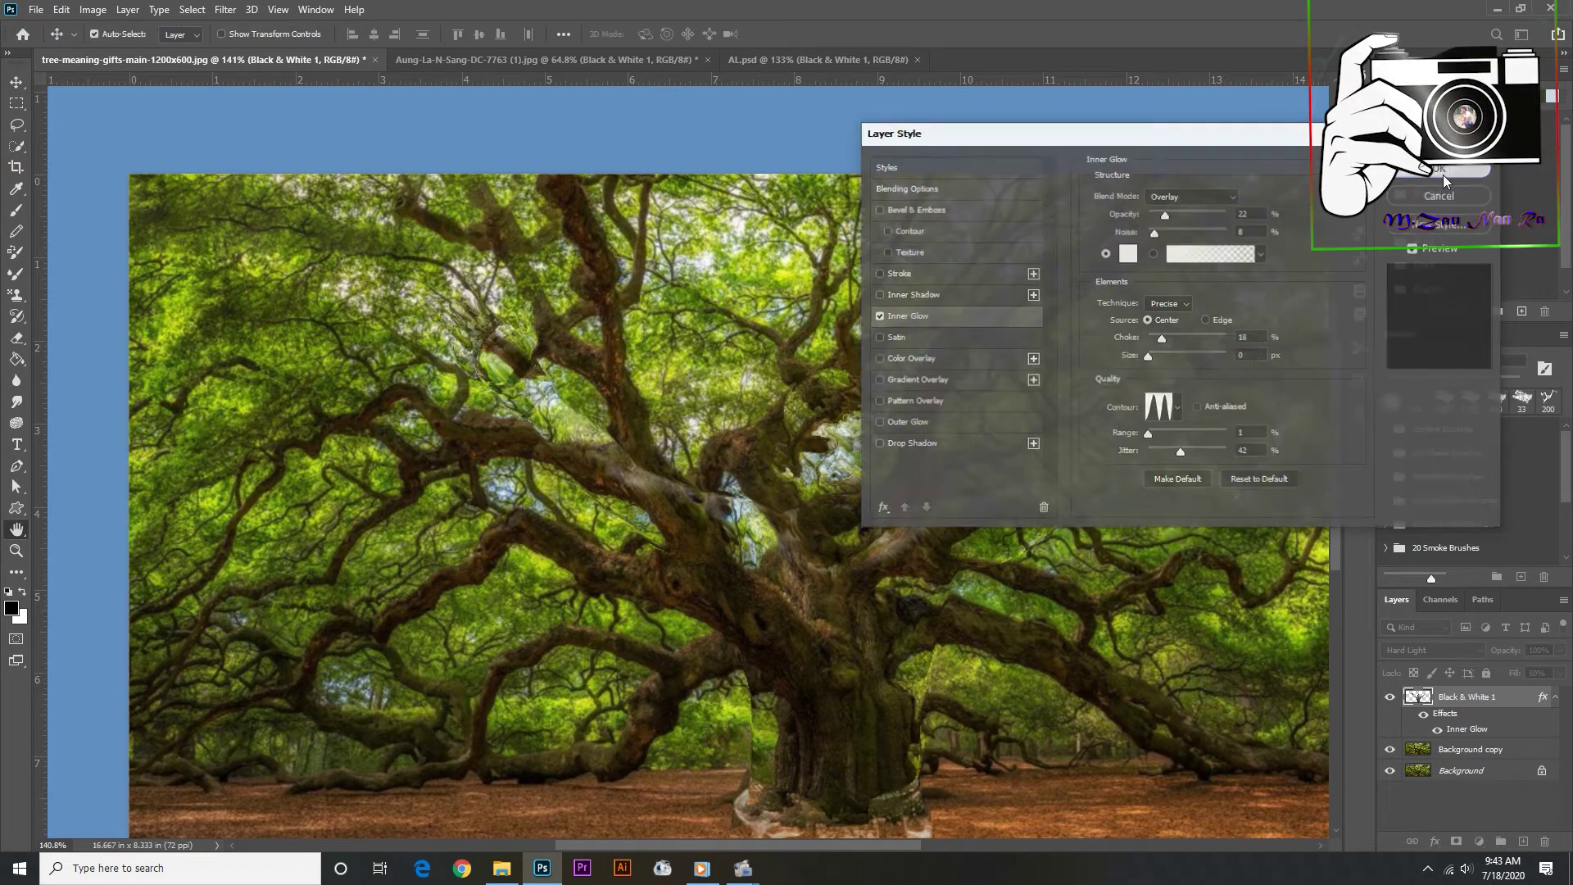
- Duplicate the Black & White 1 layer and enlarge the copy's Inner Glow size
{"action": "scroll", "coordinate": [867, 484], "scroll_direction": "up", "scroll_amount": 3}
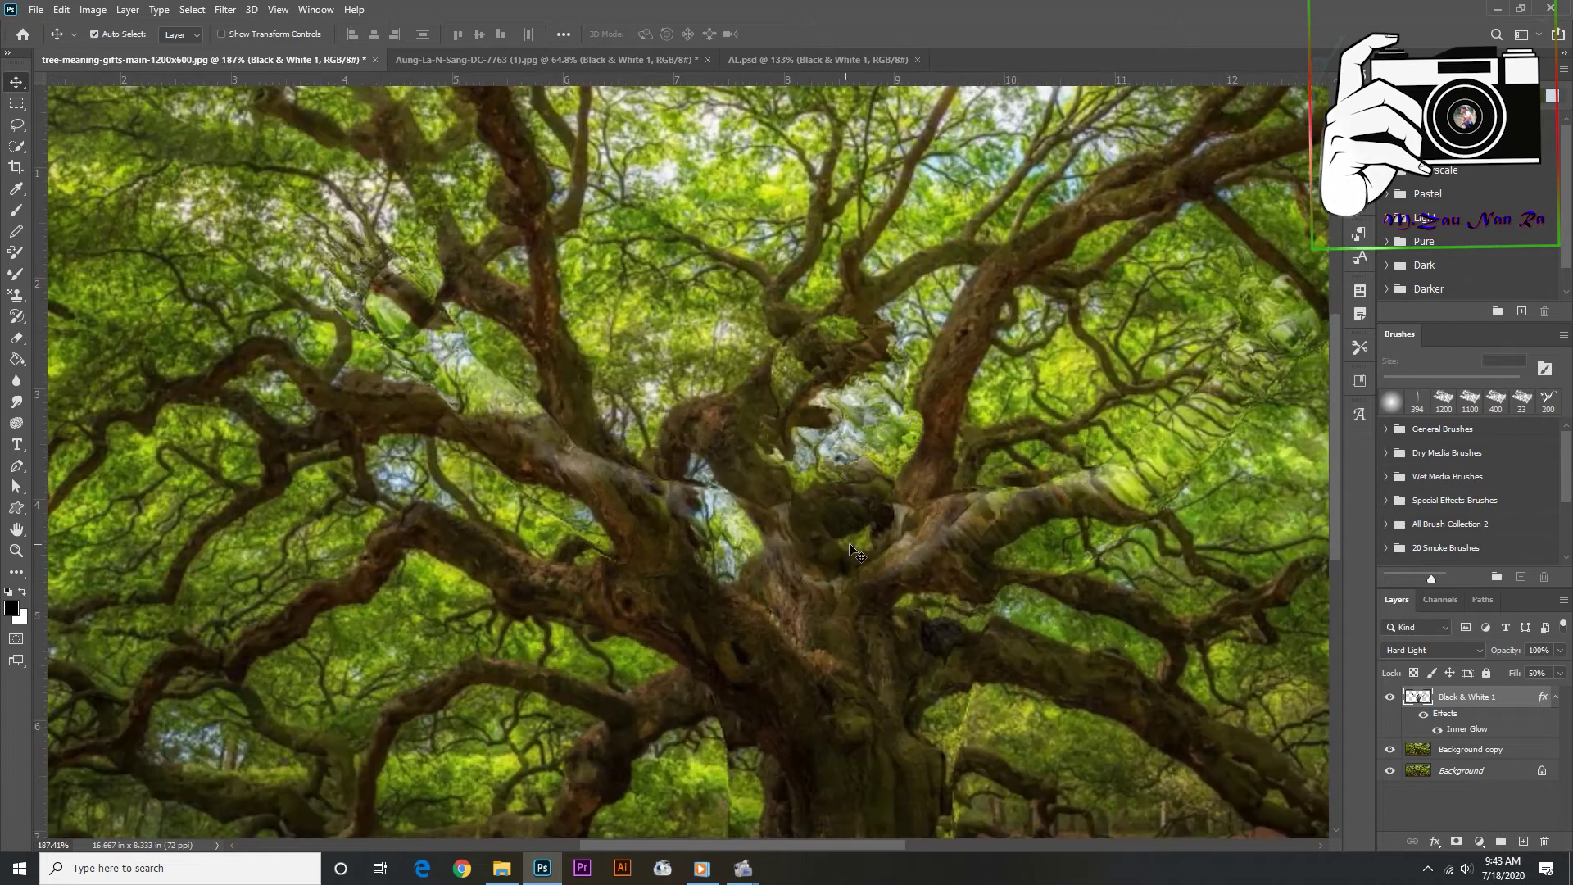
{"action": "key", "text": "ctrl+j"}
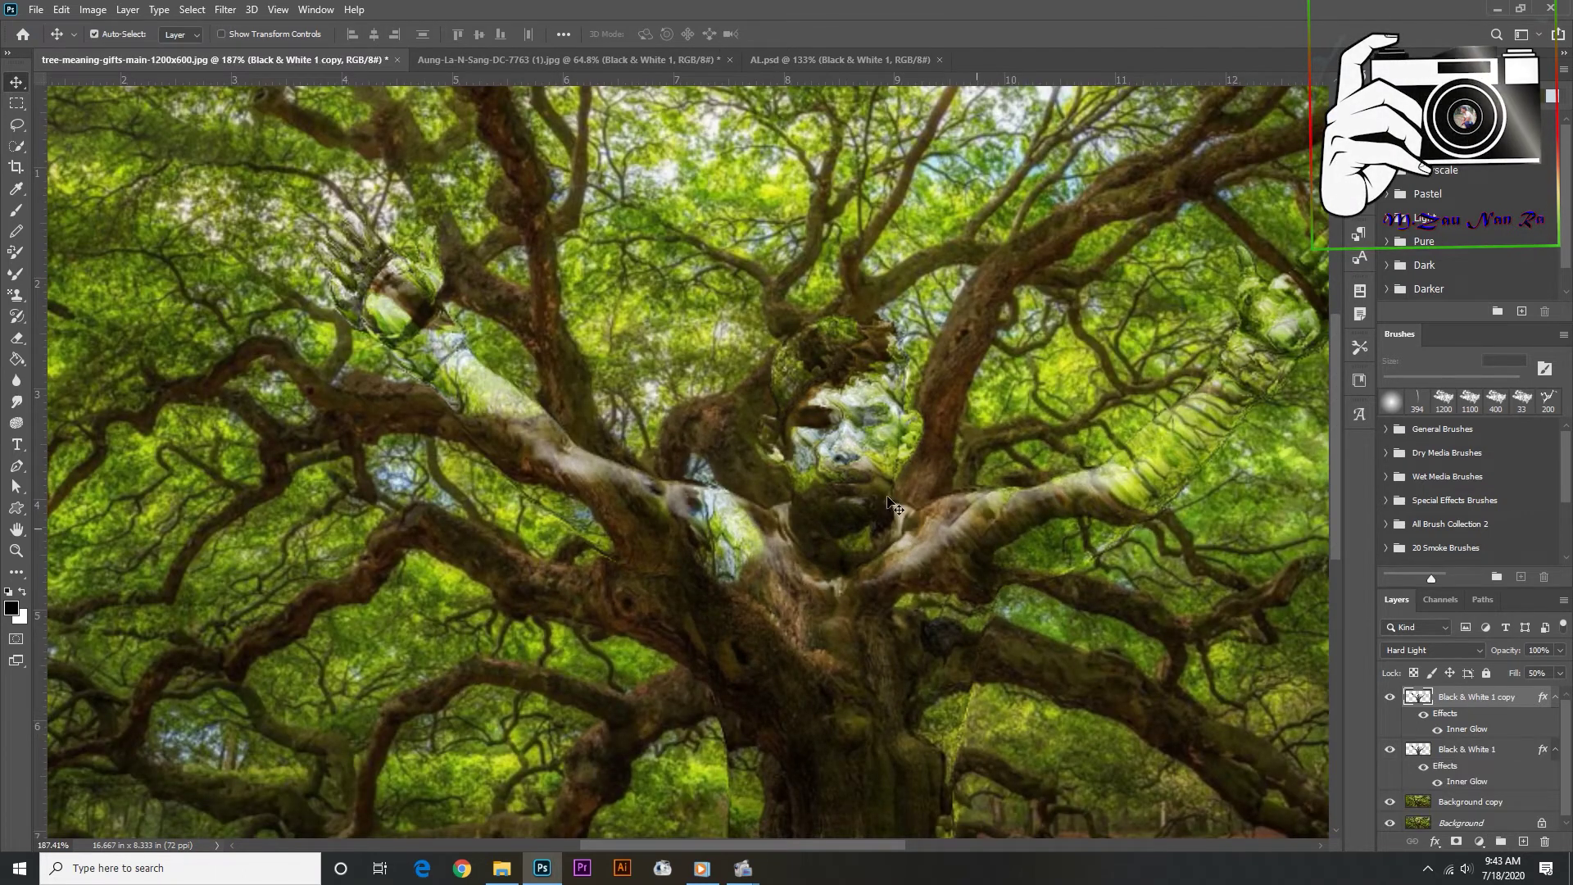
{"action": "scroll", "coordinate": [1031, 570], "scroll_direction": "down", "scroll_amount": 3}
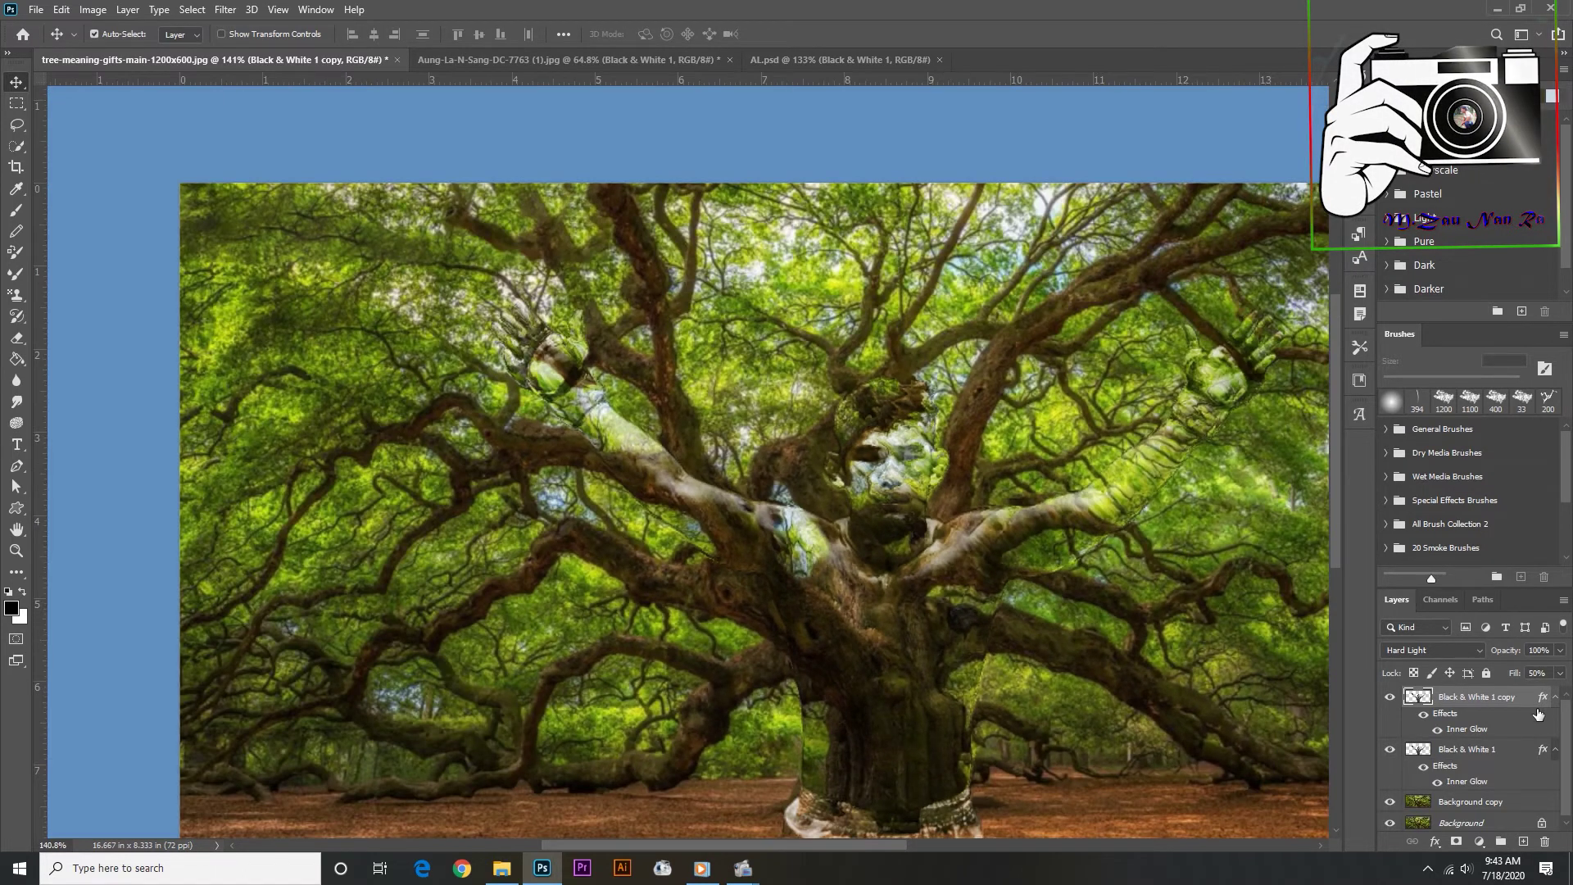
{"action": "double_click", "coordinate": [1467, 728]}
{"action": "left_click_drag", "start_coordinate": [1149, 356], "coordinate": [1193, 357]}
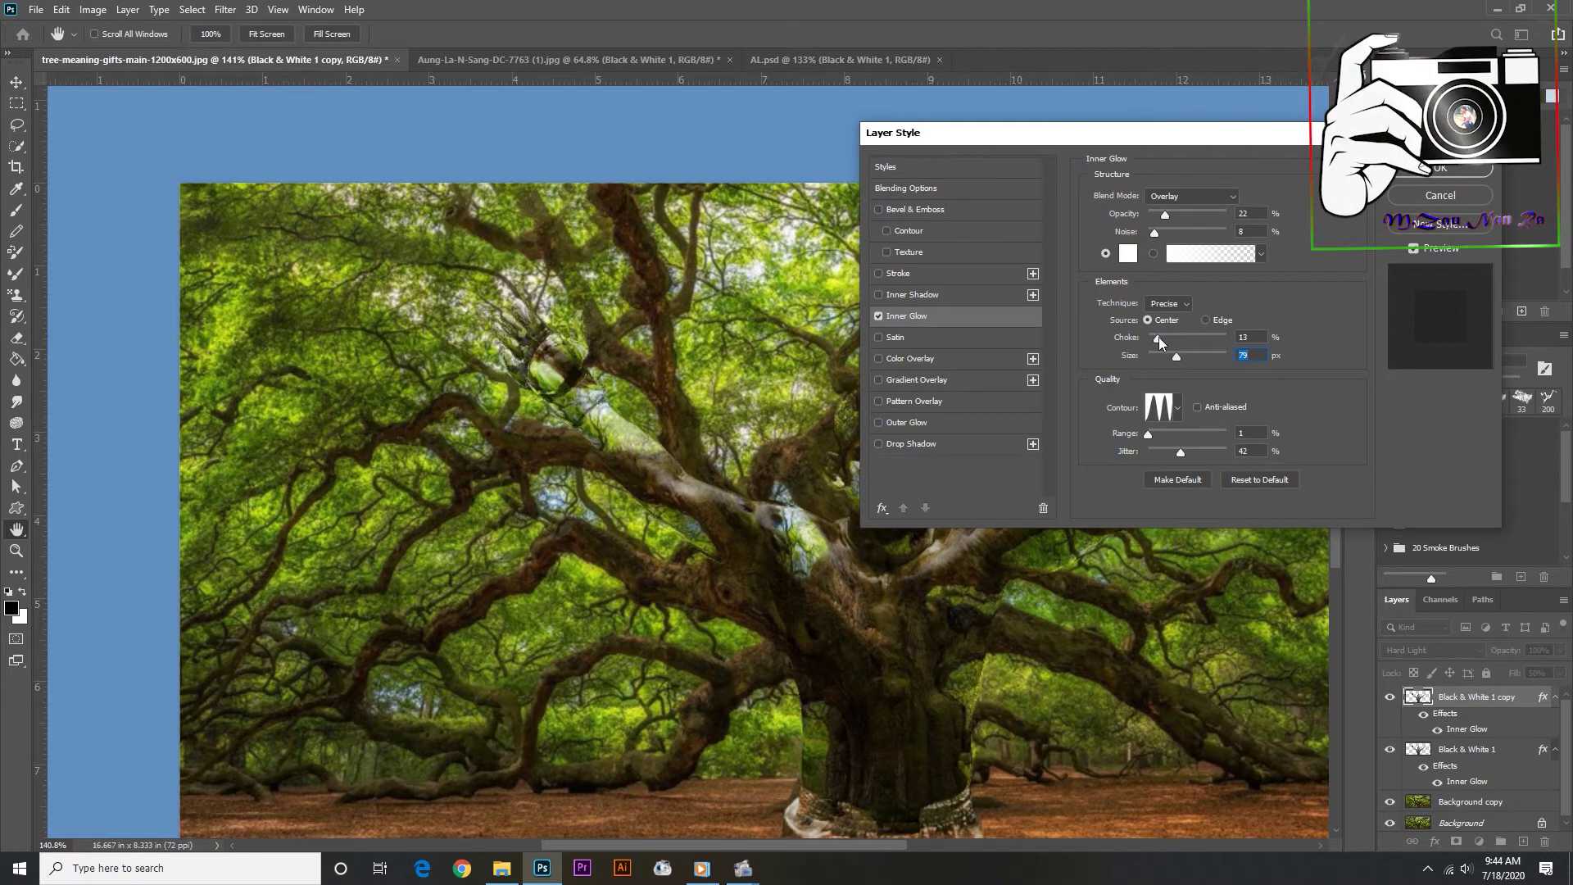
{"action": "key", "text": "Return"}
- Duplicate the fighter layer again with a higher fill, then select the Background copy layer
{"action": "type", "text": "30"}
{"action": "key", "text": "ctrl+j"}
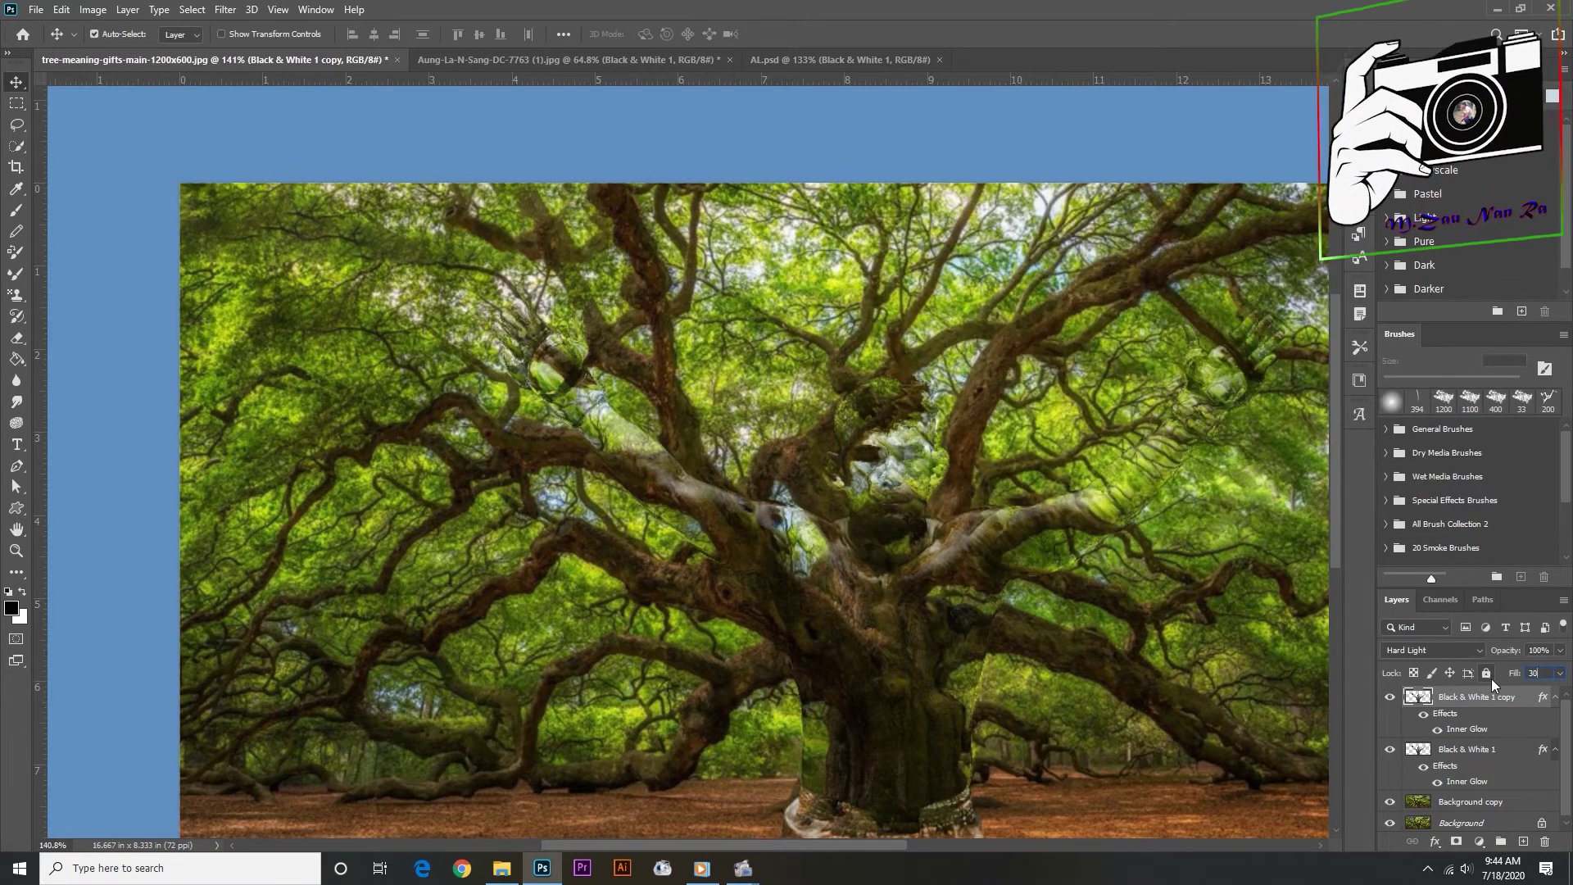
{"action": "scroll", "coordinate": [404, 331], "scroll_direction": "up", "scroll_amount": 5}
{"action": "key", "text": "ctrl+0"}
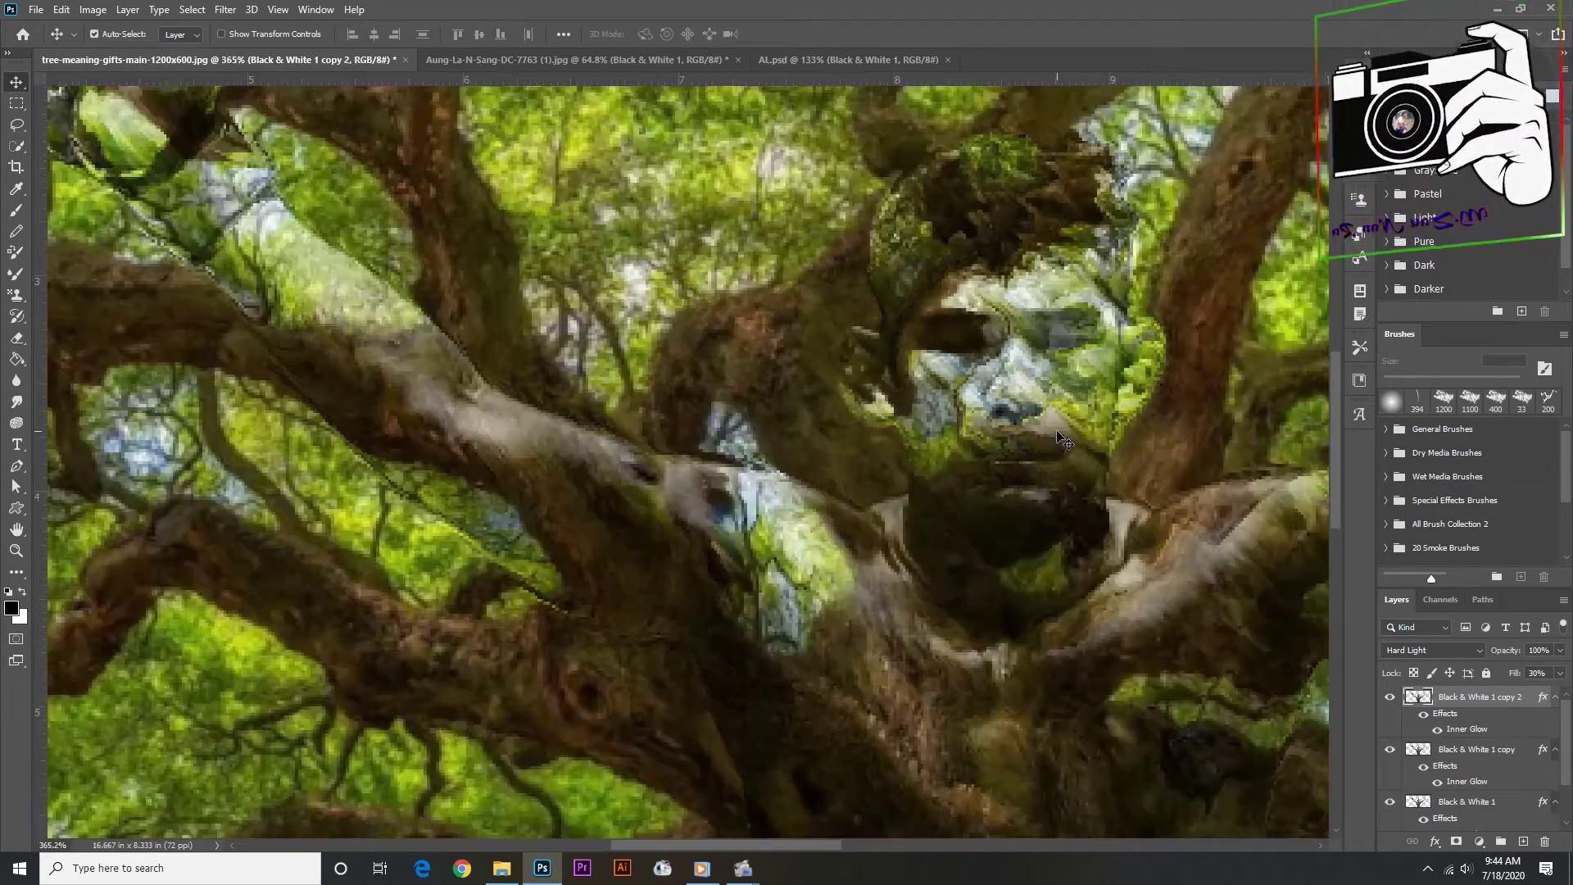
{"action": "key", "text": "shift+4"}
{"action": "key", "text": "shift+9"}
{"action": "scroll", "coordinate": [703, 427], "scroll_direction": "up", "scroll_amount": 1}
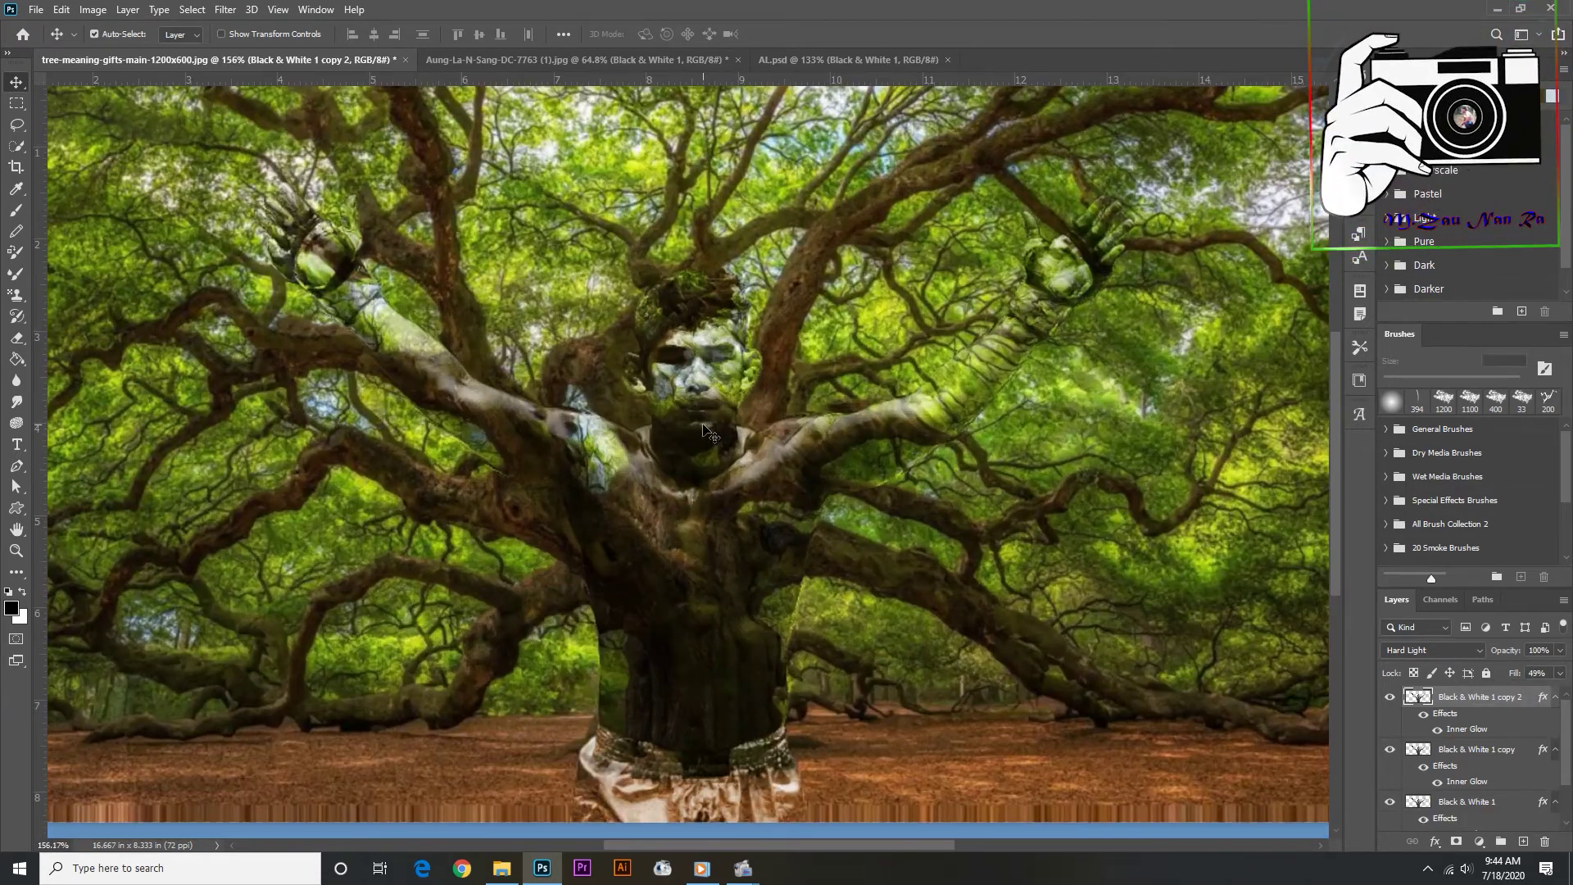
{"action": "left_click", "coordinate": [710, 434]}
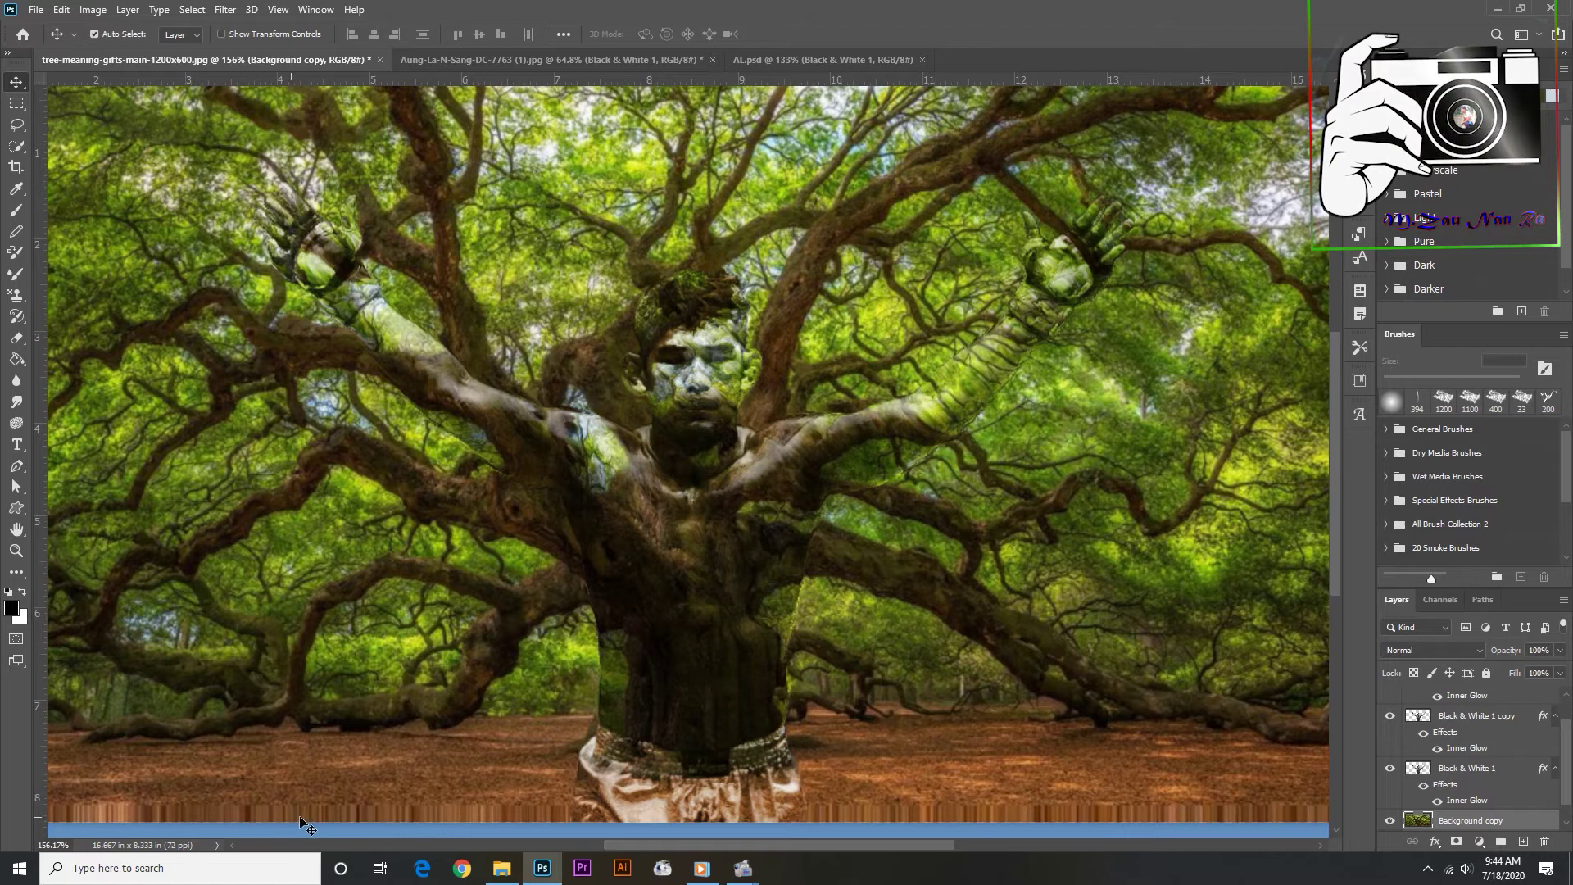
{"action": "scroll", "coordinate": [1168, 536], "scroll_direction": "down", "scroll_amount": 2}
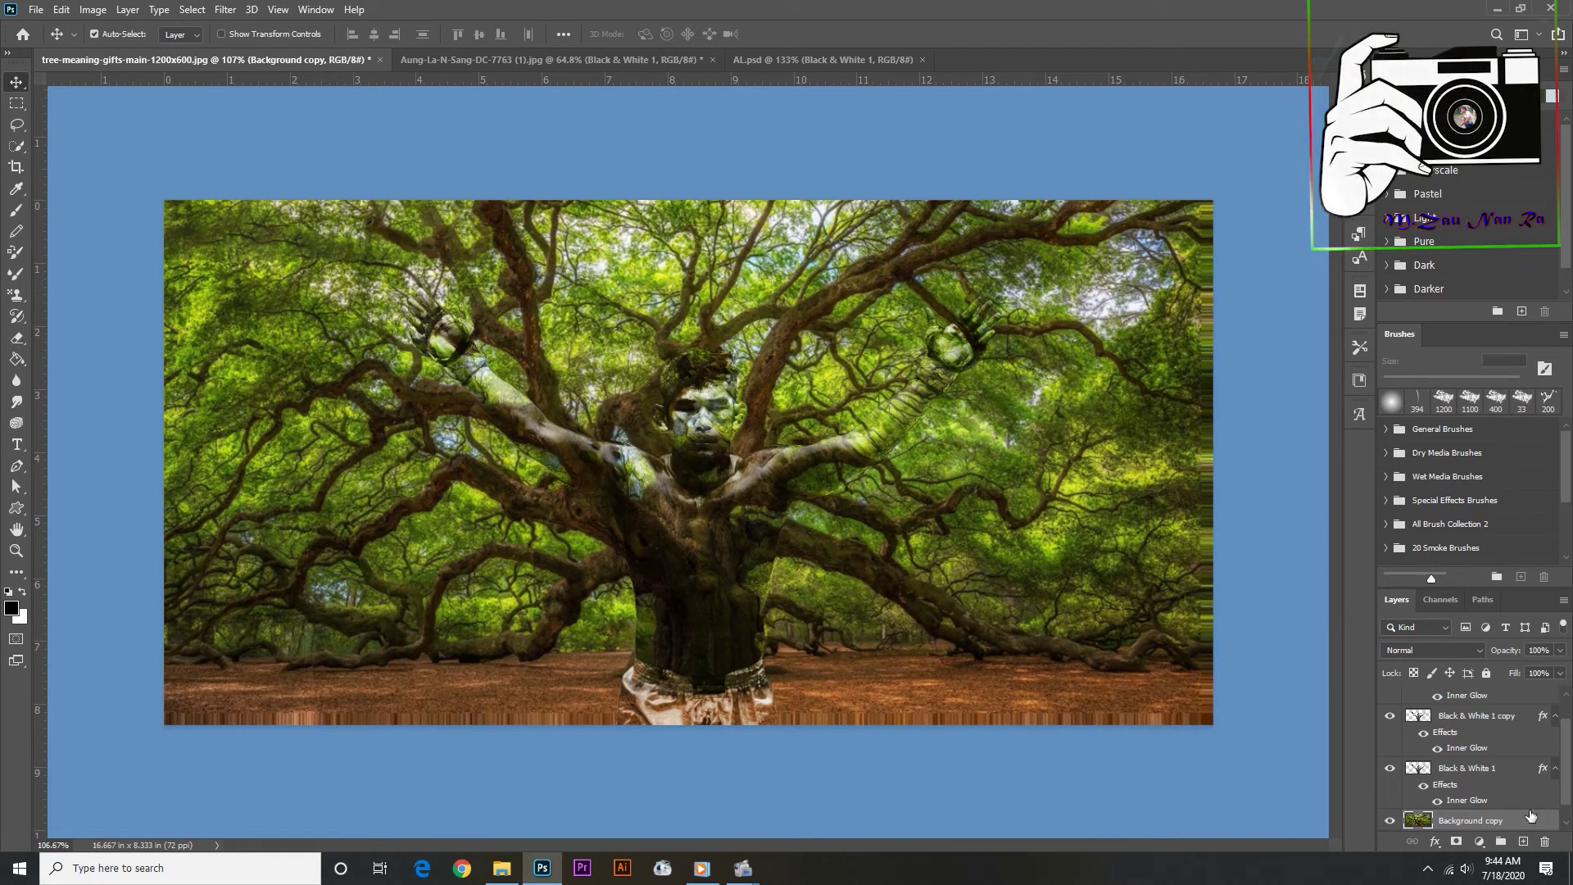
{"action": "scroll", "coordinate": [1490, 807], "scroll_direction": "down", "scroll_amount": 1}
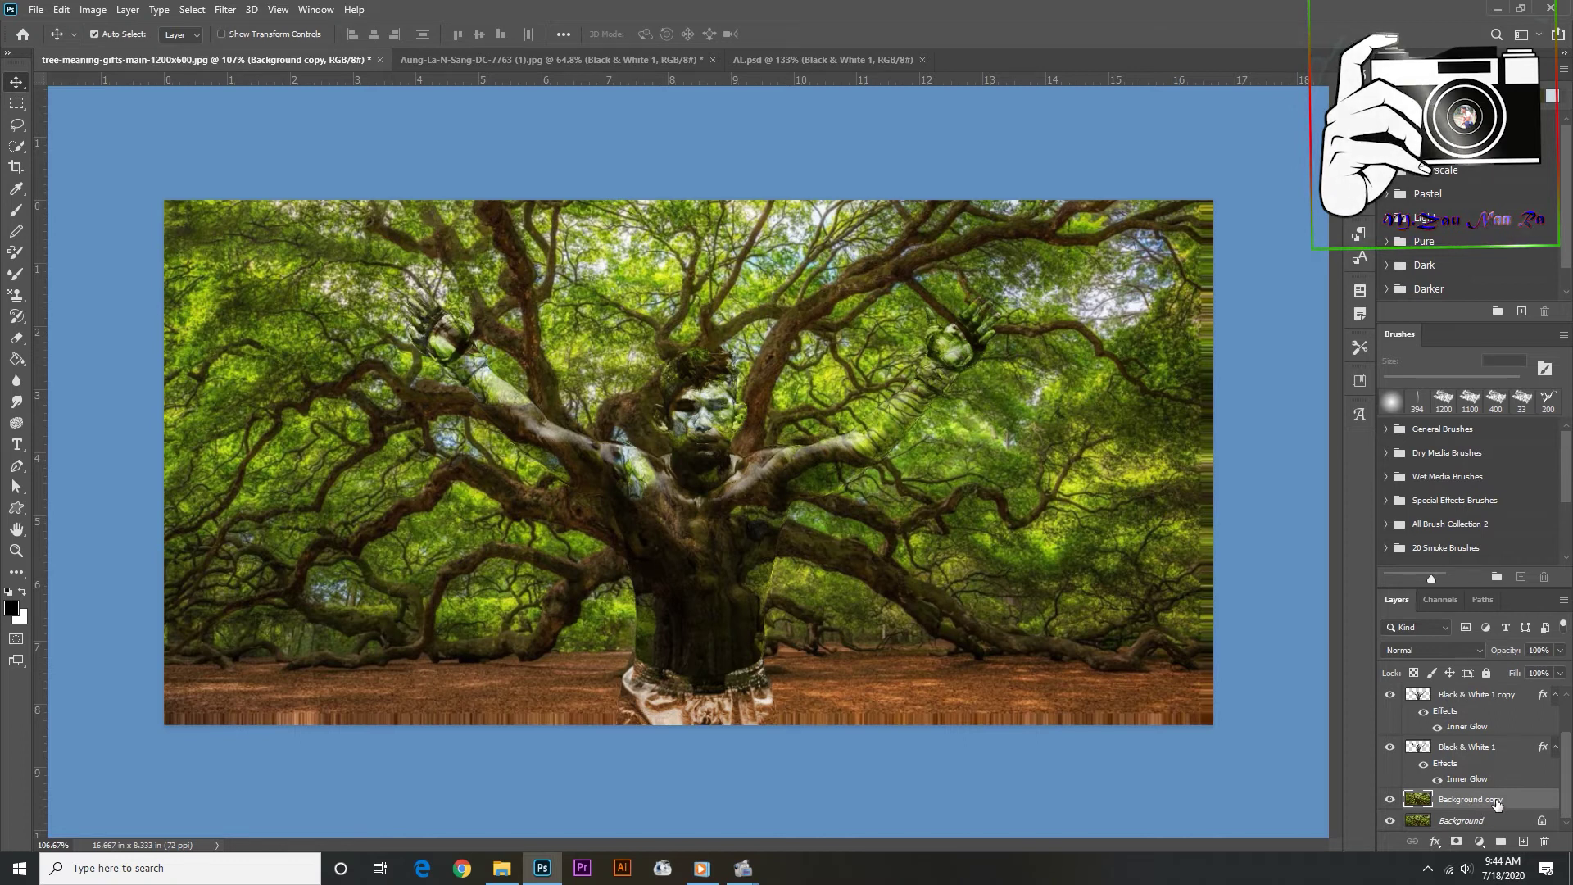
- Add a layer mask to Background copy and ready a smaller brush for masking the bottom strip
{"action": "left_click", "coordinate": [1456, 843]}
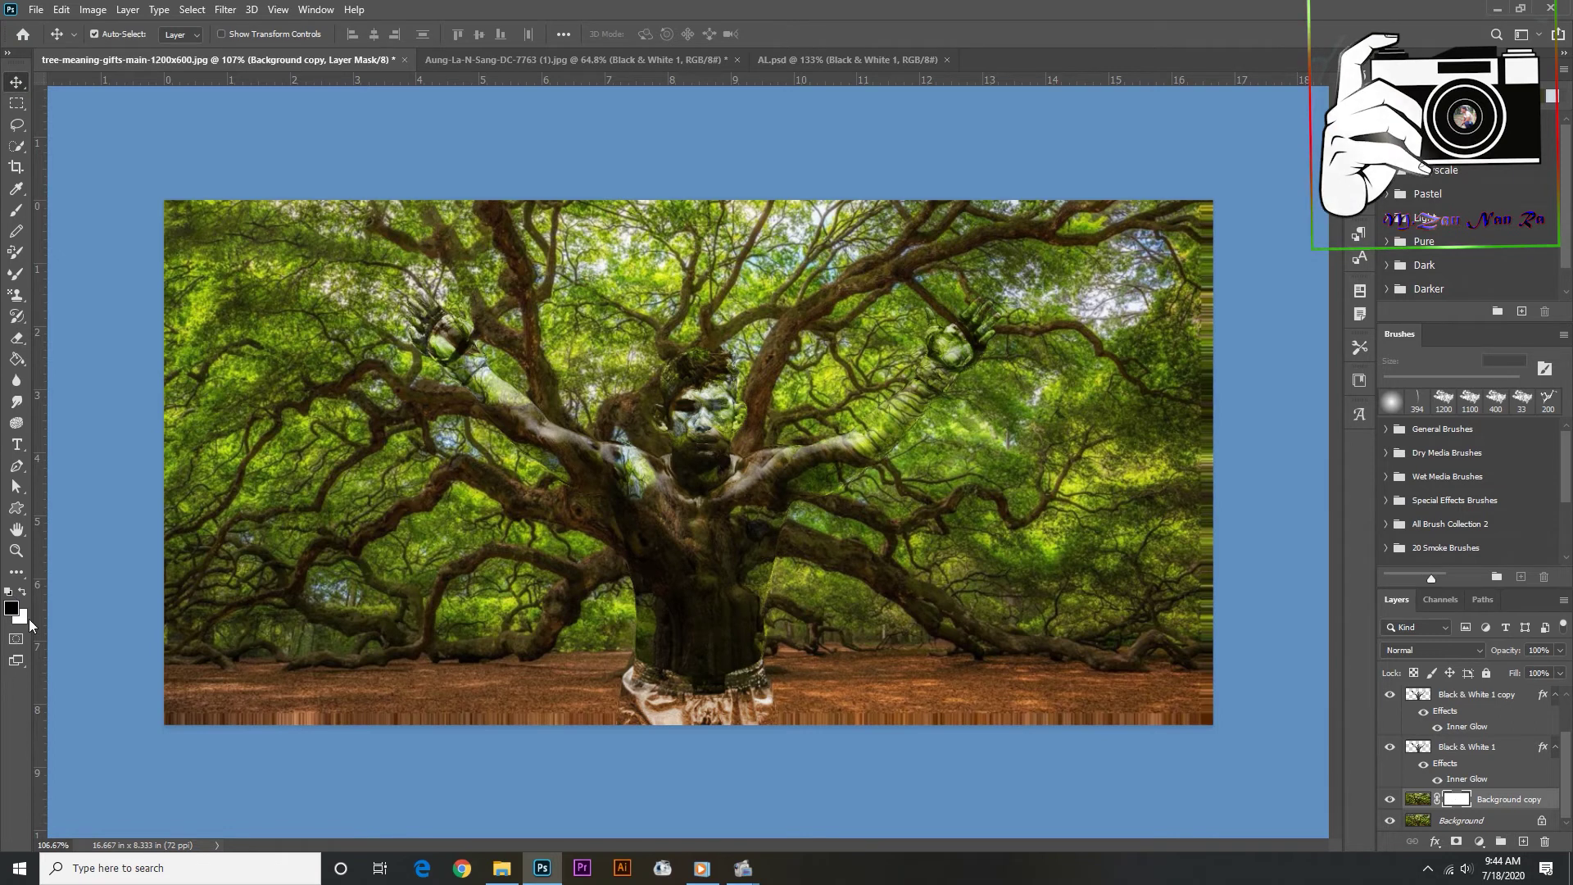
{"action": "left_click", "coordinate": [15, 210]}
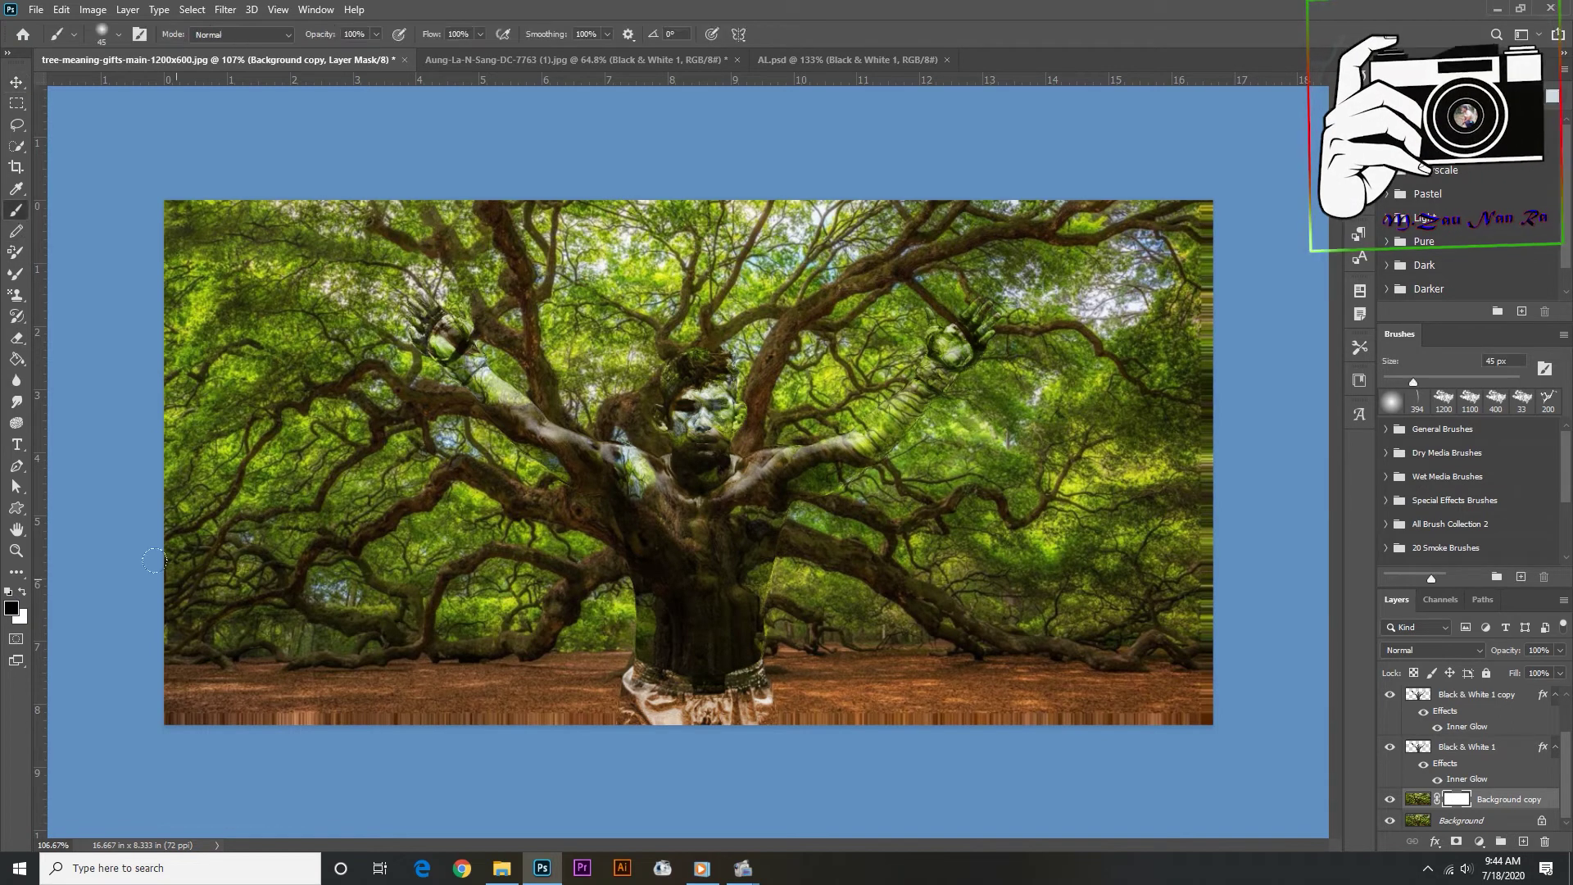
{"action": "scroll", "coordinate": [164, 655], "scroll_direction": "up", "scroll_amount": 2}
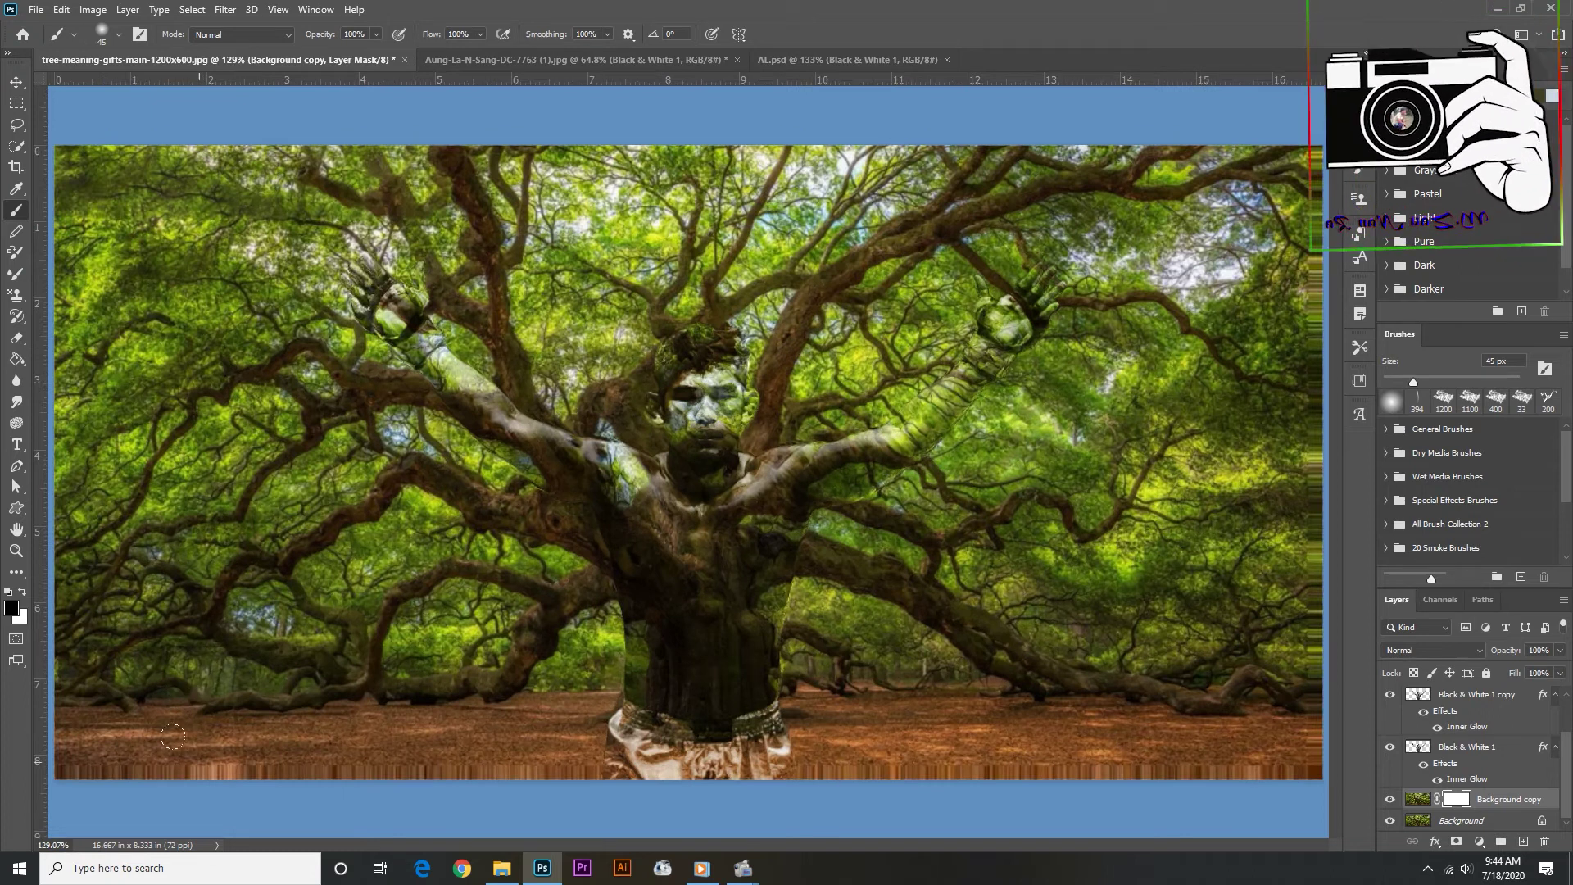
{"action": "key", "text": "bracketleft"}
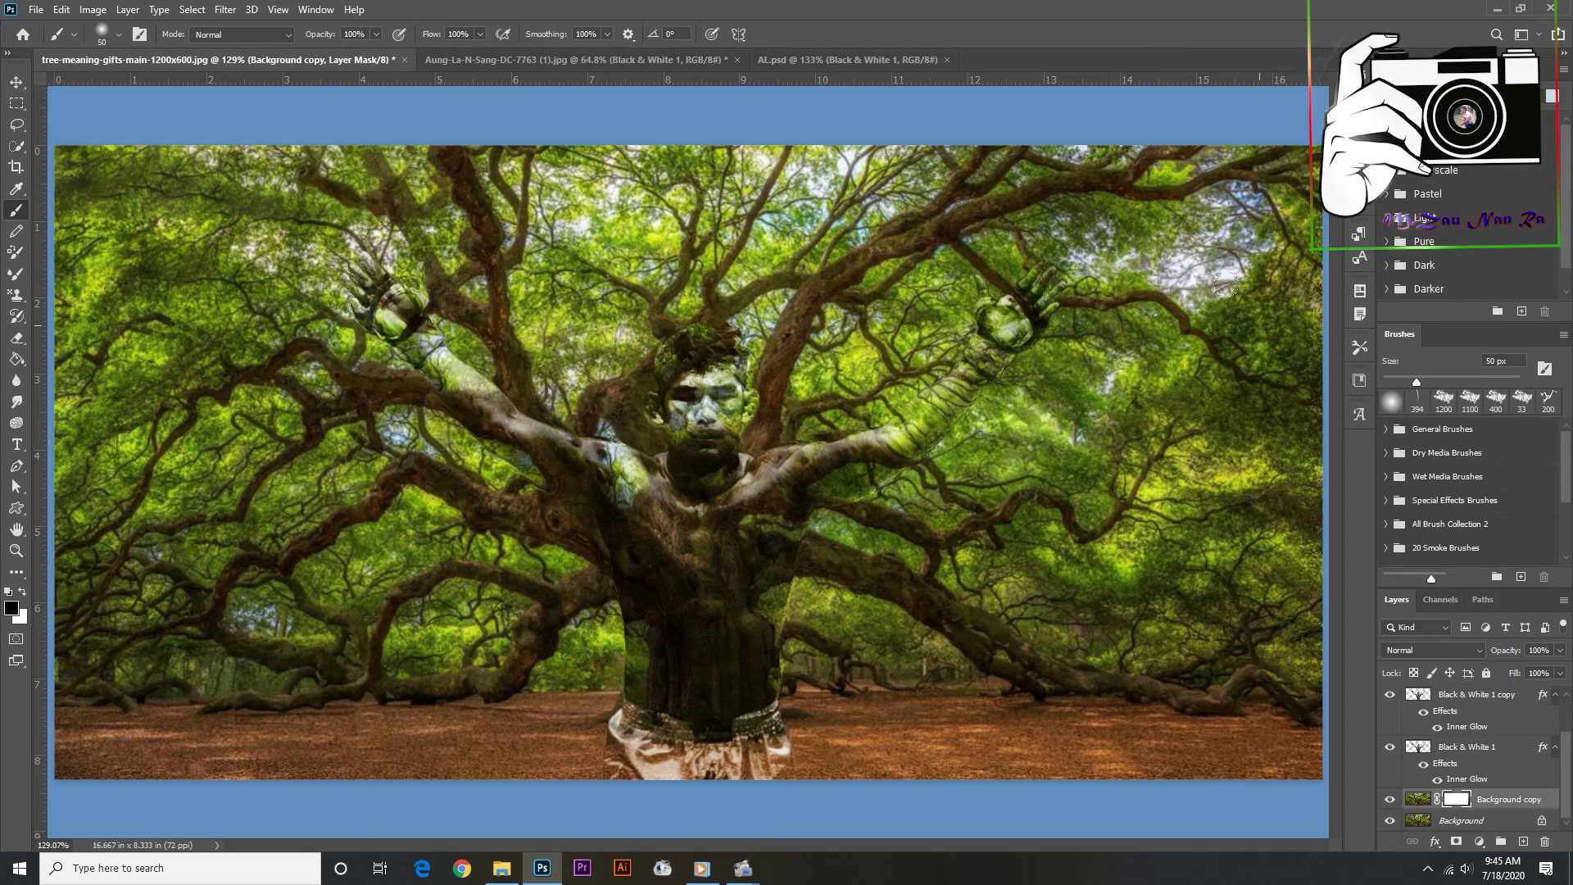
{"action": "scroll", "coordinate": [692, 503], "scroll_direction": "down", "scroll_amount": 3}
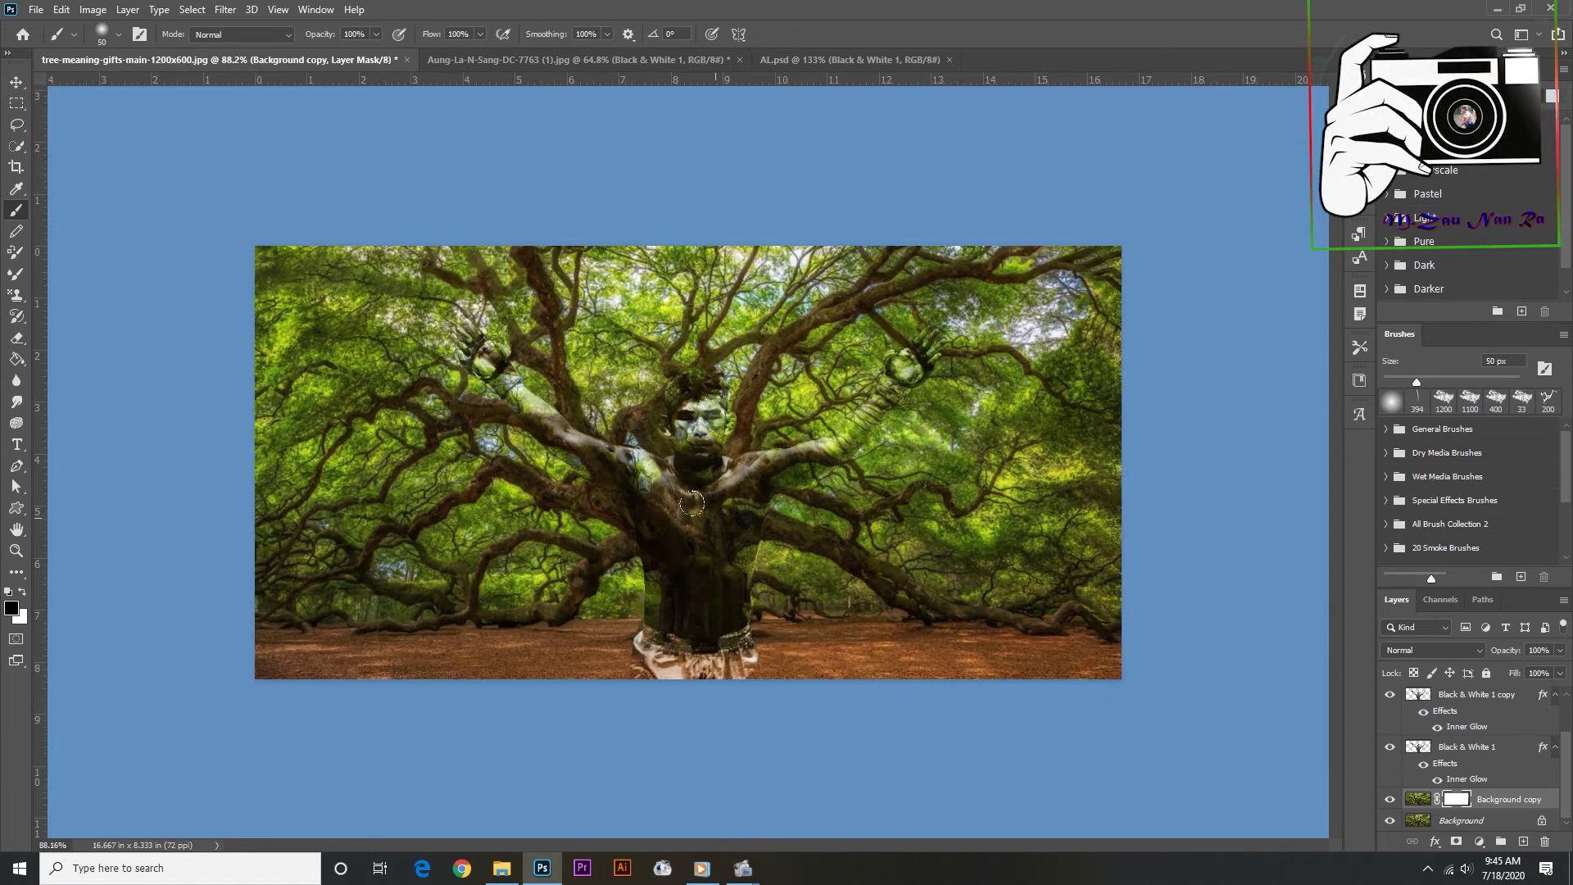
{"action": "scroll", "coordinate": [686, 402], "scroll_direction": "up", "scroll_amount": 2}
{"action": "scroll", "coordinate": [687, 401], "scroll_direction": "up", "scroll_amount": 2}
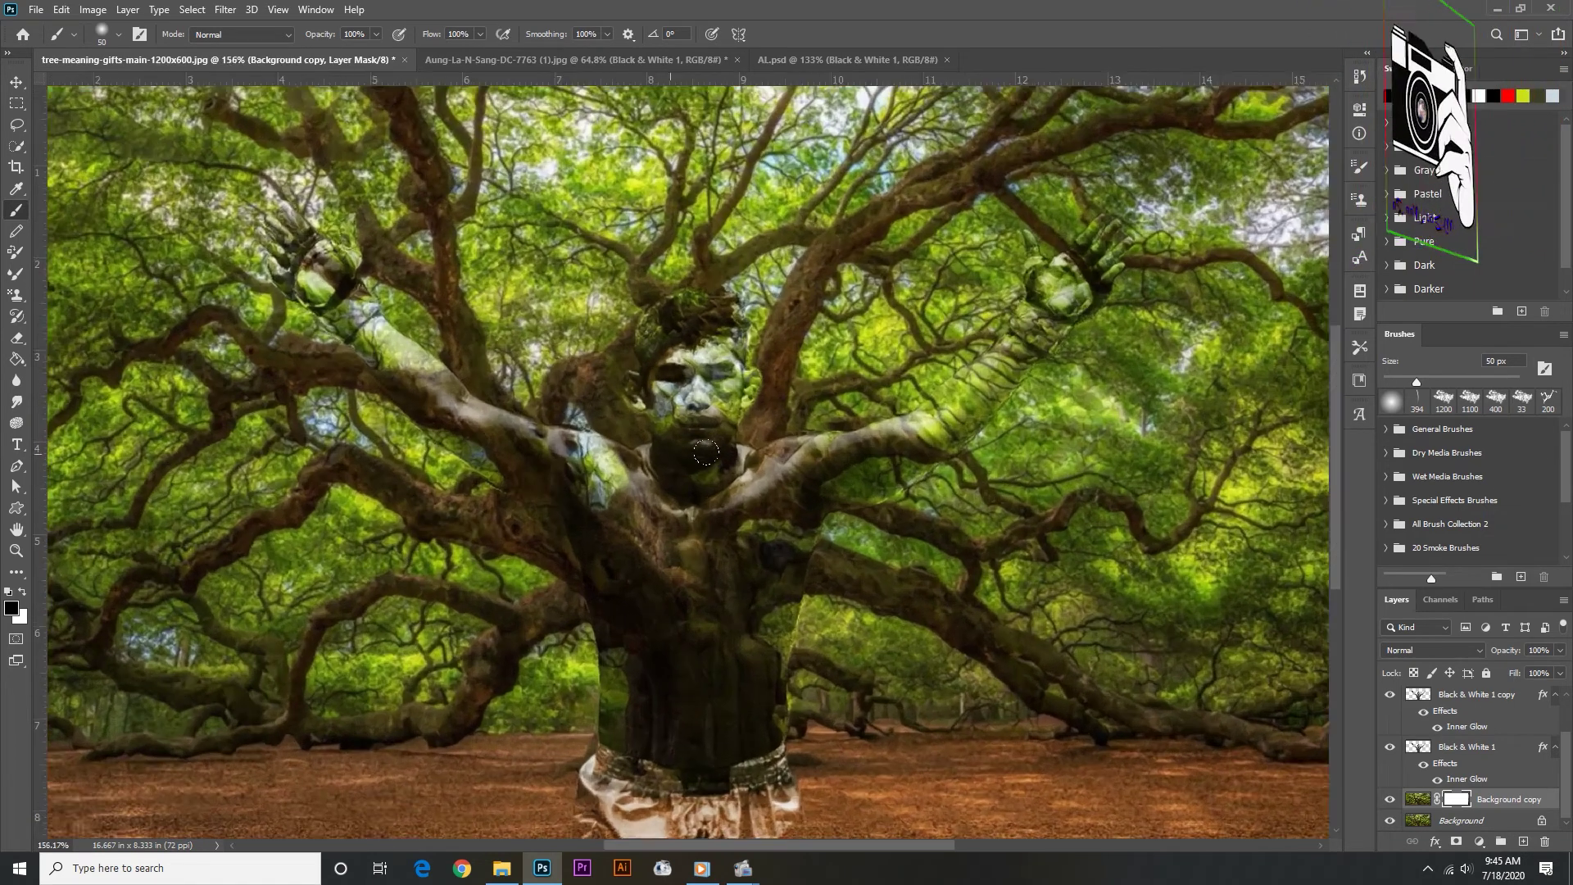
{"action": "scroll", "coordinate": [687, 401], "scroll_direction": "up", "scroll_amount": 2}
{"action": "scroll", "coordinate": [687, 402], "scroll_direction": "down", "scroll_amount": 2}
{"action": "scroll", "coordinate": [687, 401], "scroll_direction": "down", "scroll_amount": 2}
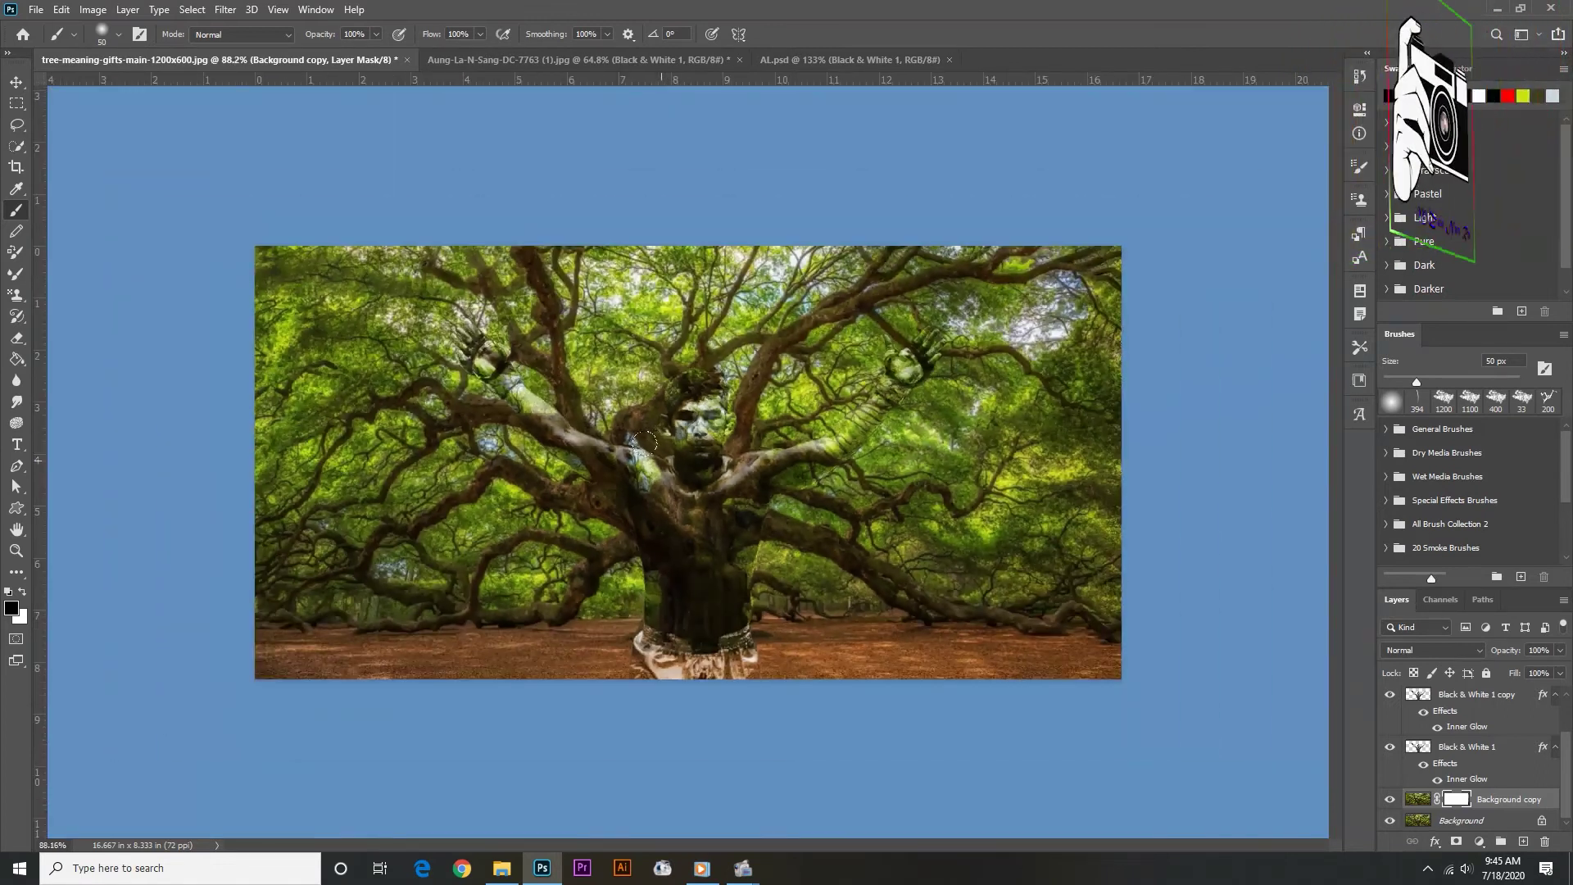
- Crop the banner by trimming its left side inward
{"action": "key", "text": "c"}
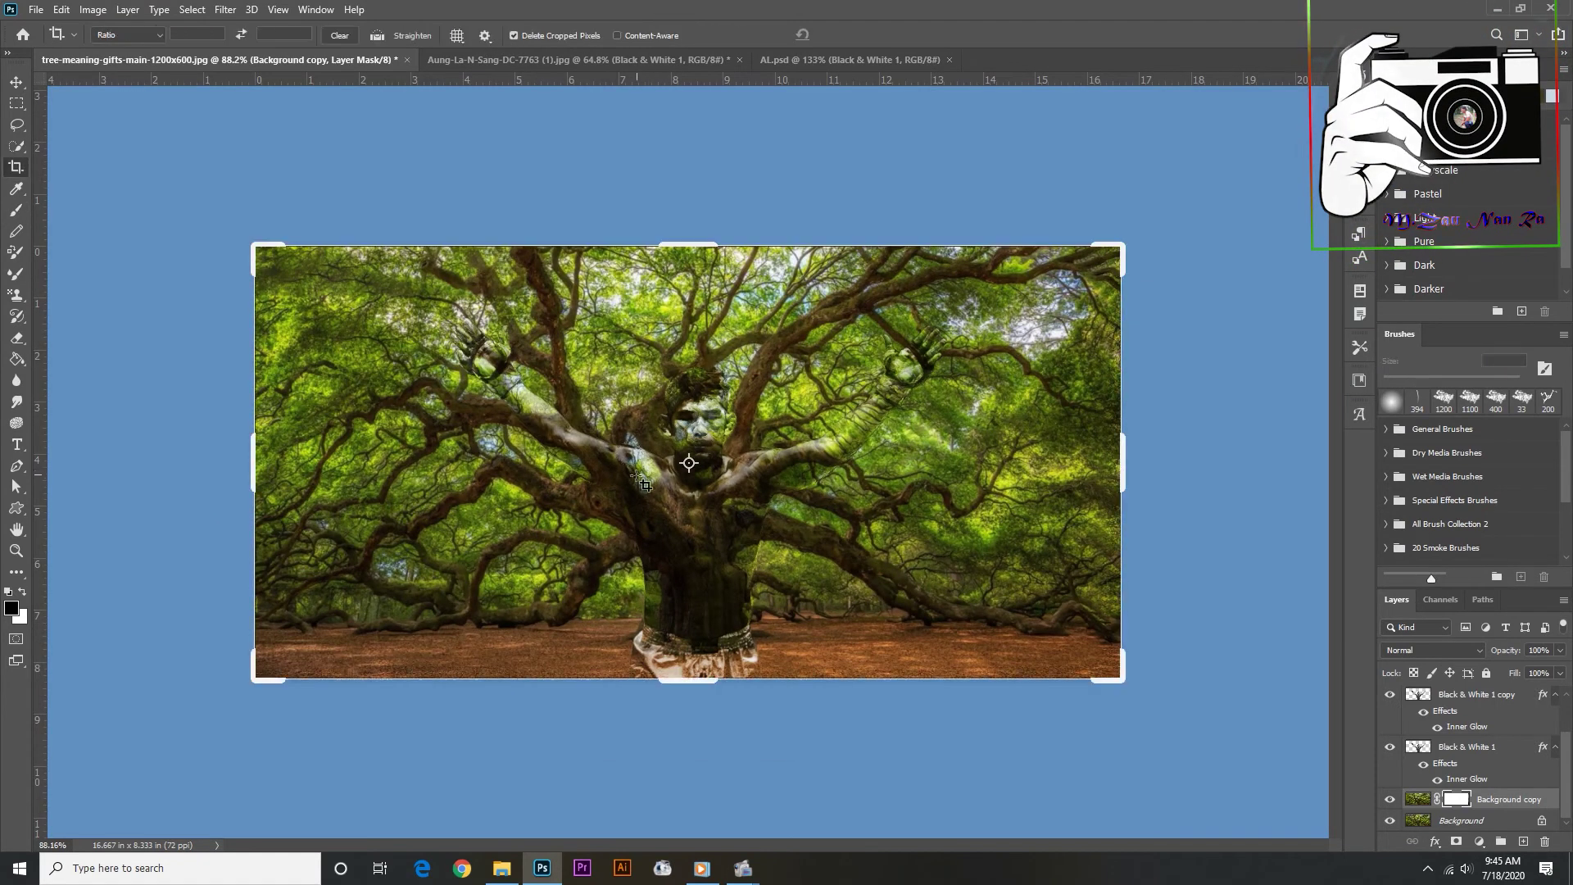
{"action": "left_click_drag", "start_coordinate": [252, 463], "coordinate": [300, 469]}
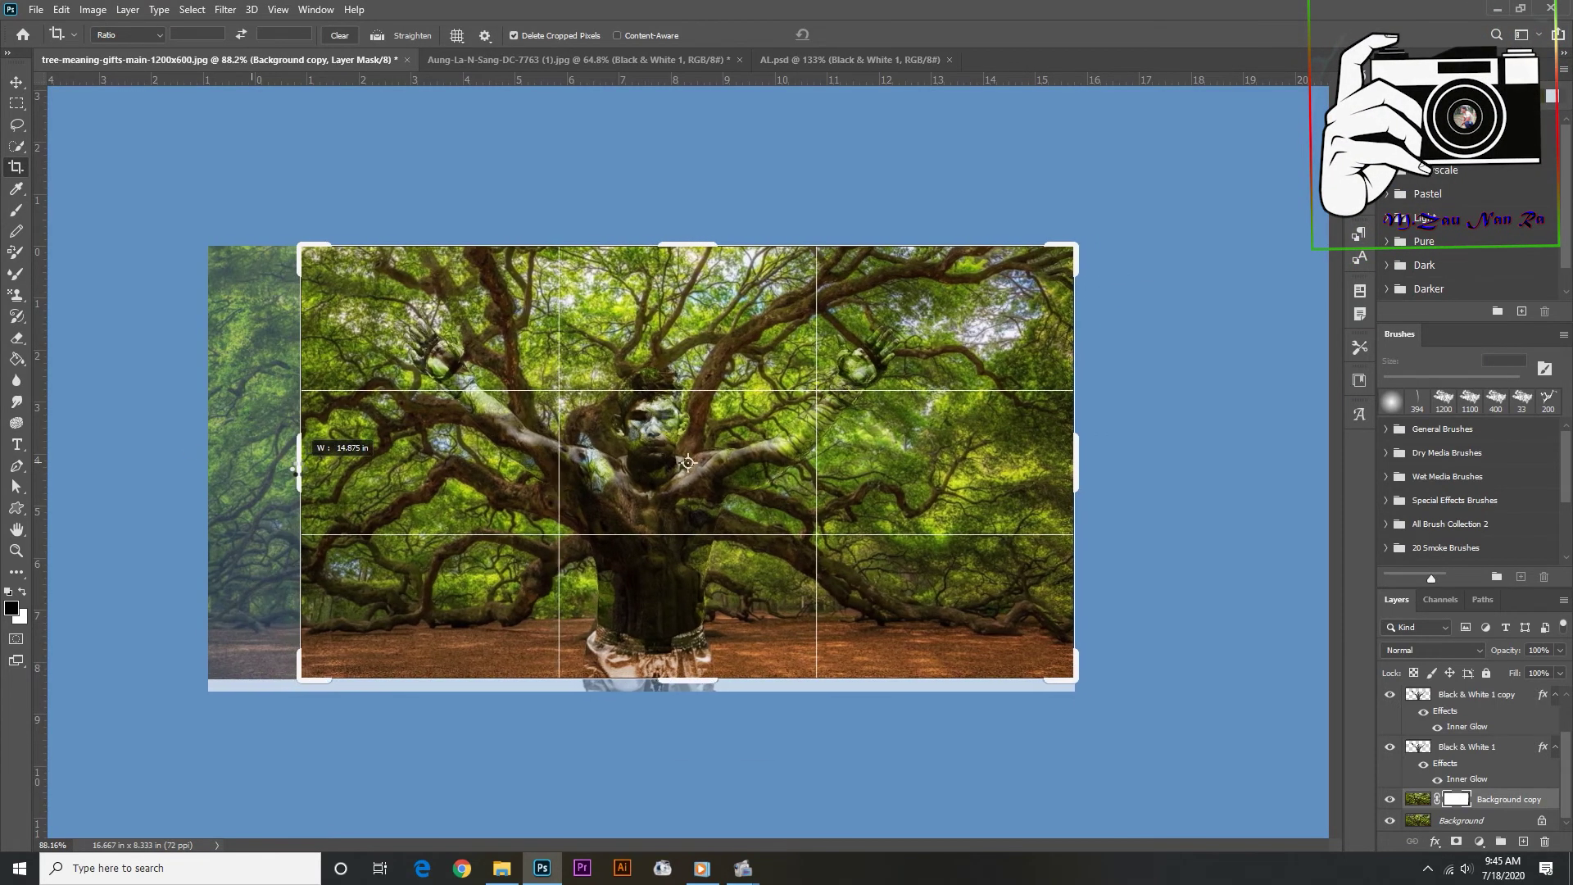